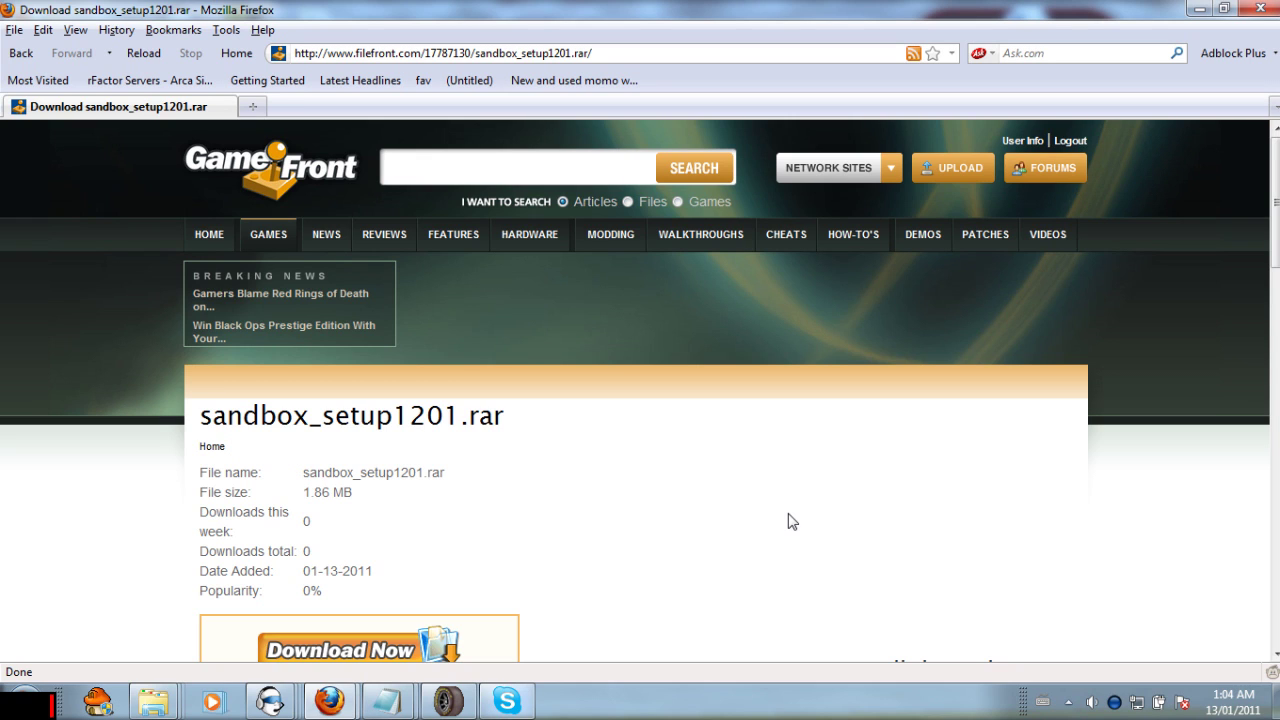
# Start downloading sandbox_setup1201.rar from the GameFront file page.
pyautogui.click(361, 647)
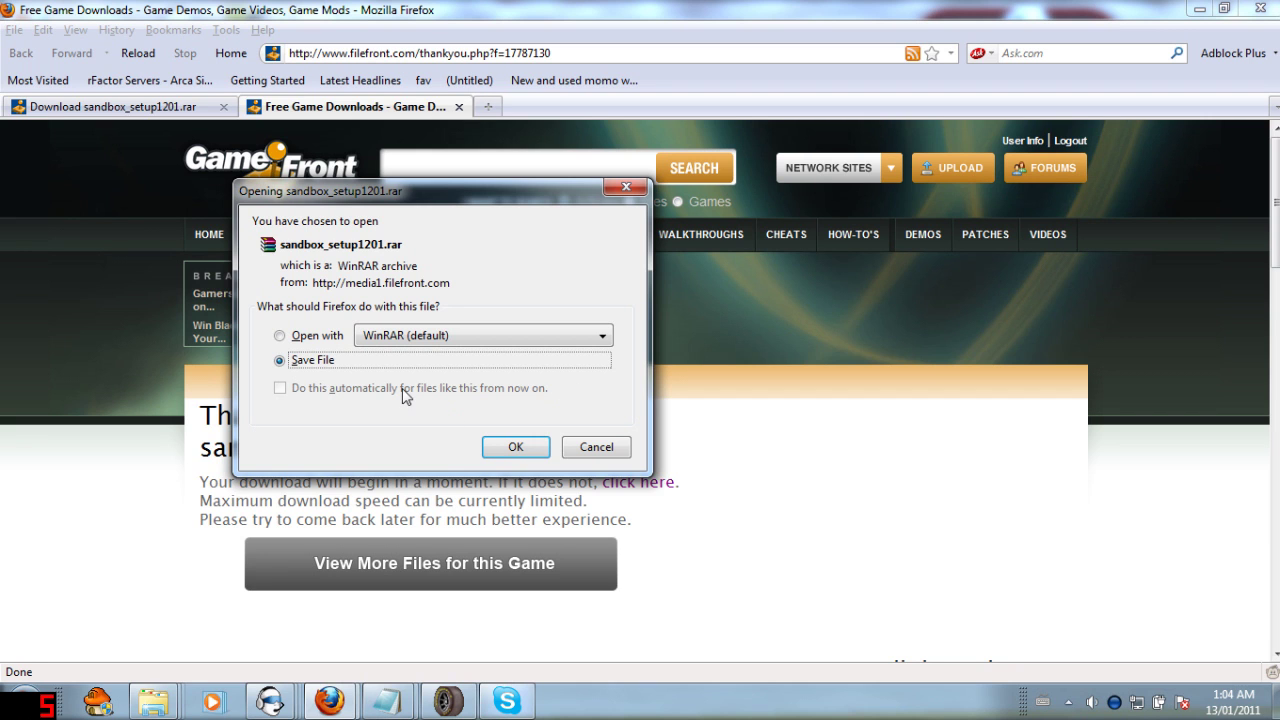
# Cancel the Opening sandbox_setup1201.rar prompt and return to the thank-you page.
pyautogui.click(623, 457)
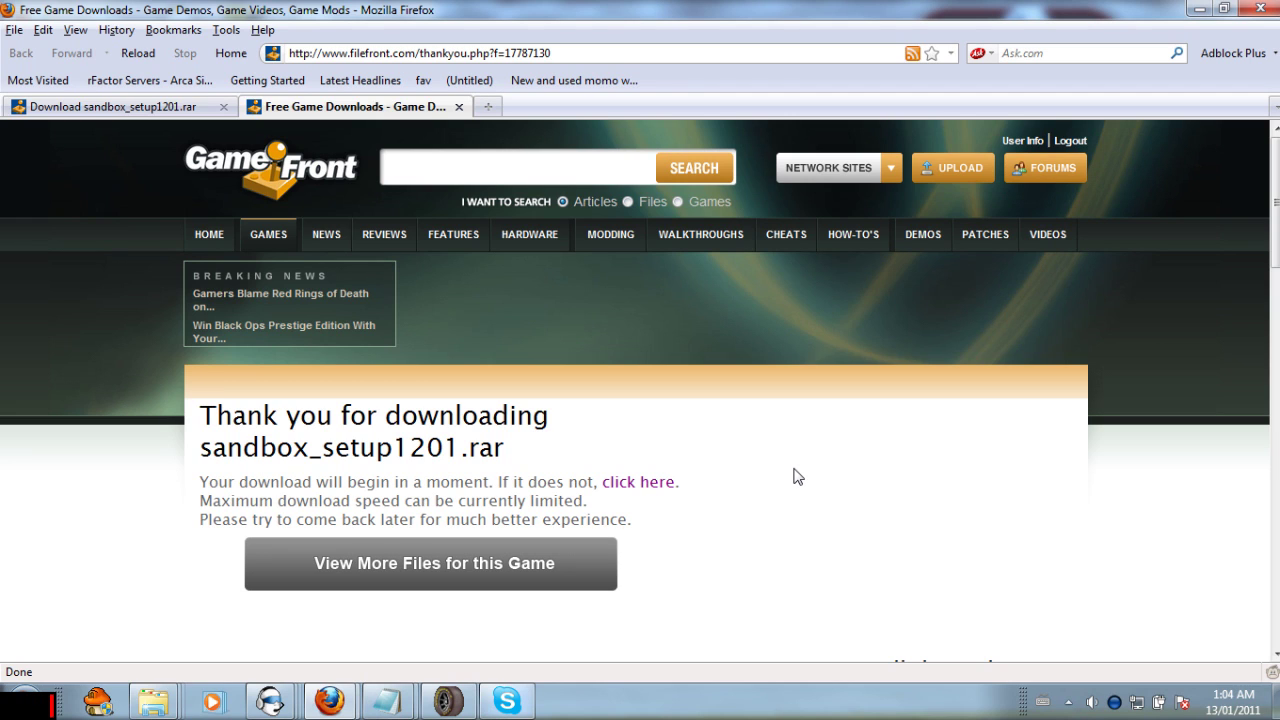
pyautogui.moveTo(153, 711)
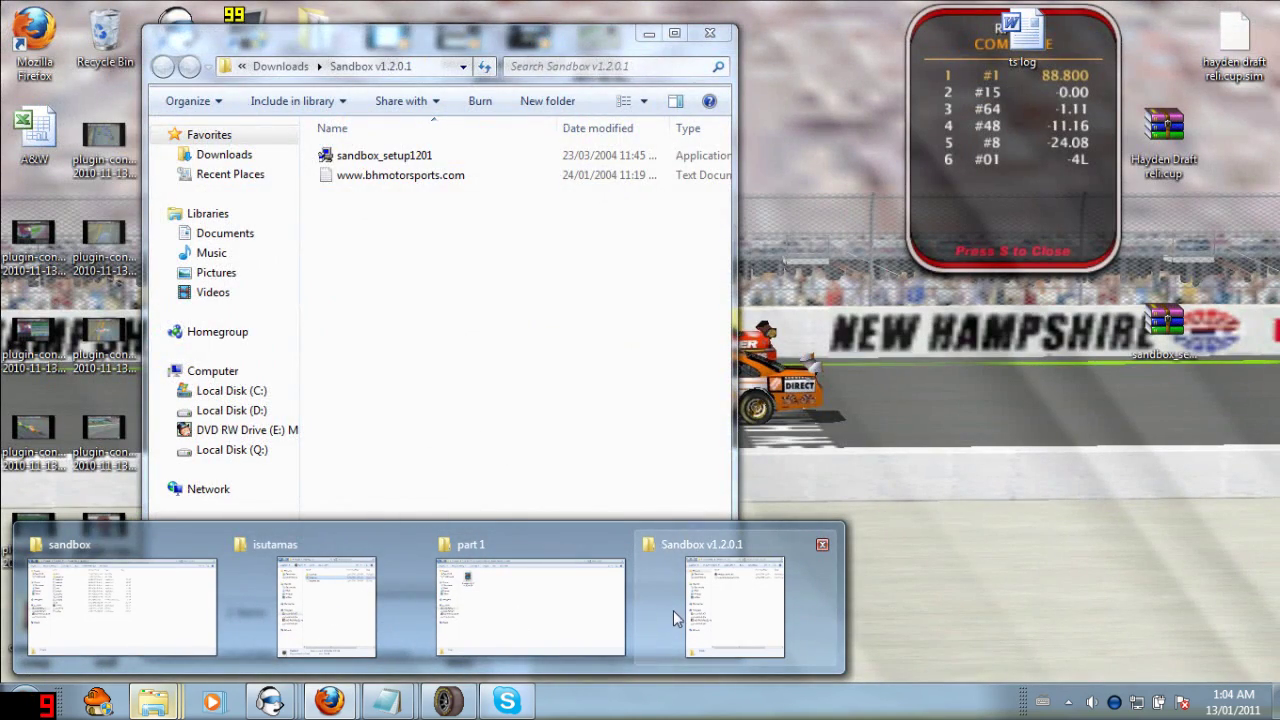
# Switch to the Sandbox v1.2.0.1 download folder, then the installed sandbox folder window.
pyautogui.click(673, 610)
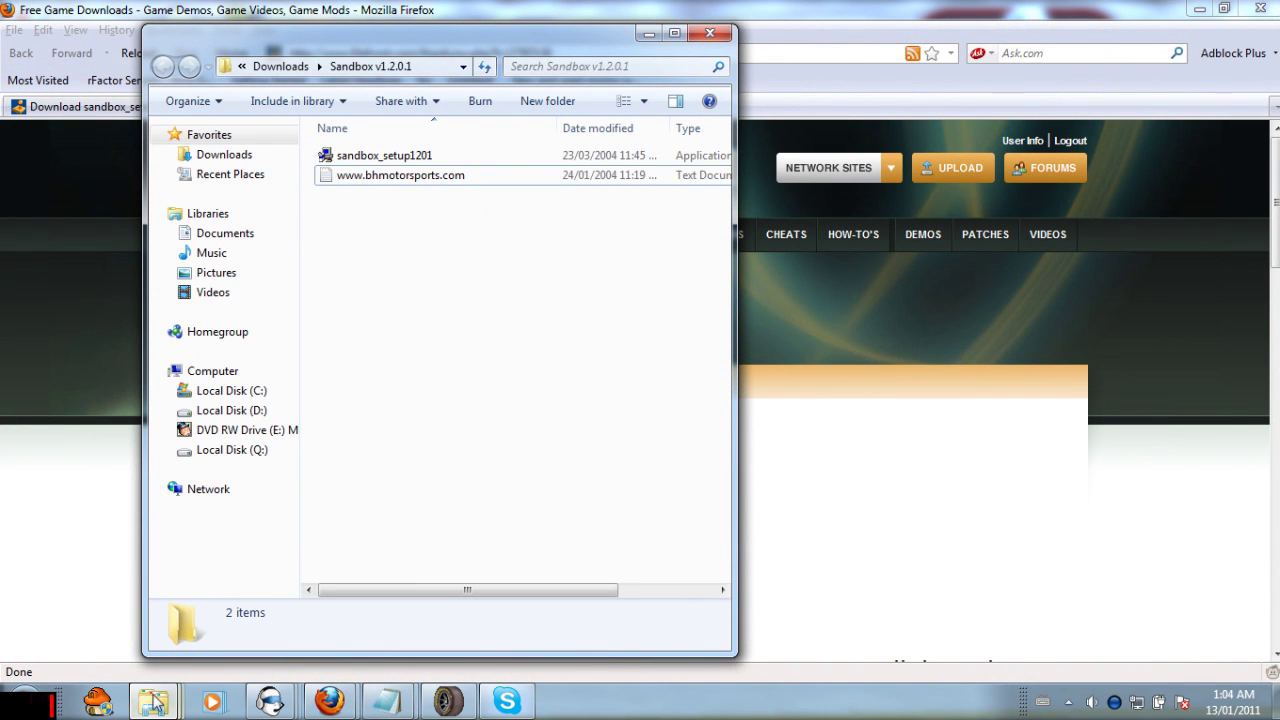
pyautogui.moveTo(155, 707)
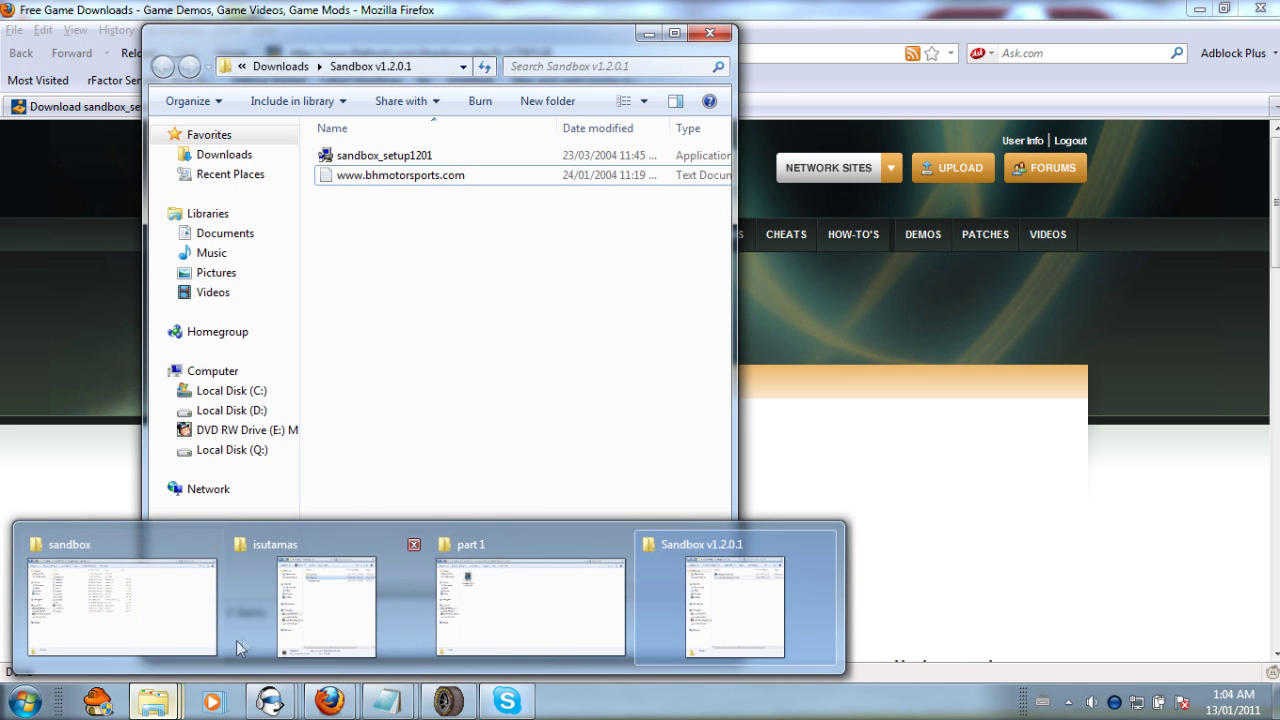
pyautogui.moveTo(168, 628)
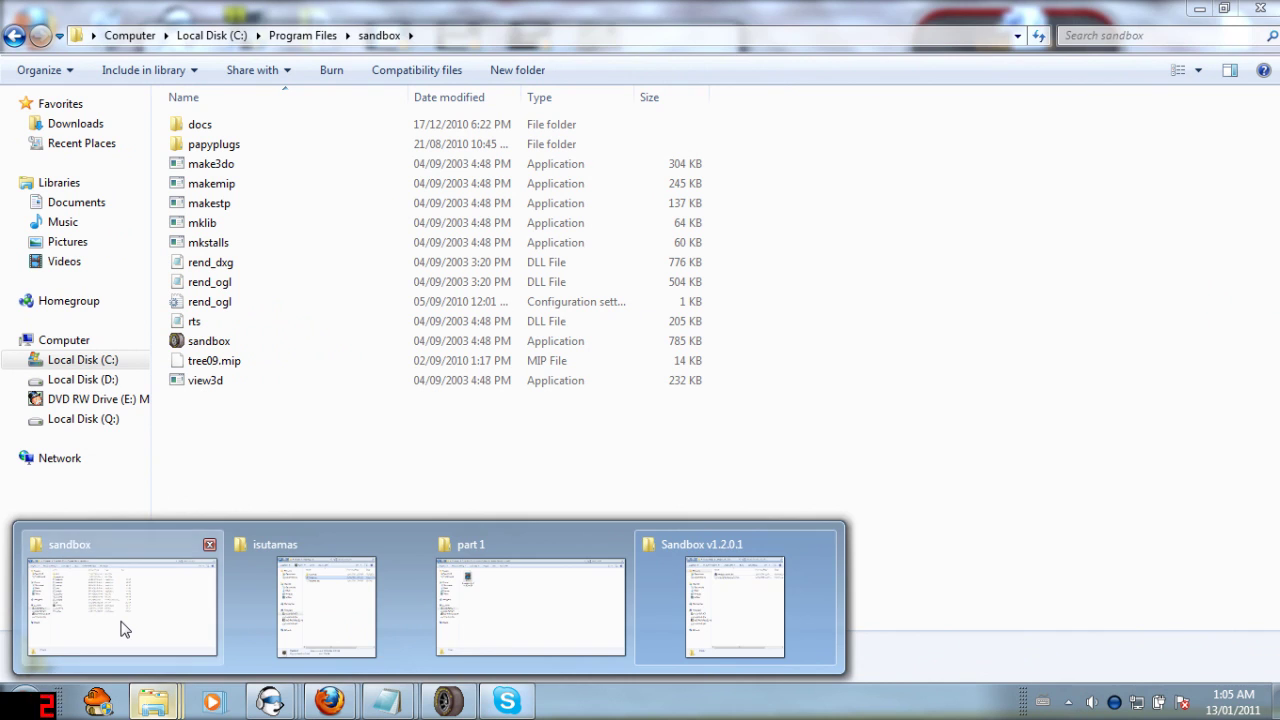
pyautogui.click(121, 627)
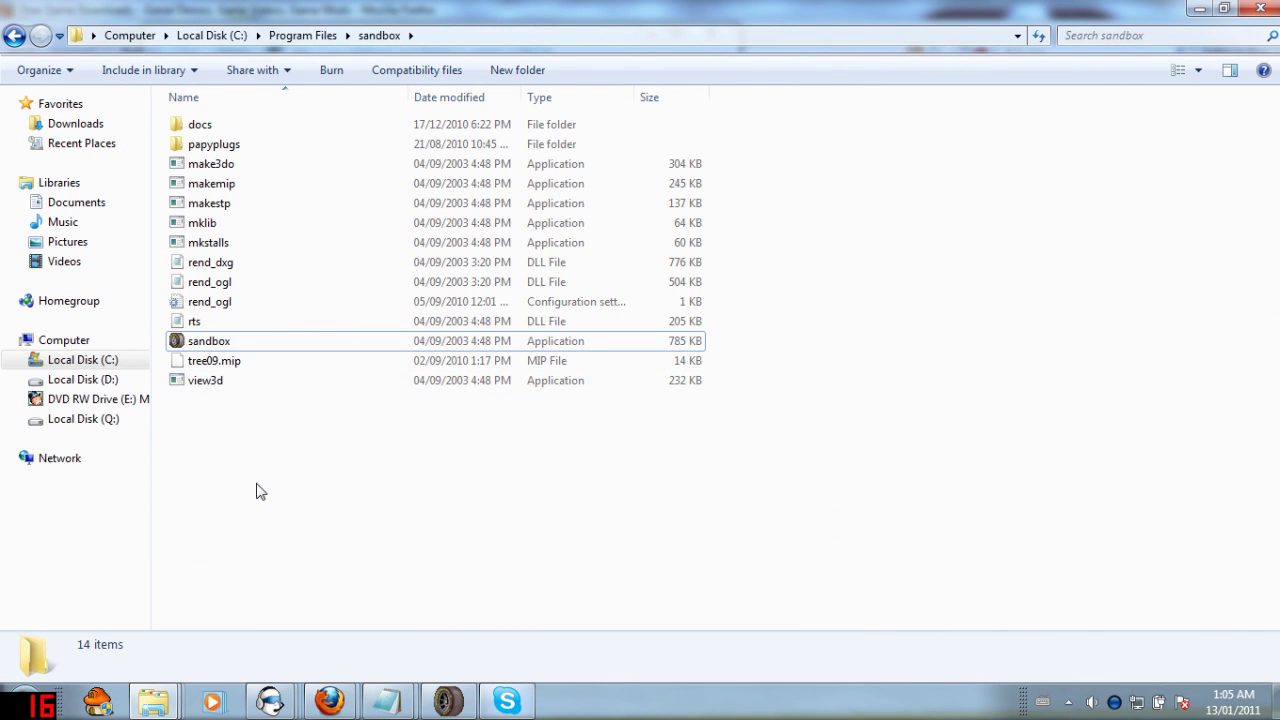
# Bring the isutamas track folder window to the front from the taskbar previews.
pyautogui.click(153, 708)
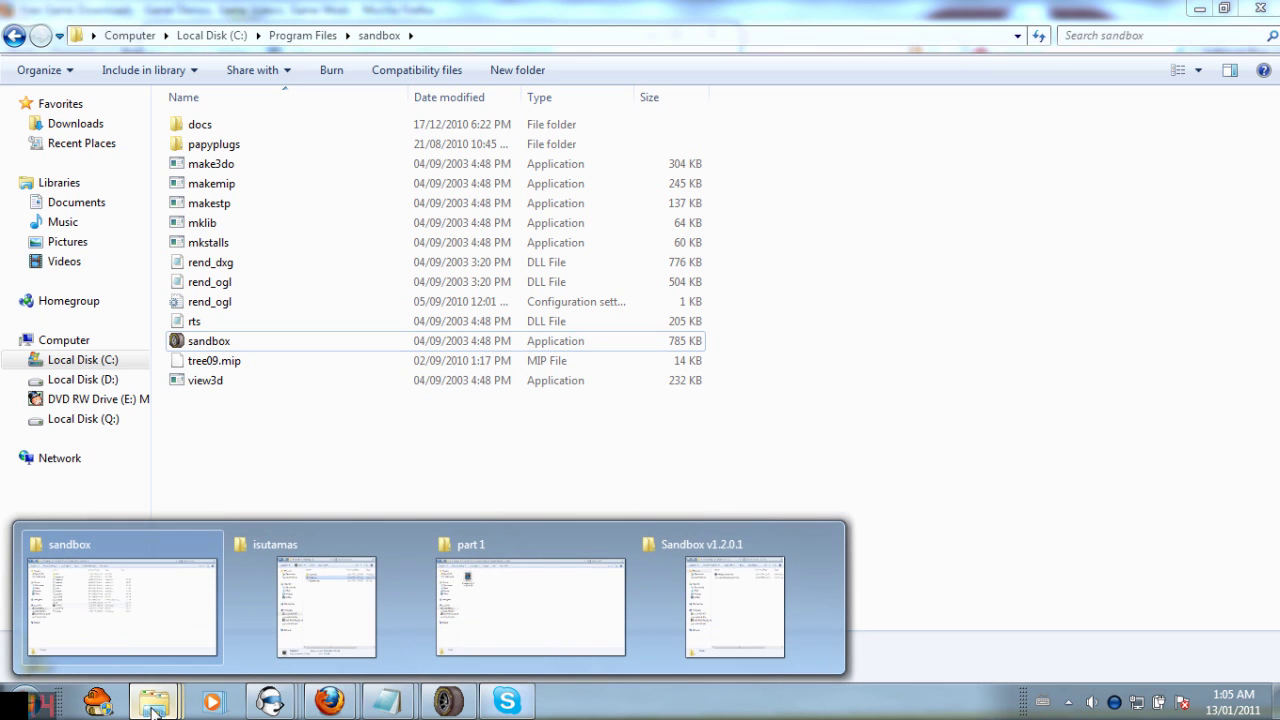
pyautogui.moveTo(660, 603)
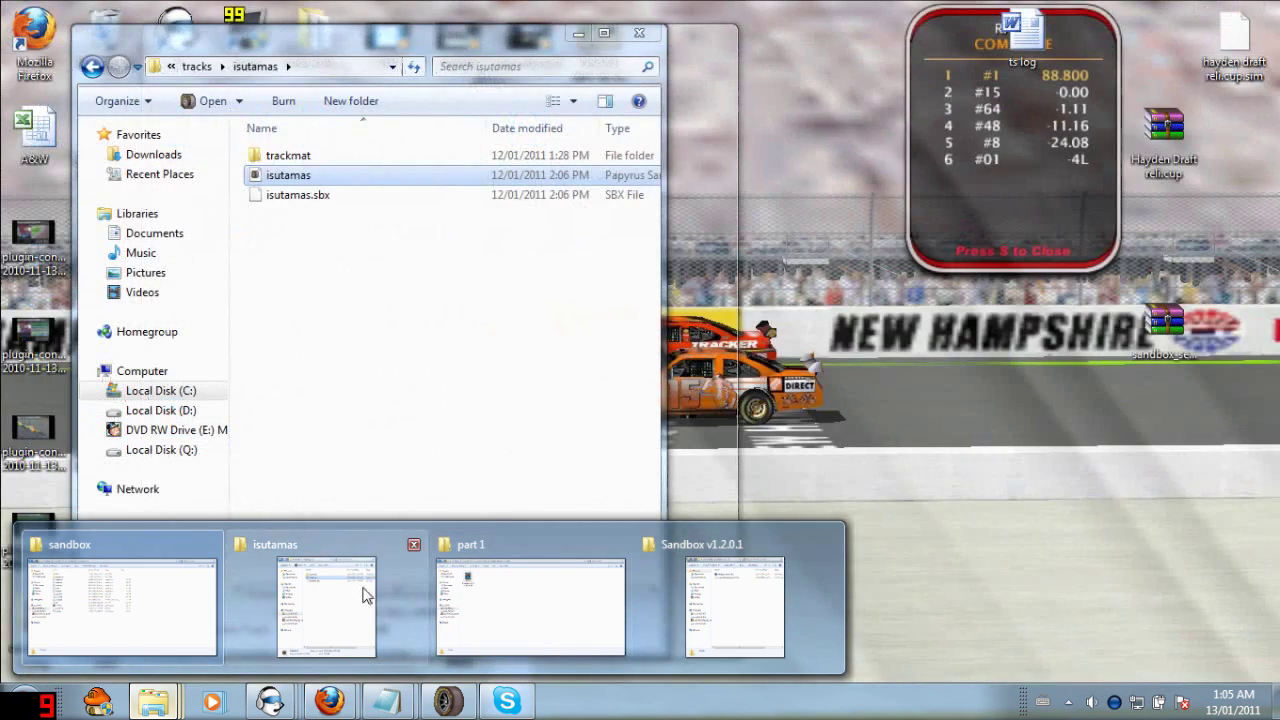
pyautogui.click(366, 595)
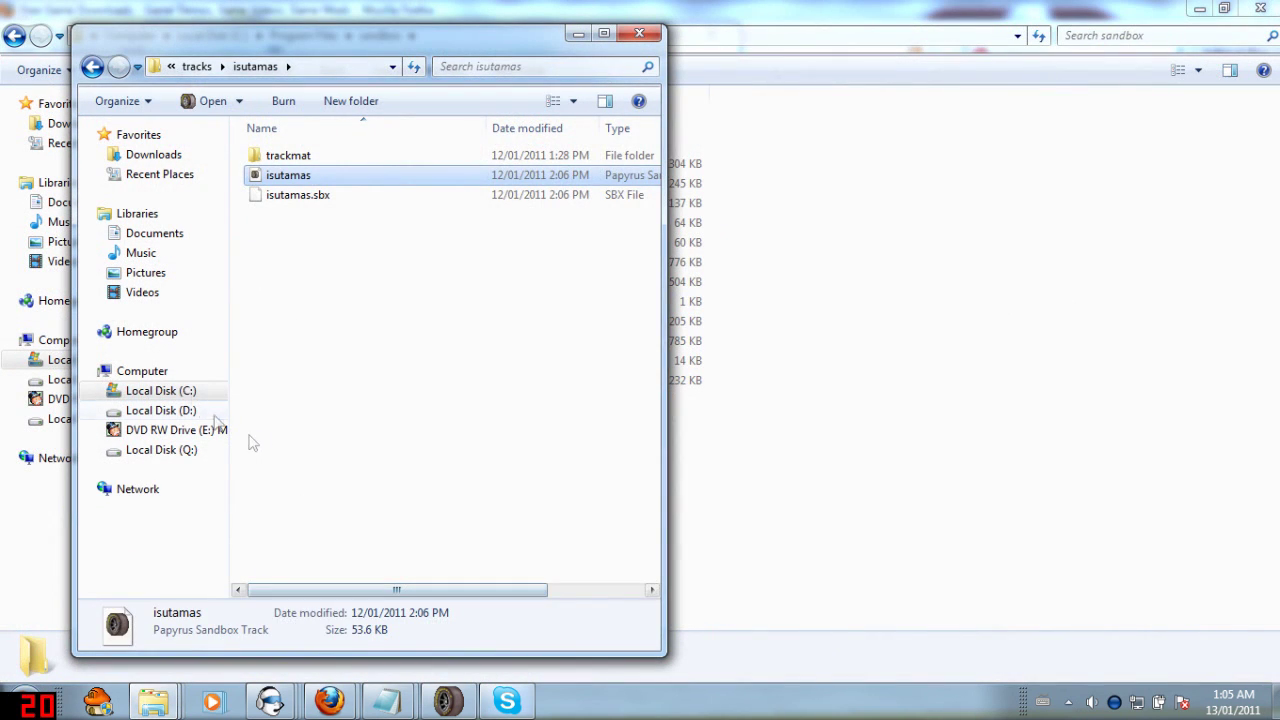
# Show Local Disk (C:) contents and scroll down to the tracks folder.
pyautogui.click(187, 391)
pyautogui.scroll(-2, 300, 425)
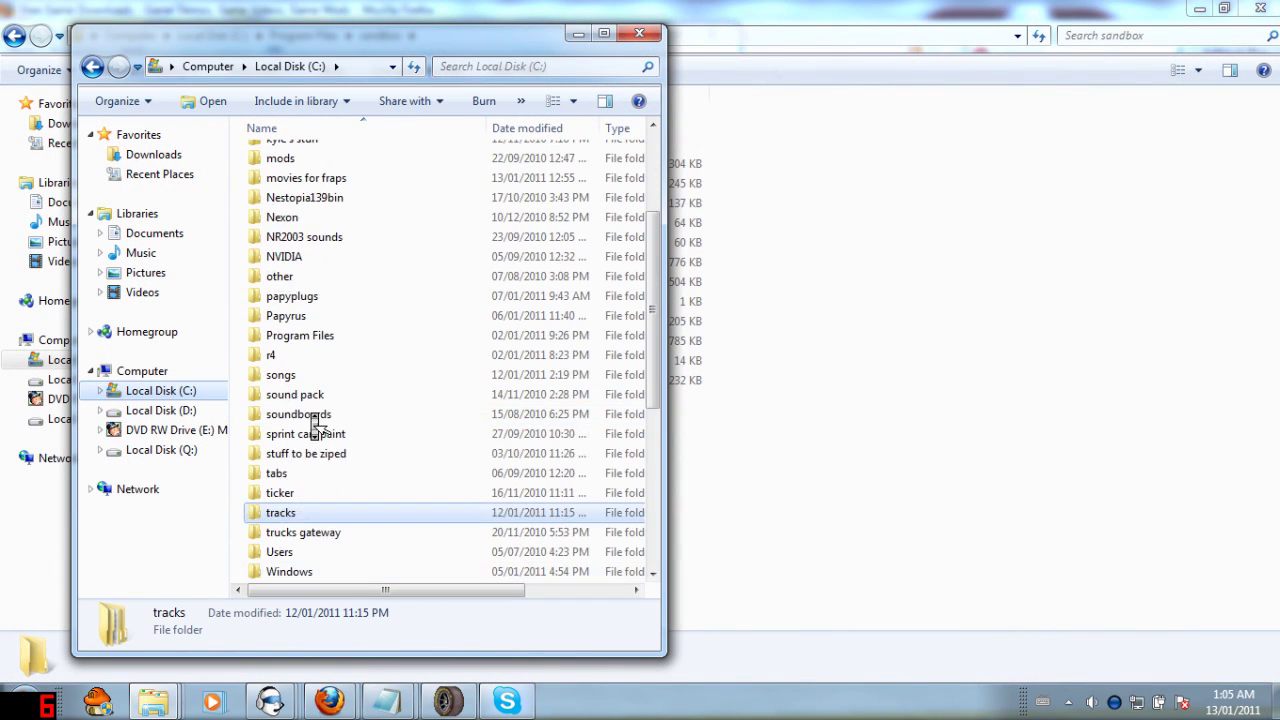
pyautogui.scroll(4, 315, 300)
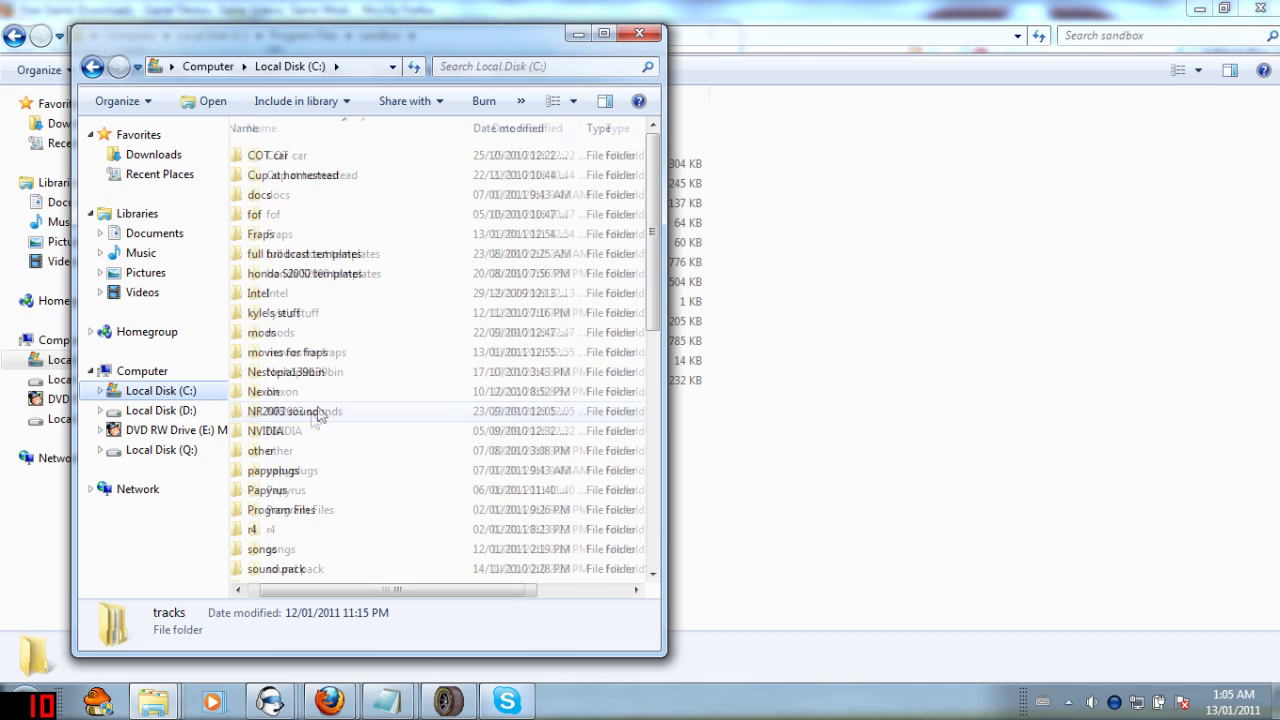
pyautogui.middleClick(370, 340)
pyautogui.middleClick(370, 340)
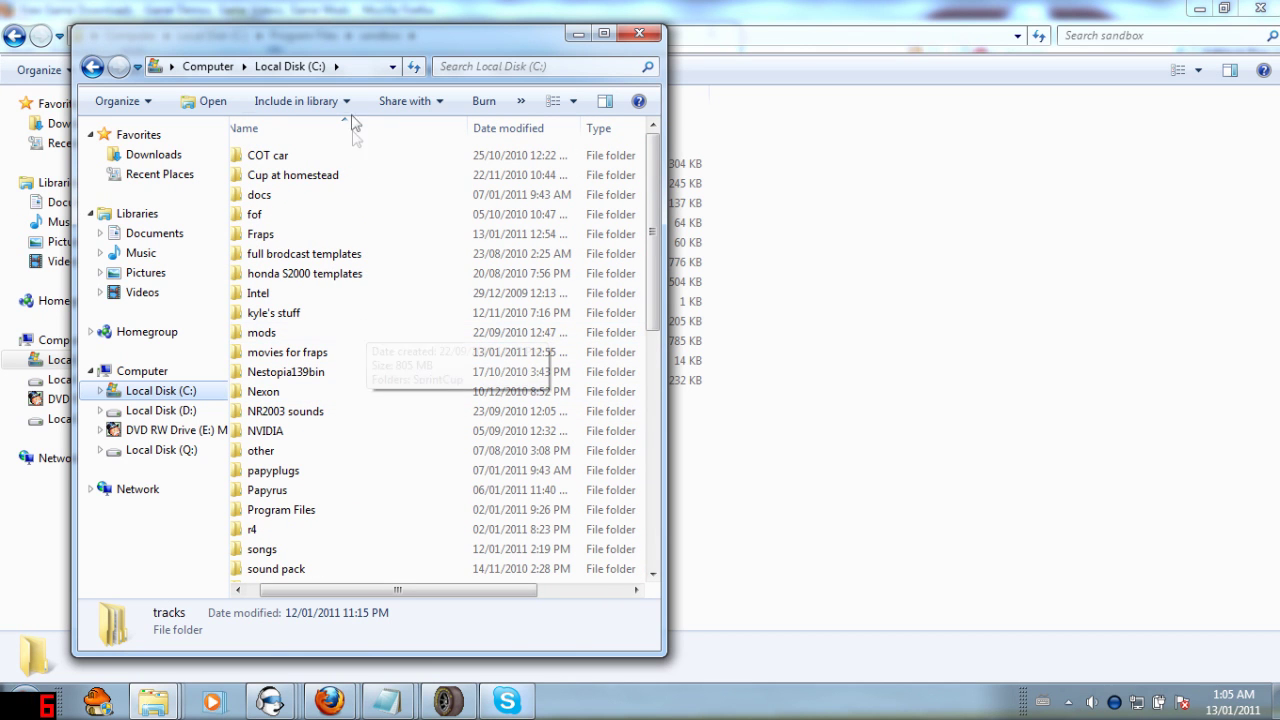
pyautogui.scroll(-4, 370, 305)
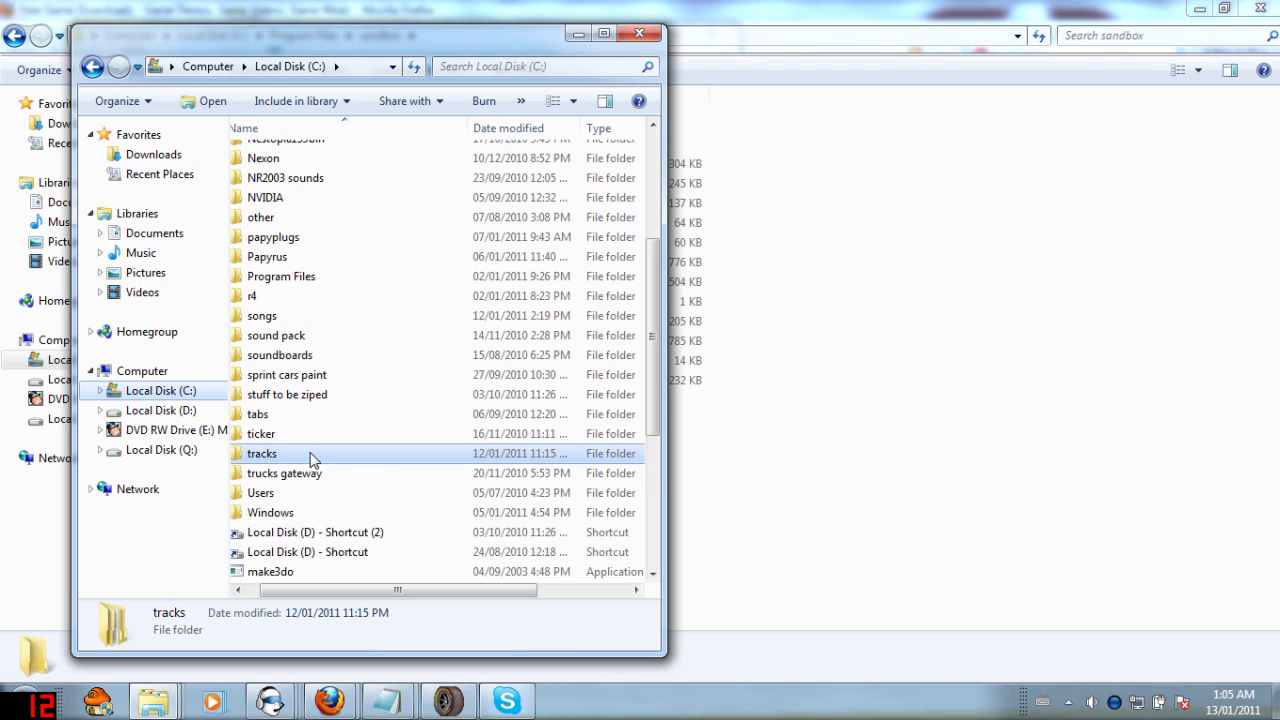
pyautogui.moveTo(312, 458)
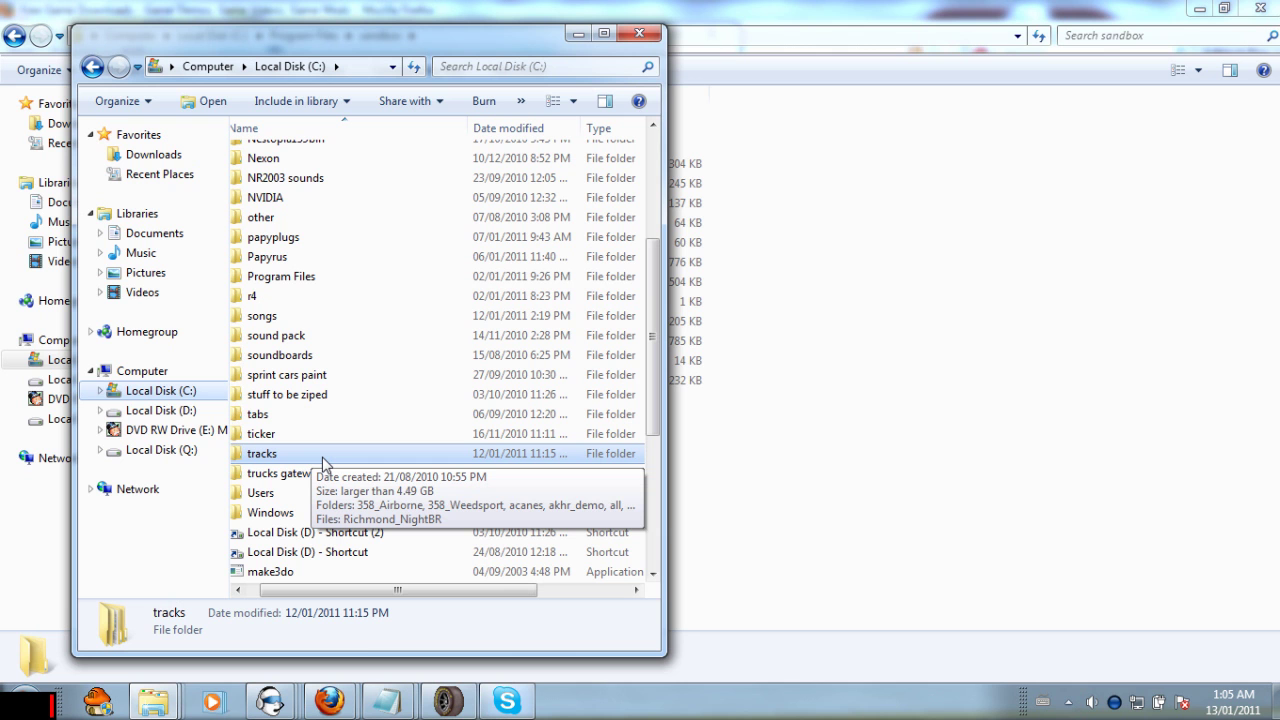
# Open C:\tracks and look through its 52 track folders.
pyautogui.doubleClick(322, 458)
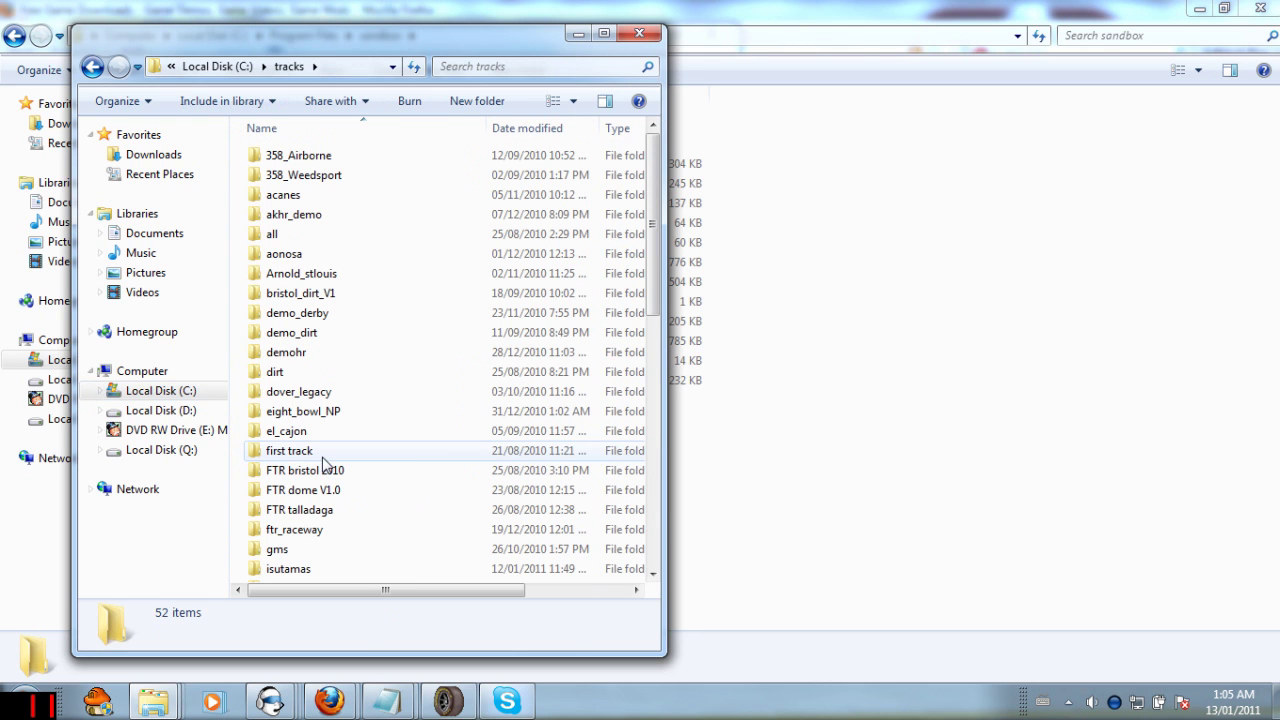
pyautogui.scroll(-10, 365, 245)
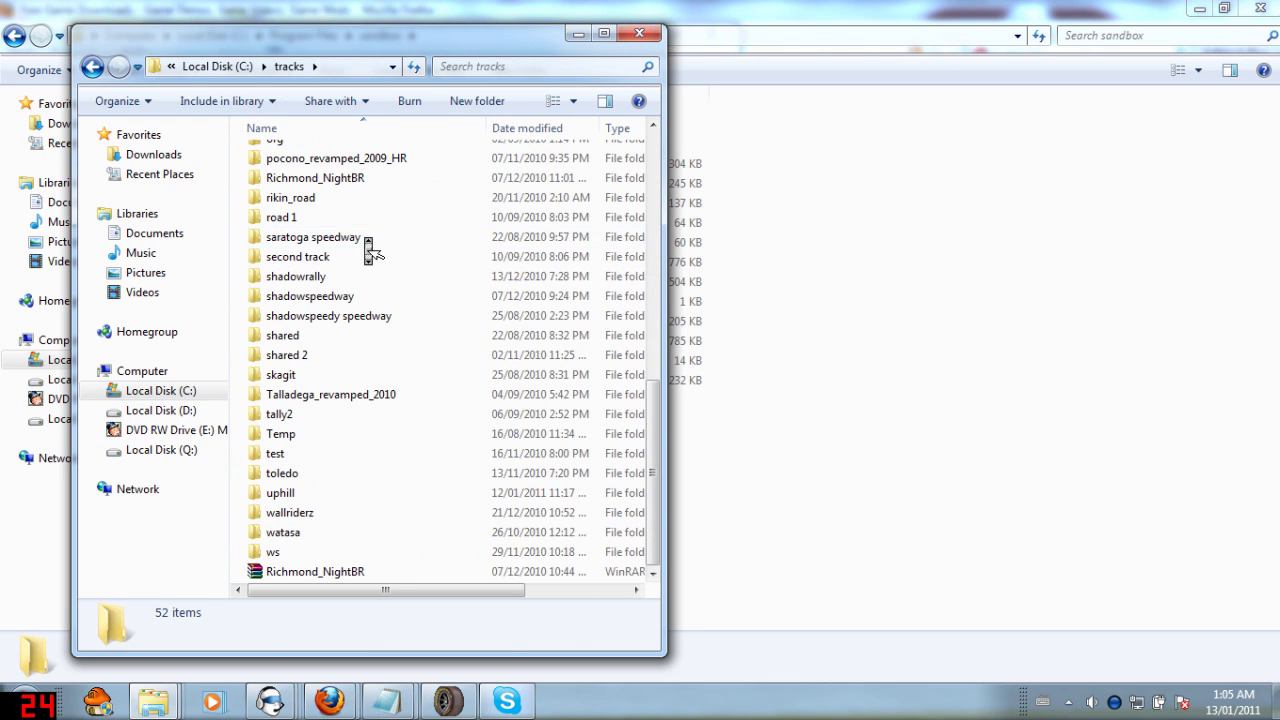
pyautogui.scroll(10, 366, 249)
pyautogui.scroll(-10, 365, 247)
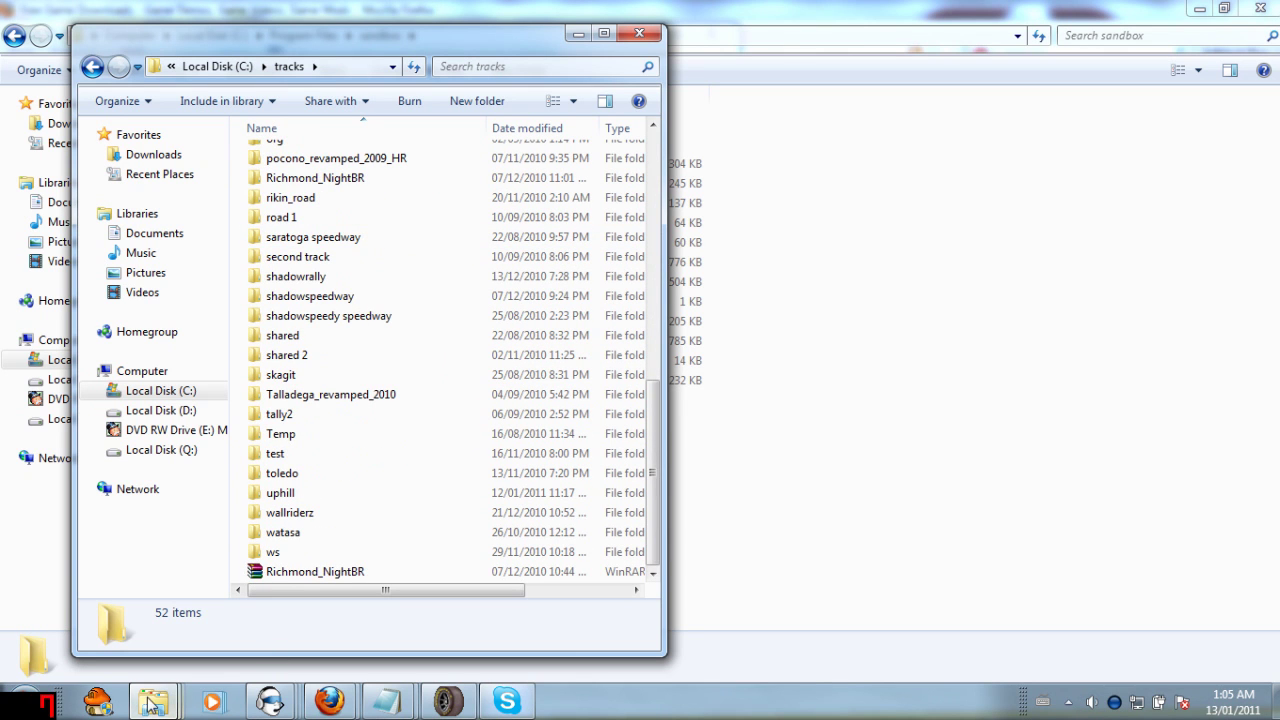
pyautogui.moveTo(155, 702)
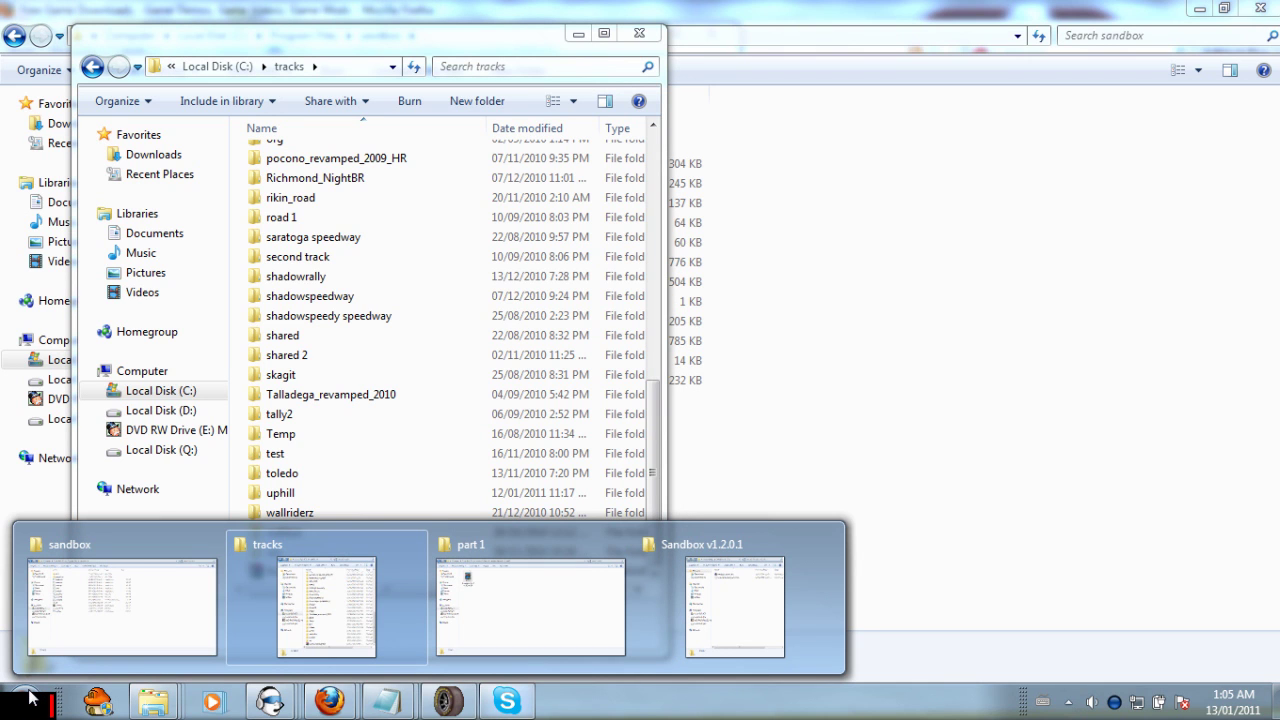
pyautogui.moveTo(271, 616)
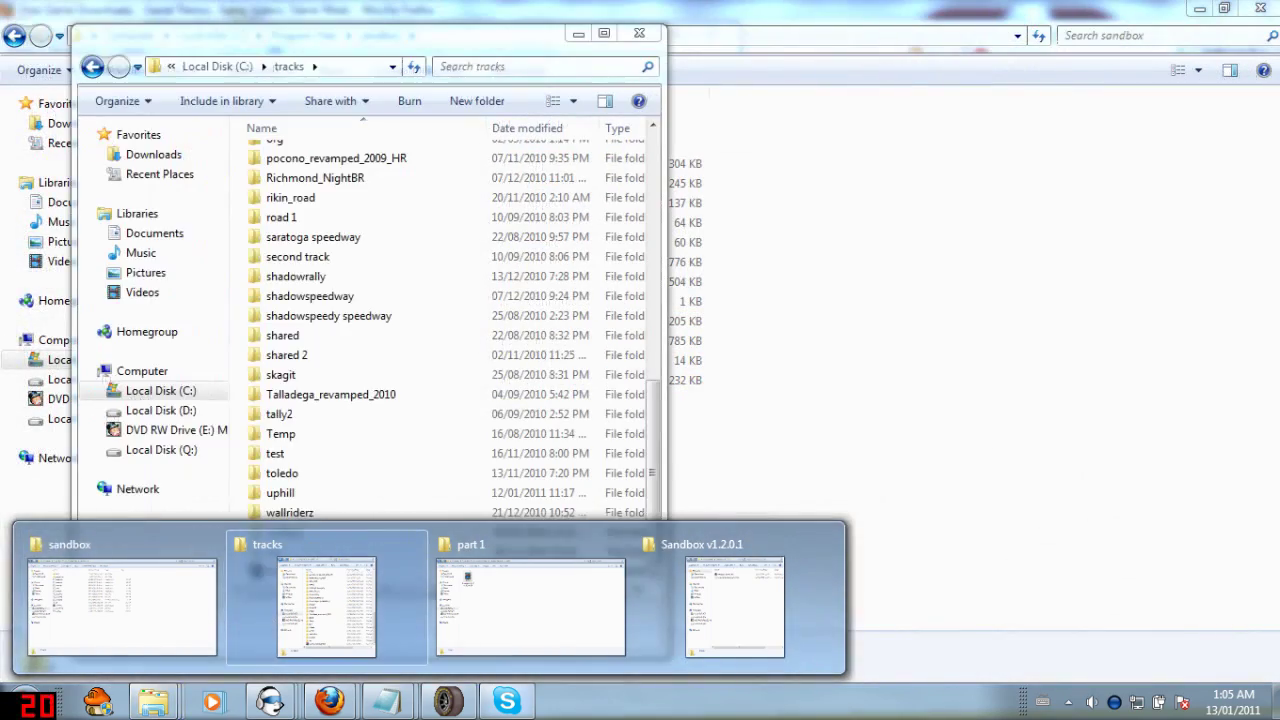
pyautogui.click(25, 702)
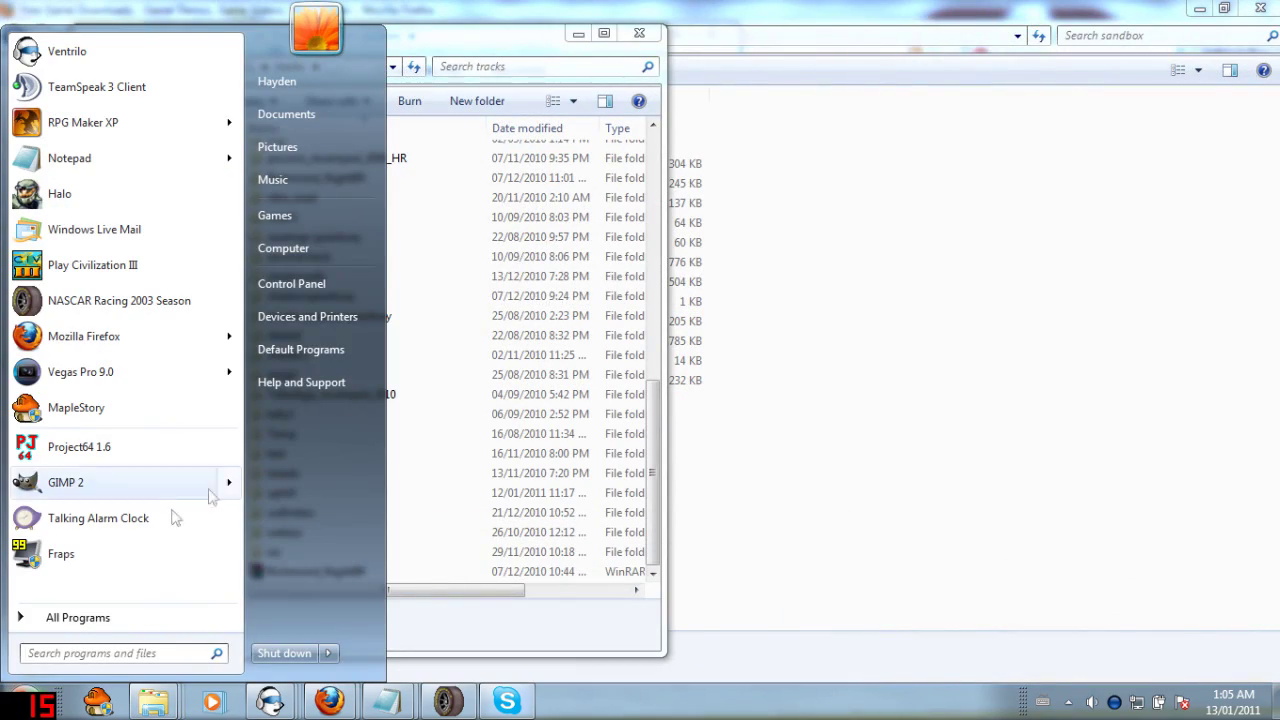
# Open the tracks folder of C:\Papyrus\NASCAR Racing 2003 Season in a new window.
pyautogui.click(319, 251)
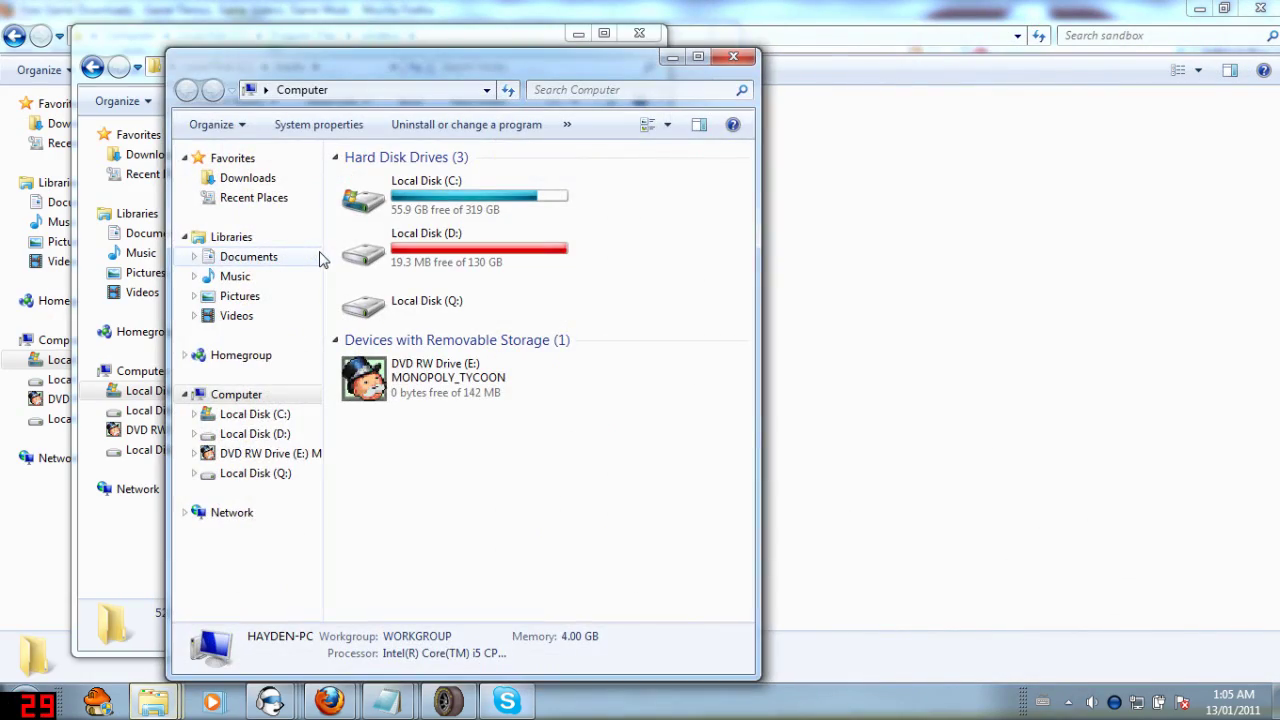
pyautogui.click(432, 195)
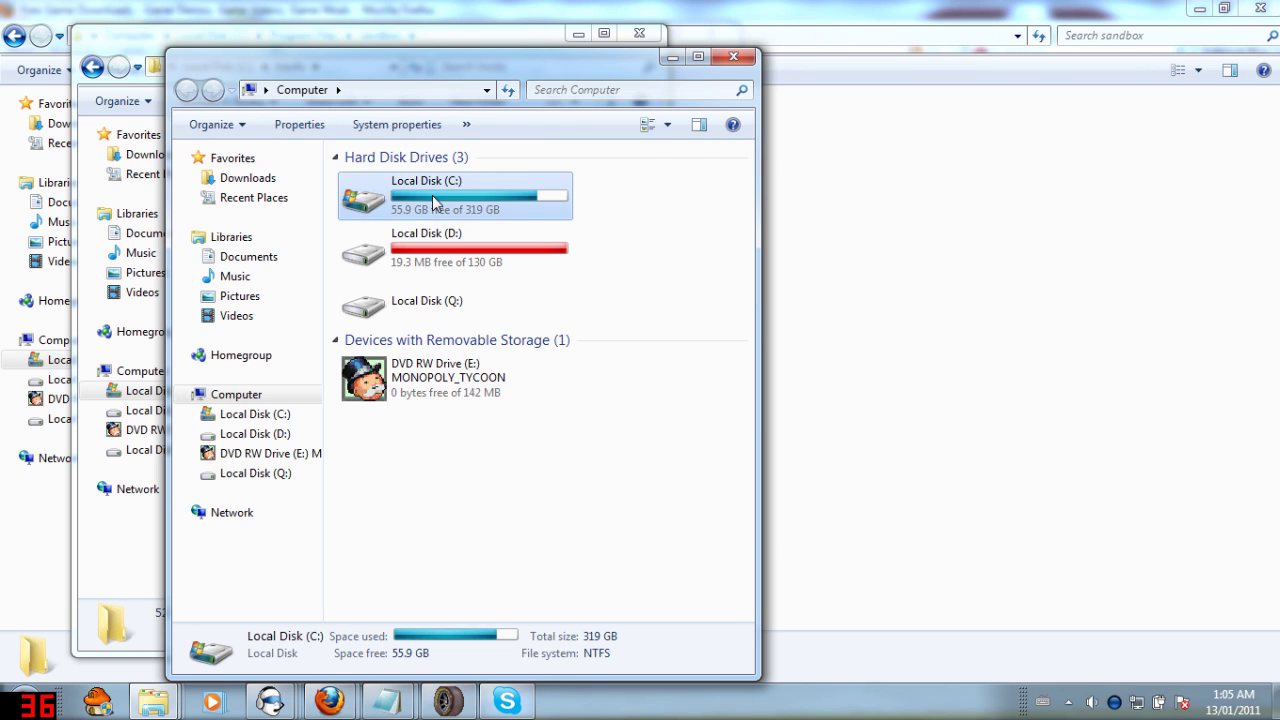
pyautogui.doubleClick(432, 195)
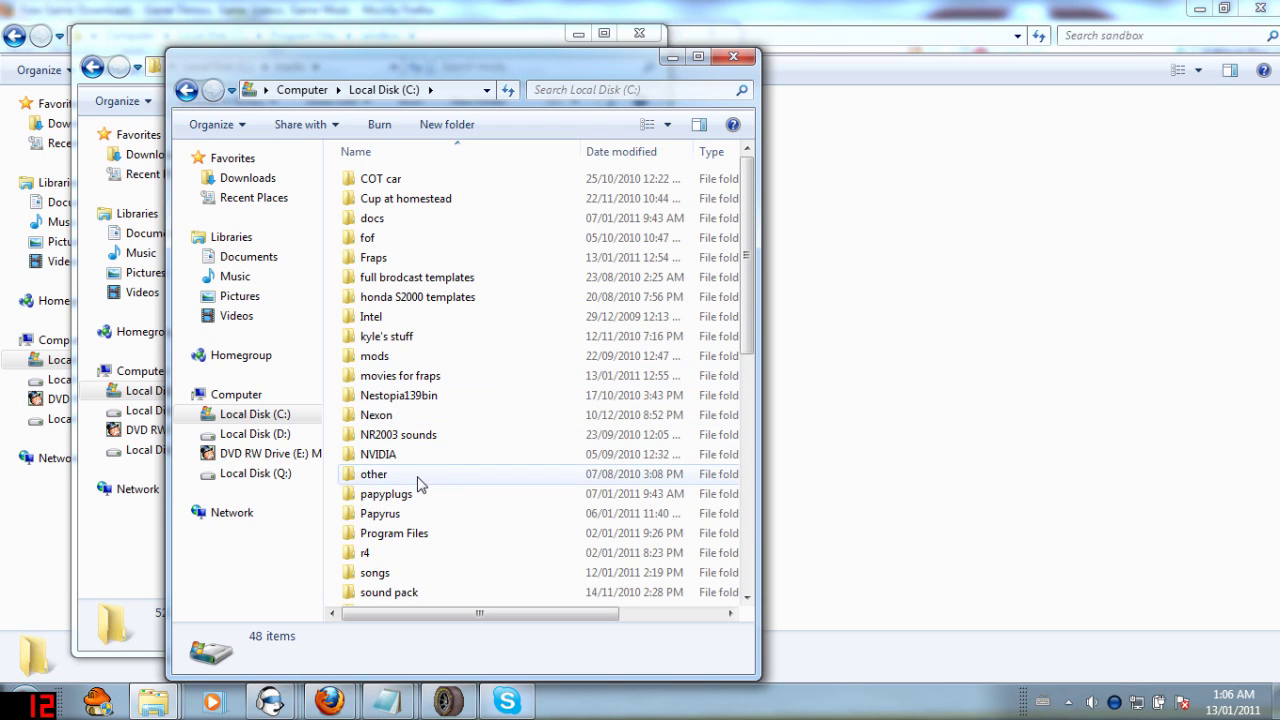
pyautogui.click(403, 518)
pyautogui.doubleClick(400, 516)
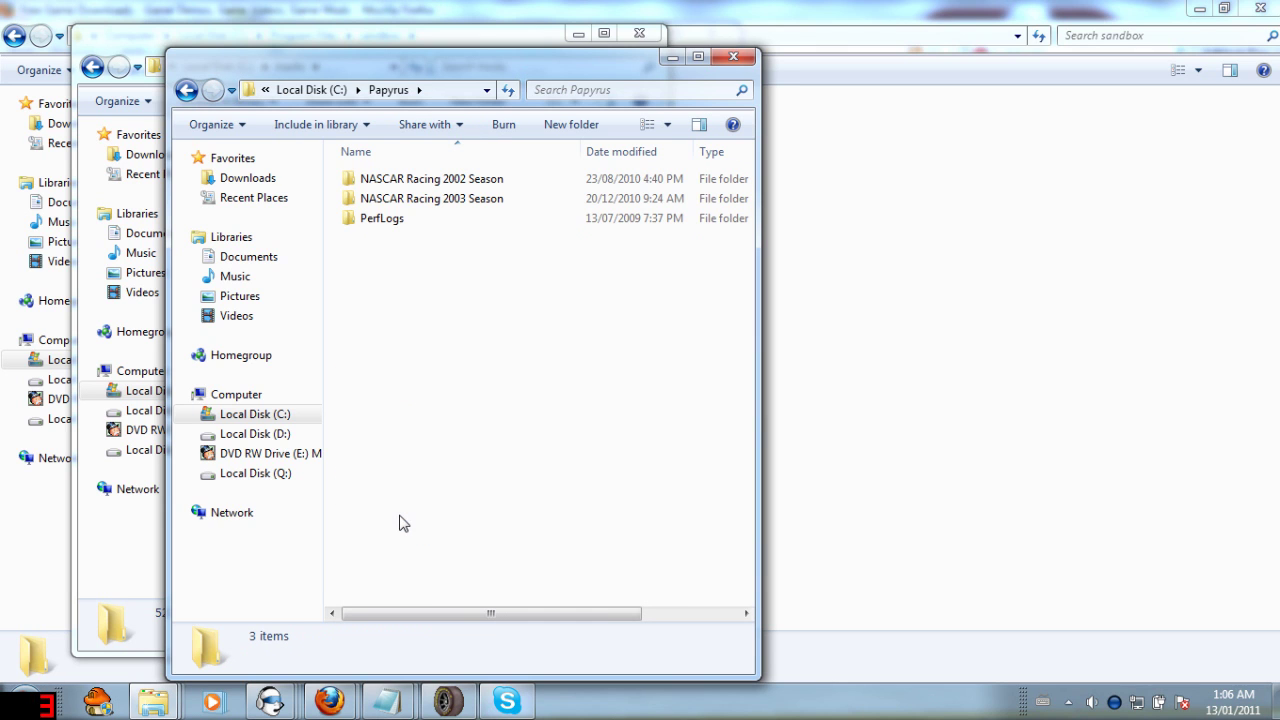
pyautogui.doubleClick(523, 198)
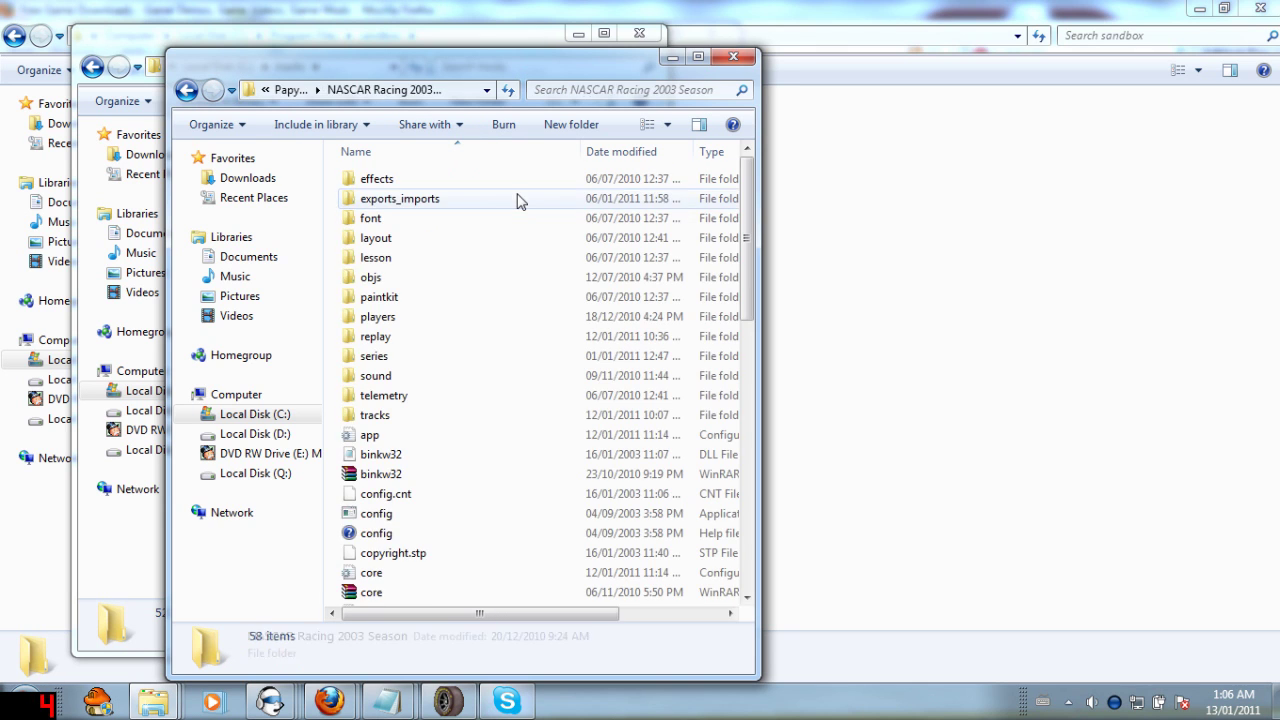
pyautogui.click(372, 420)
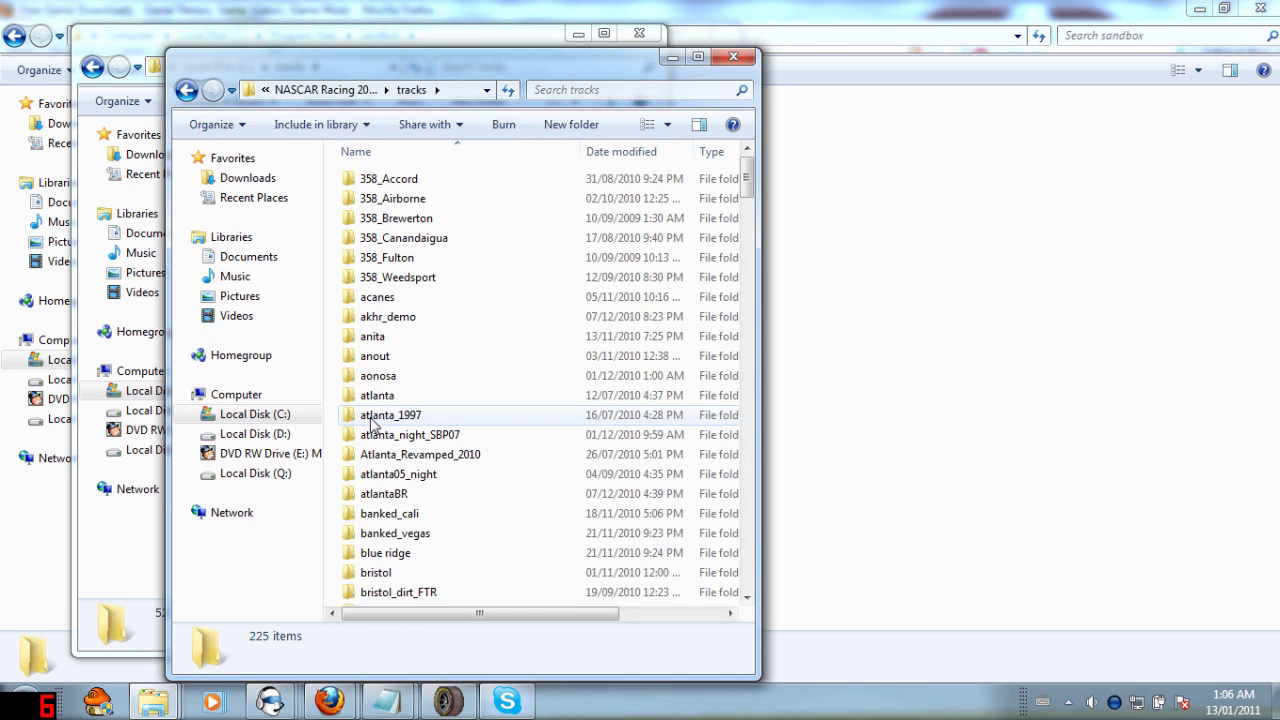
pyautogui.click(417, 375)
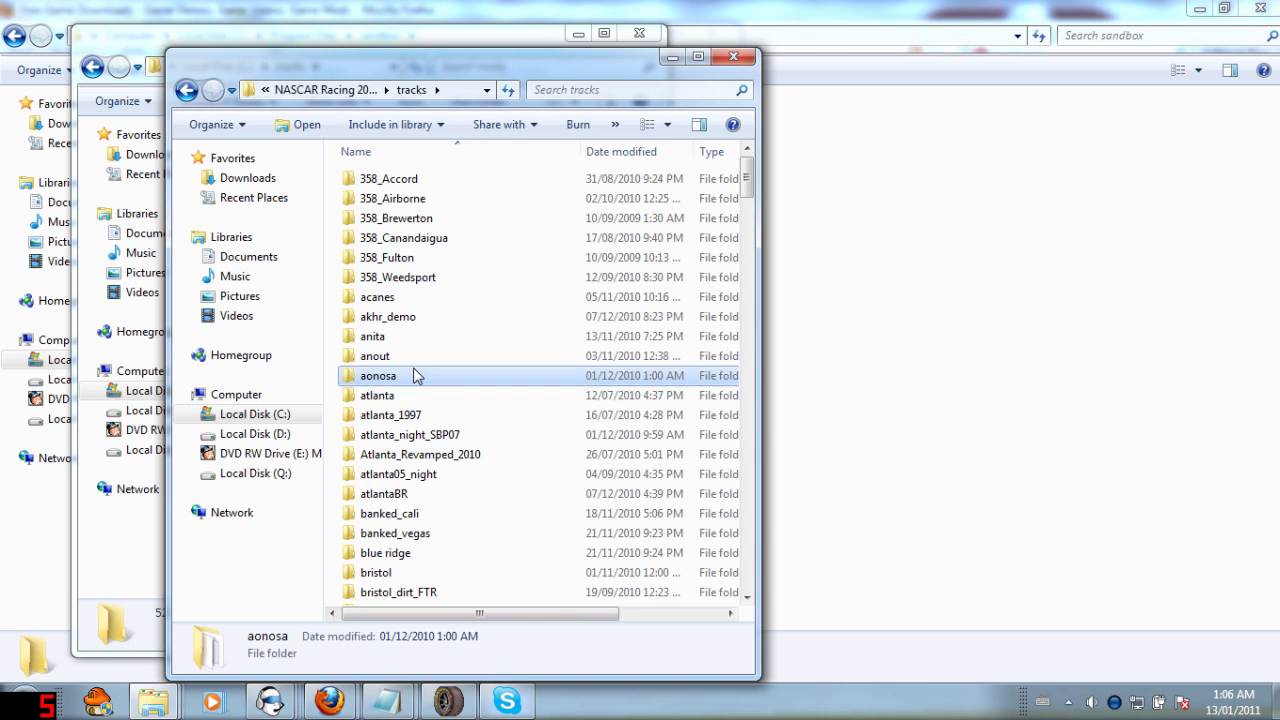
# Open the shared folder, browse its .mip textures, and go back to tracks.
pyautogui.write('sh')
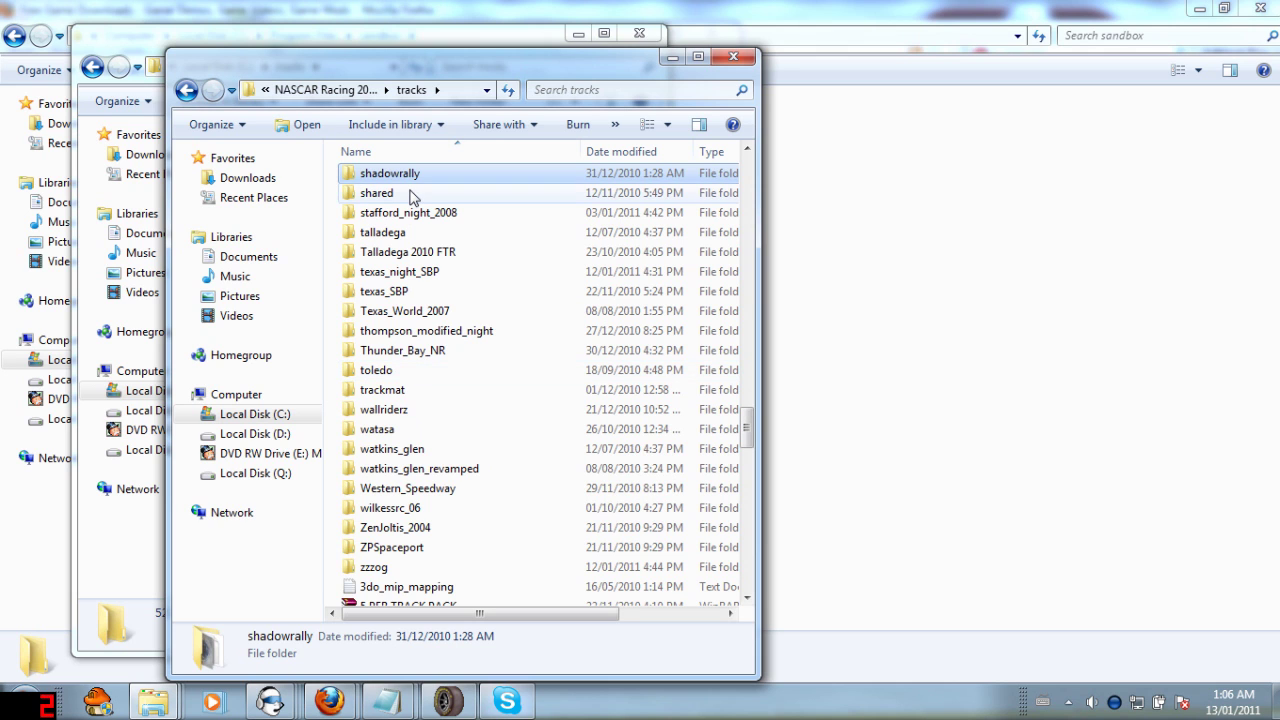
pyautogui.click(403, 196)
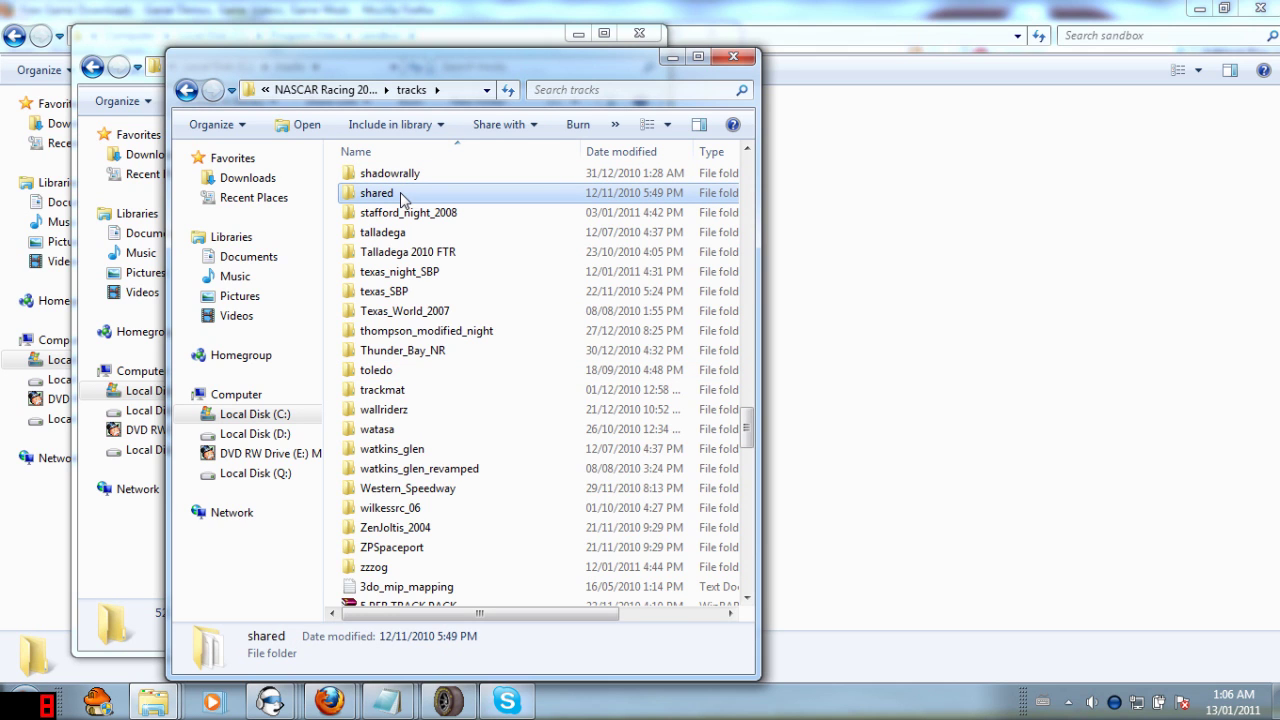
pyautogui.doubleClick(401, 195)
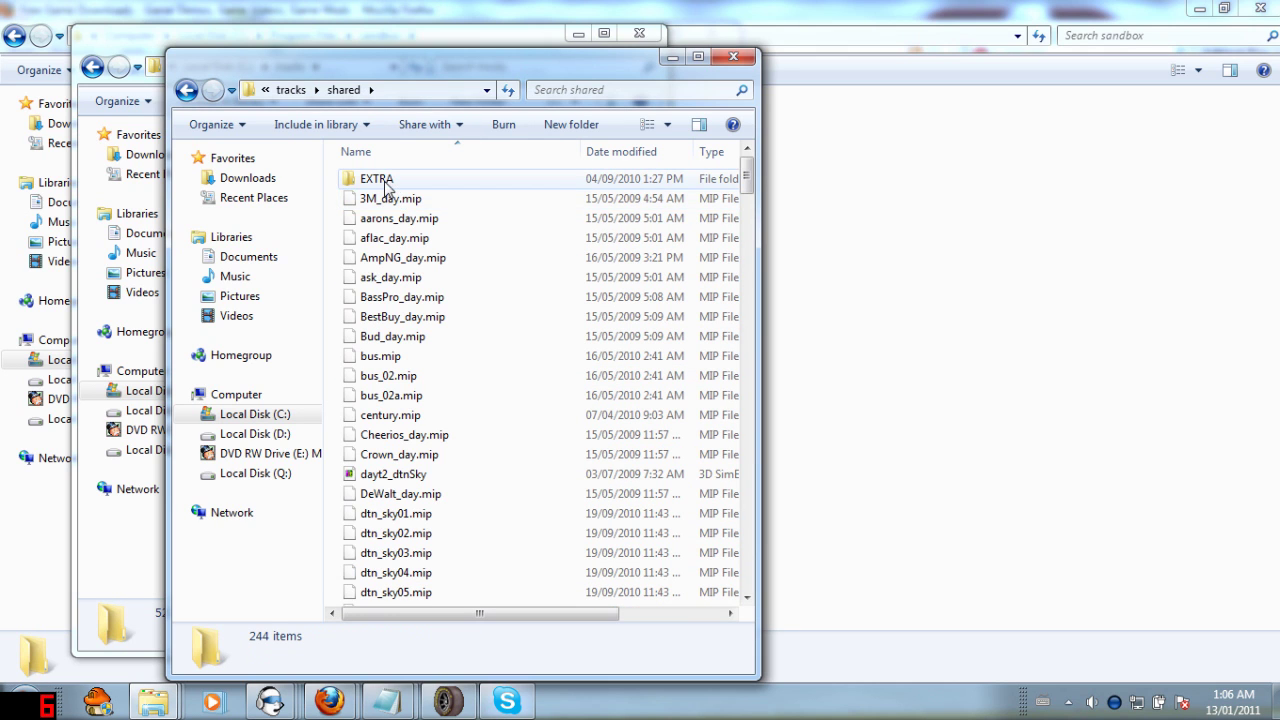
pyautogui.scroll(-20, 387, 190)
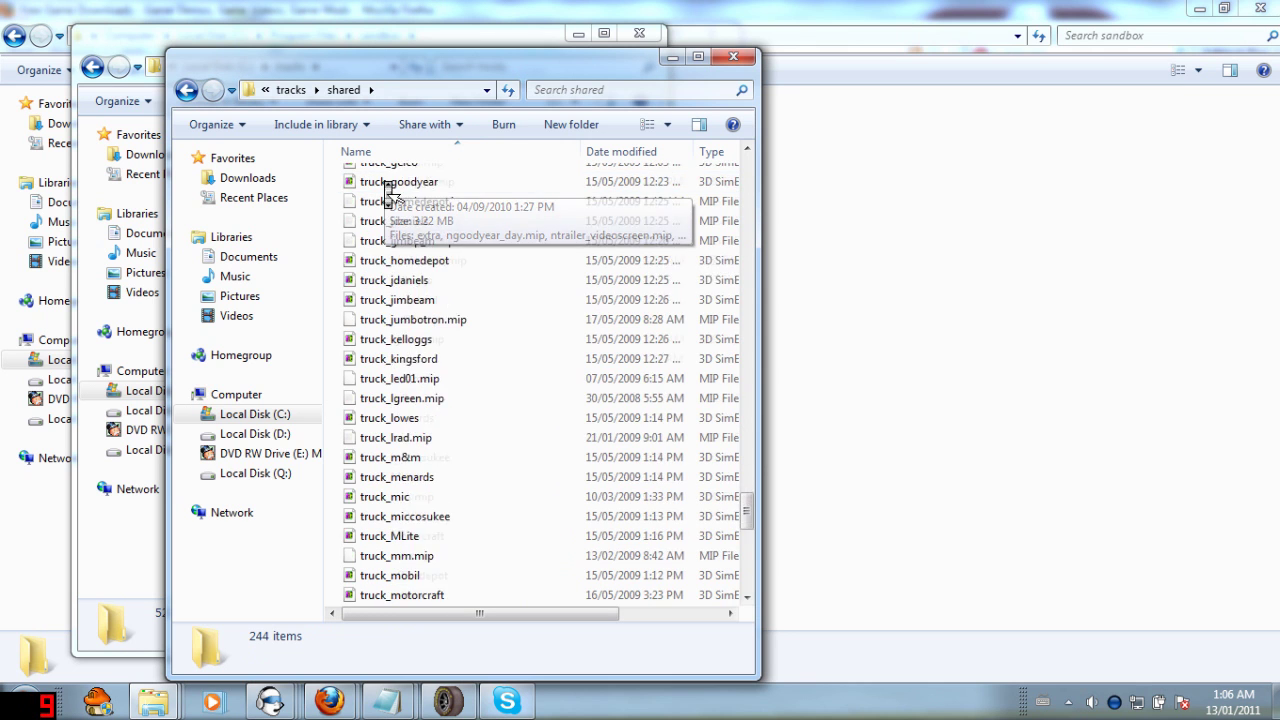
pyautogui.scroll(20, 380, 190)
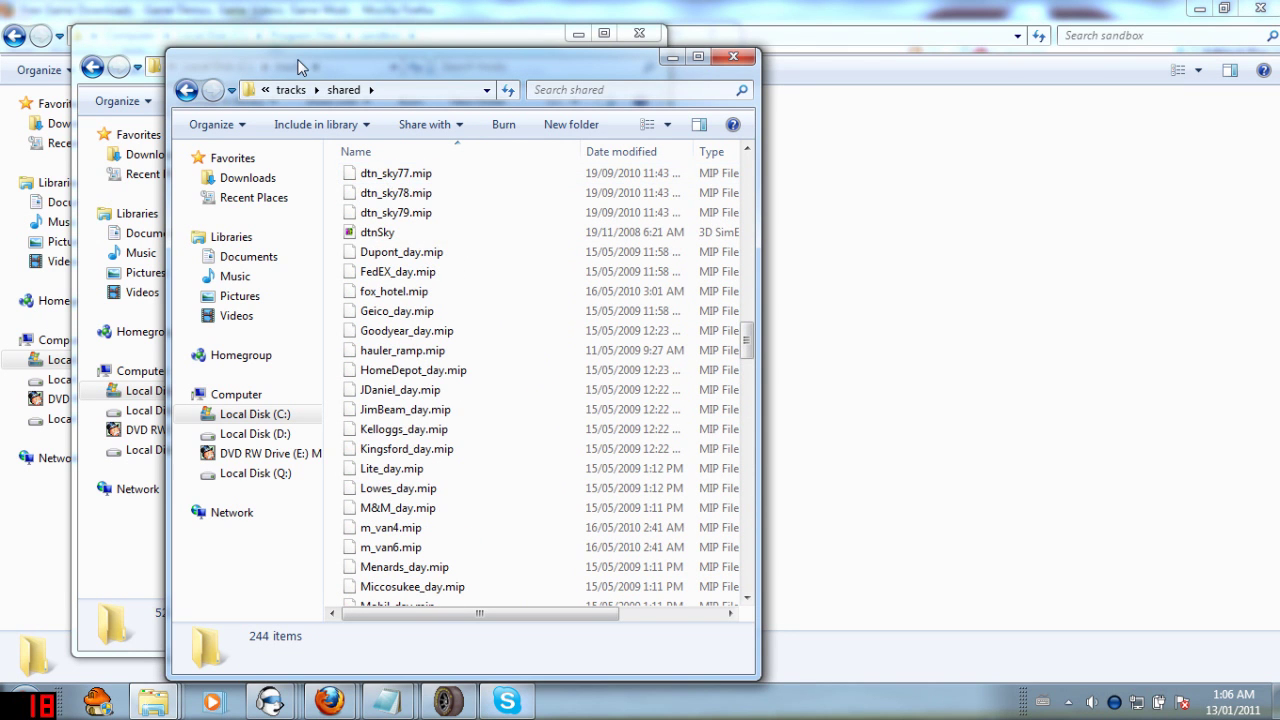
pyautogui.click(186, 95)
# Check the game's shared folder actions, then select shared in the C:\tracks window.
pyautogui.rightClick(378, 600)
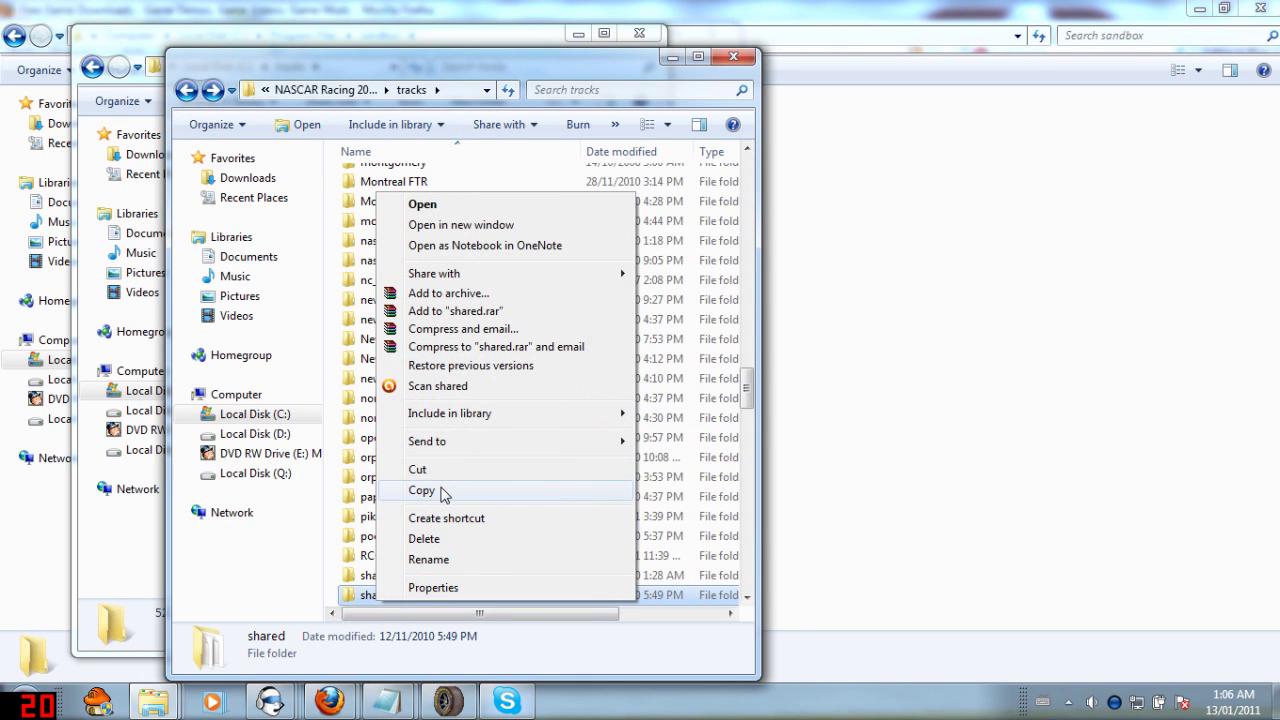
pyautogui.click(148, 36)
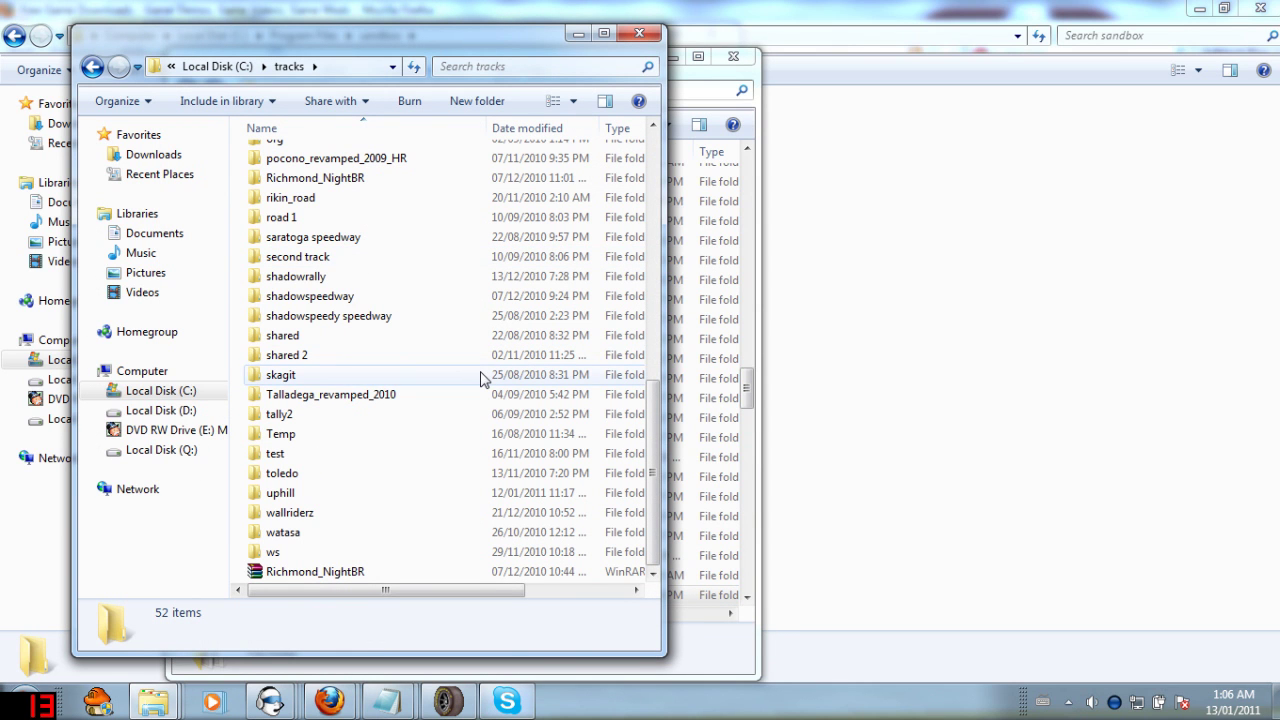
pyautogui.click(329, 343)
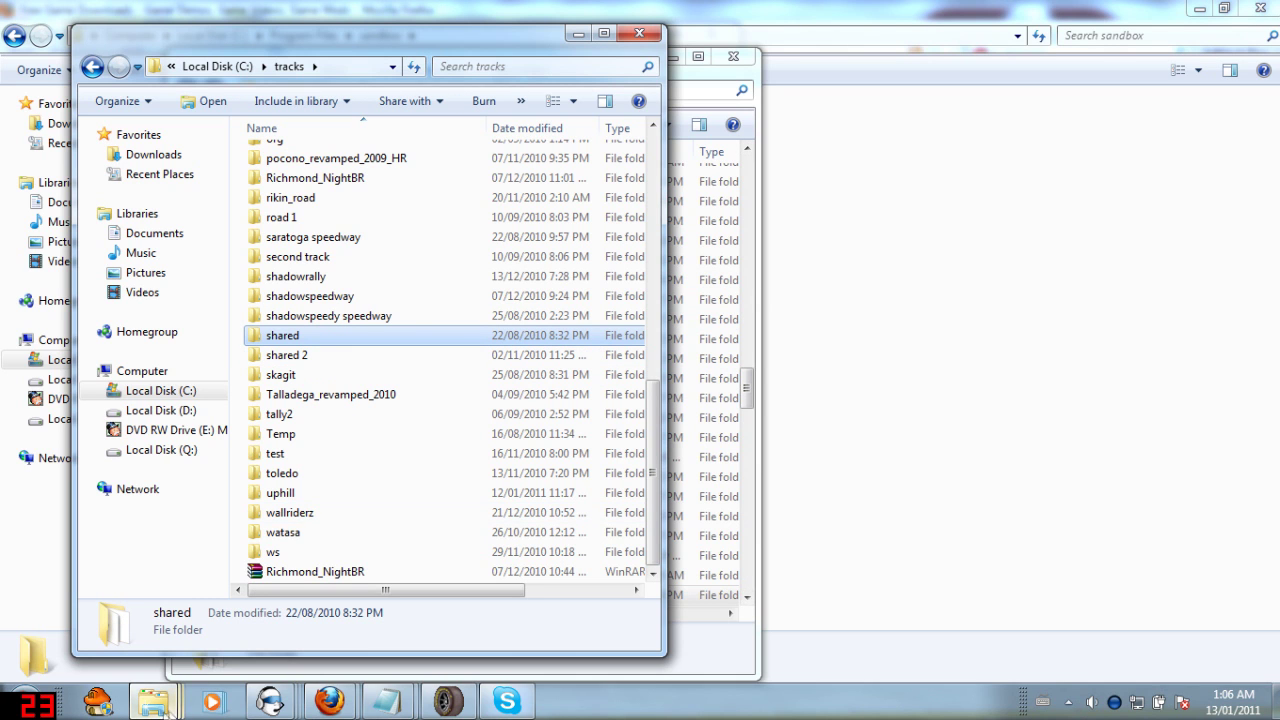
# Switch to the Firefox GameFront window and open a new blank tab.
pyautogui.moveTo(144, 708)
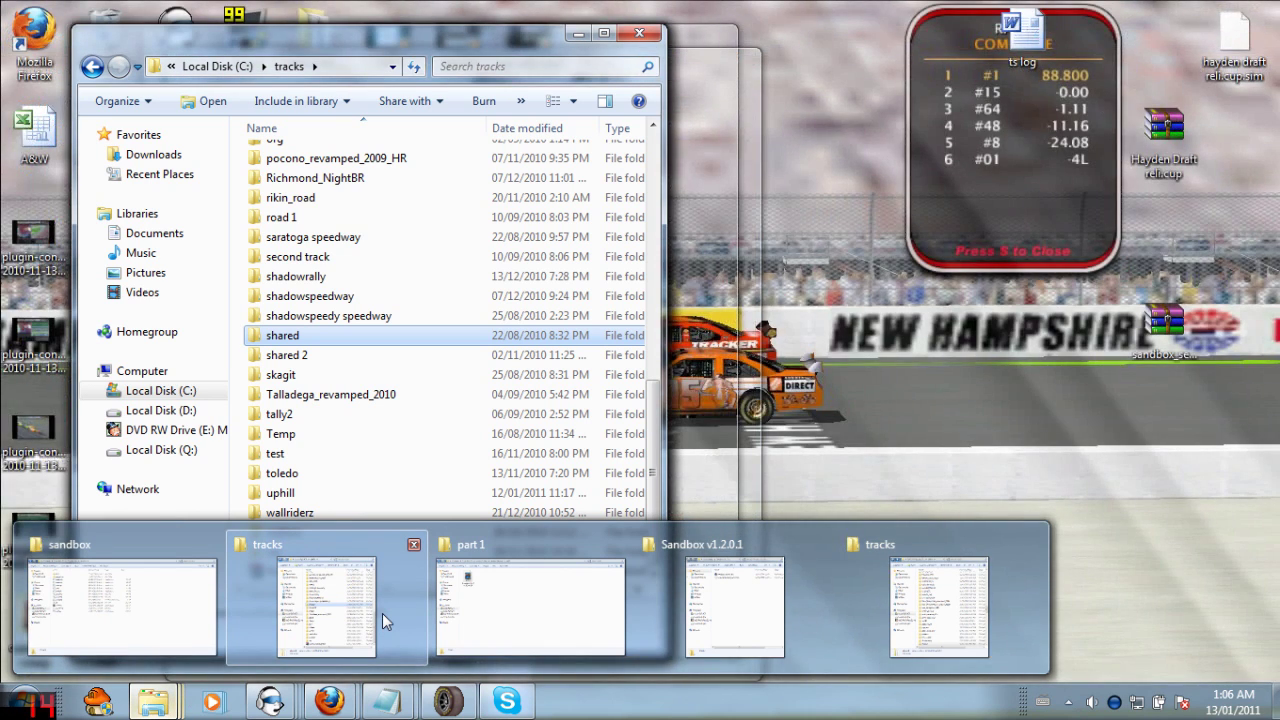
pyautogui.moveTo(329, 702)
pyautogui.click(427, 608)
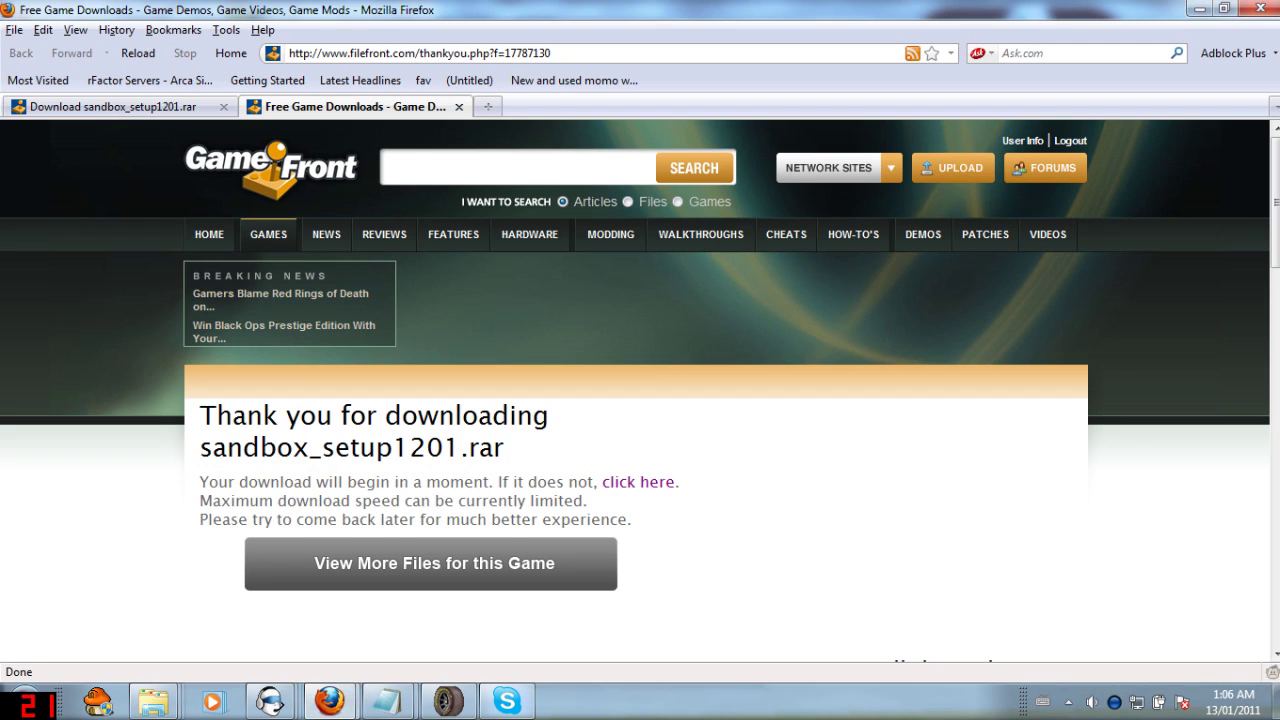
pyautogui.middleClick(478, 80)
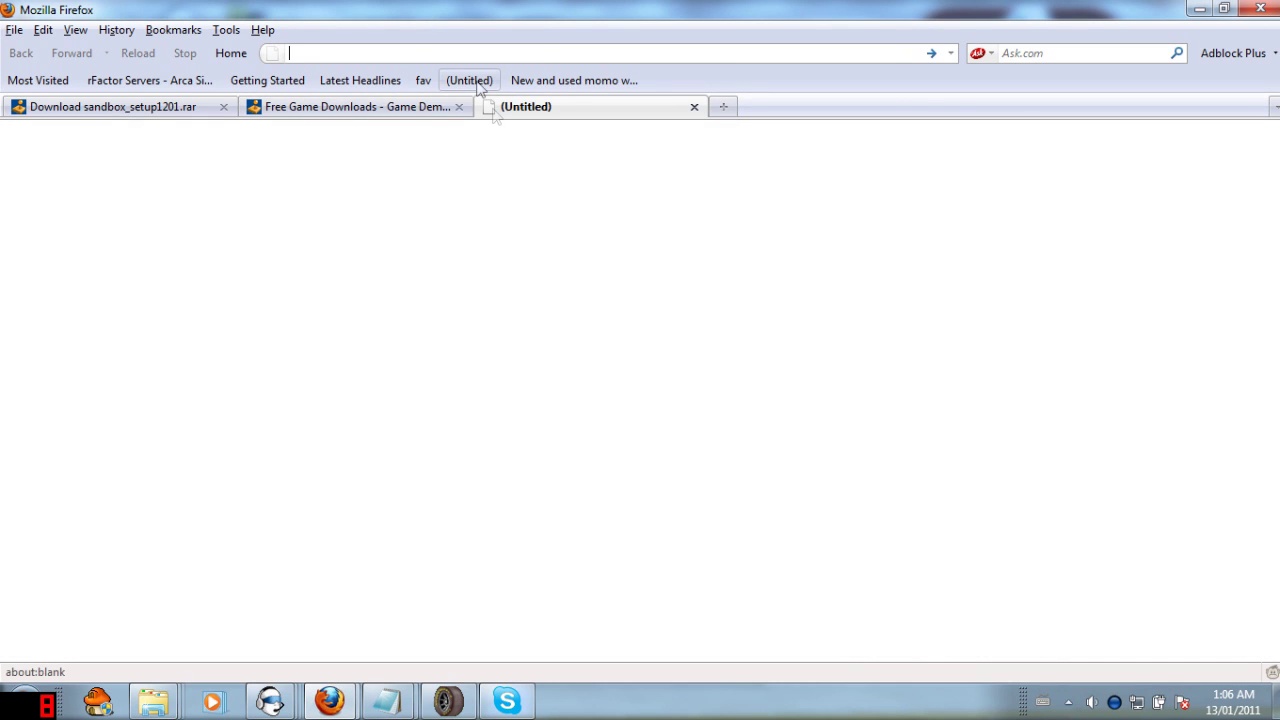
# Search Google for winmip2 and open the WINMIP 2 download page on horbra.de.
pyautogui.write('goo')
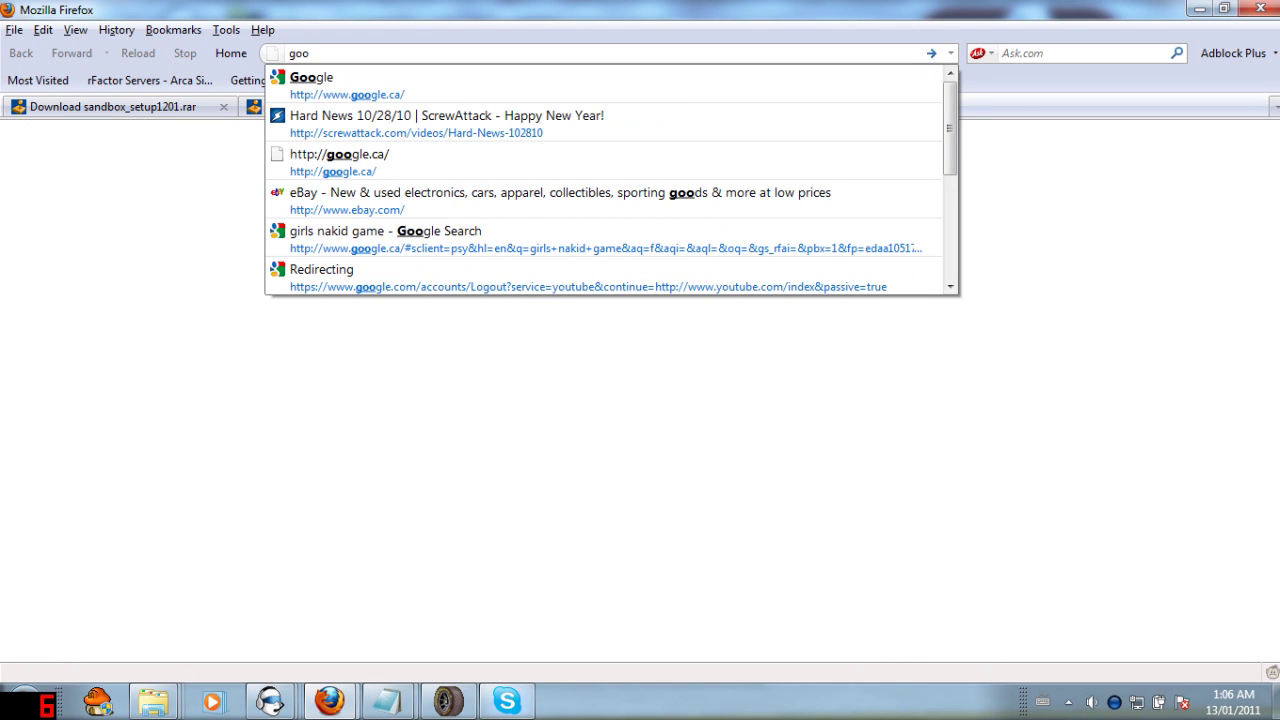
pyautogui.press('Down')
pyautogui.press('Return')
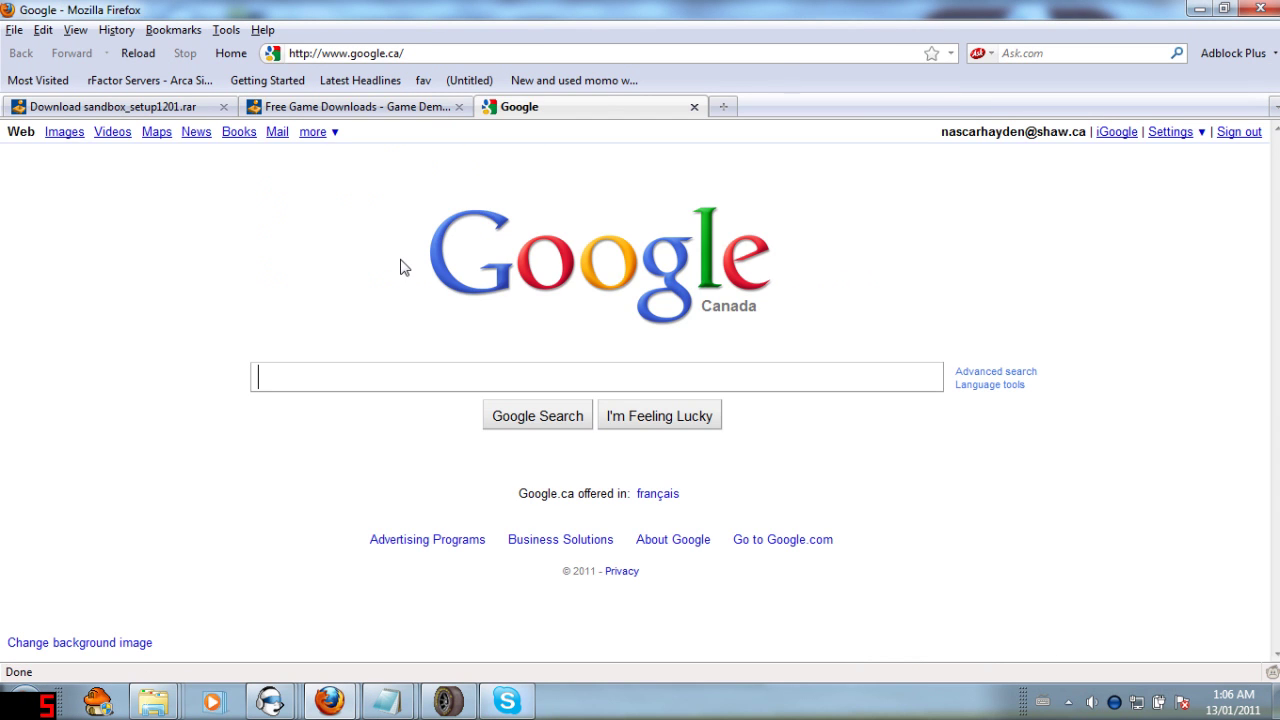
pyautogui.write('win')
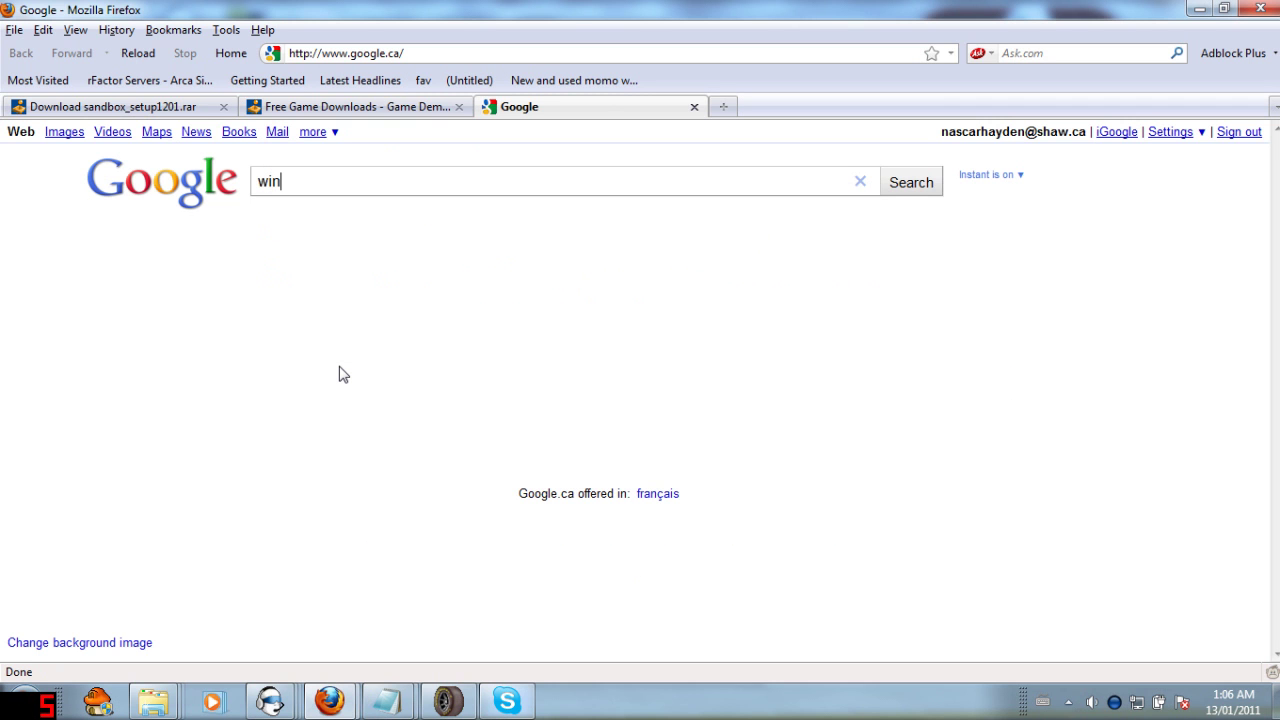
pyautogui.write('mip')
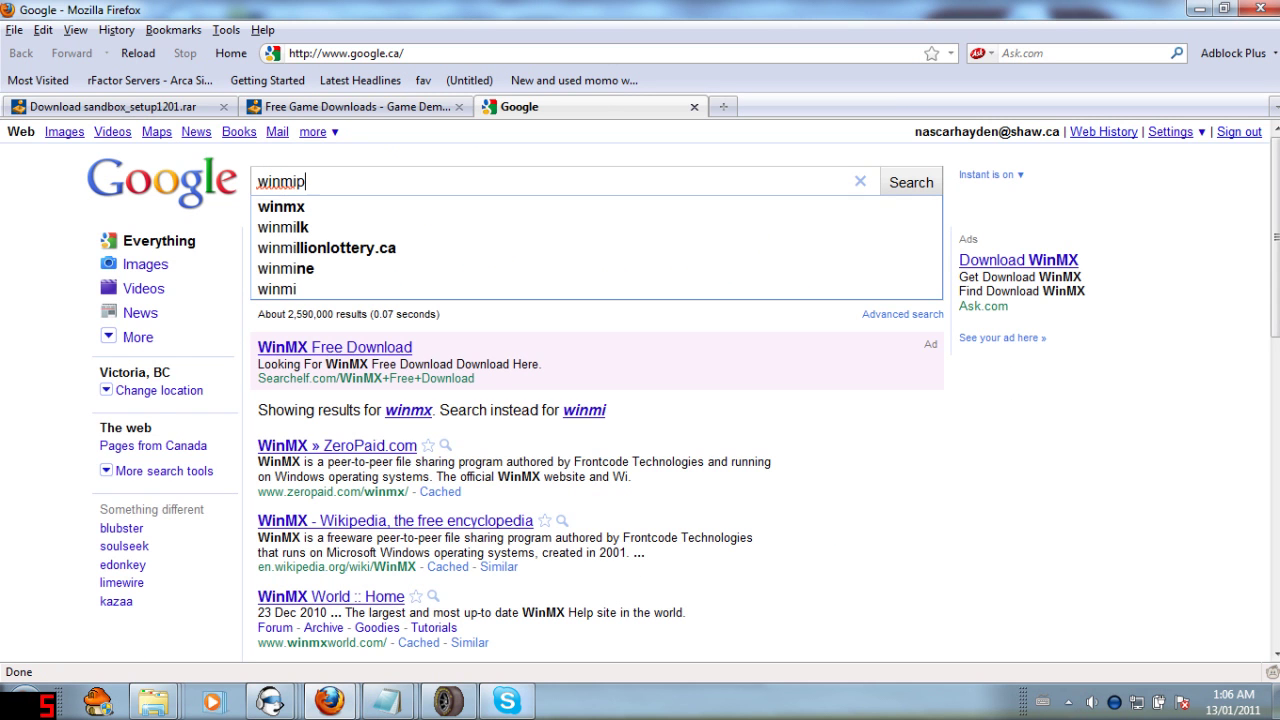
pyautogui.press('Return')
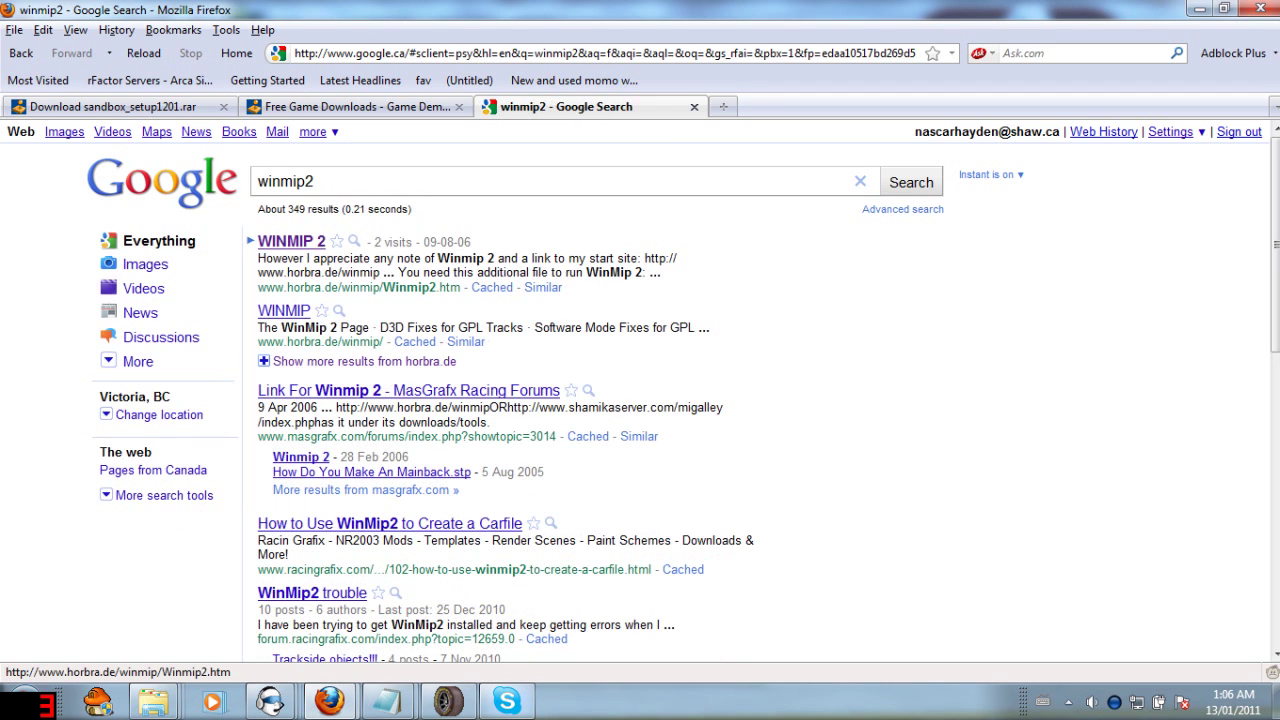
pyautogui.click(309, 244)
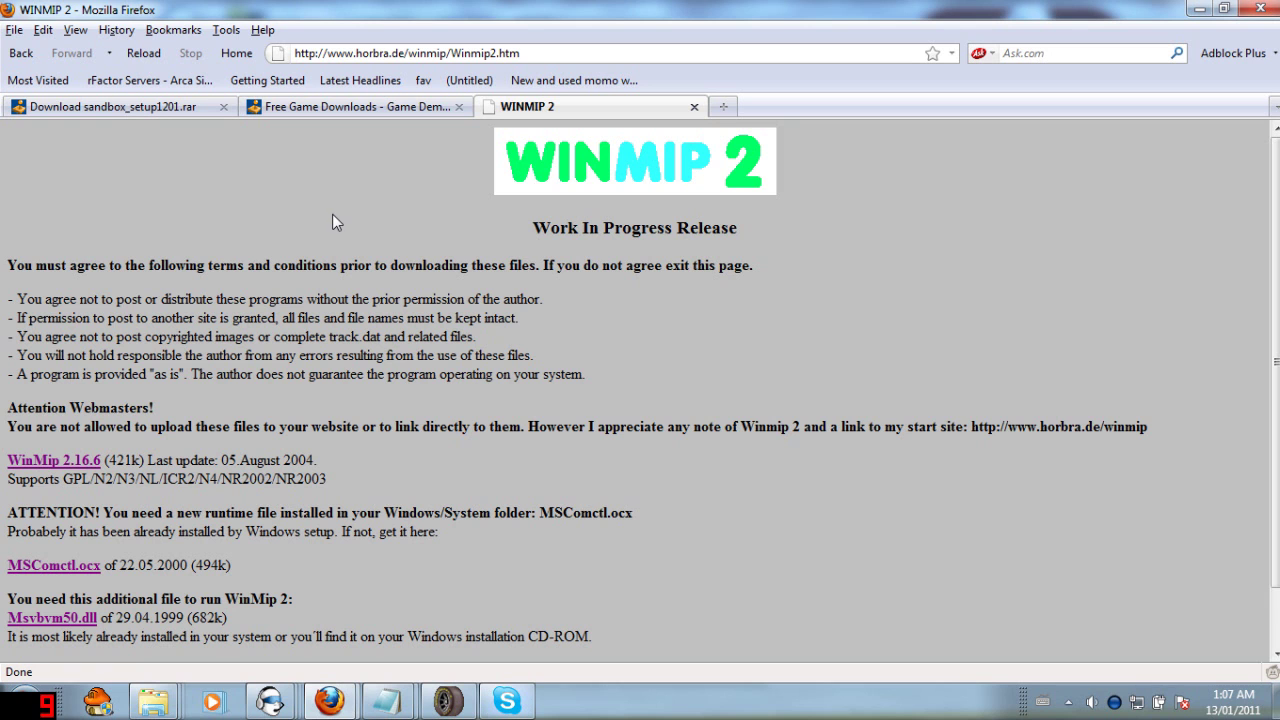
# Launch WinMip2 from the Start menu and choose Extras > Unpack.
pyautogui.click(26, 700)
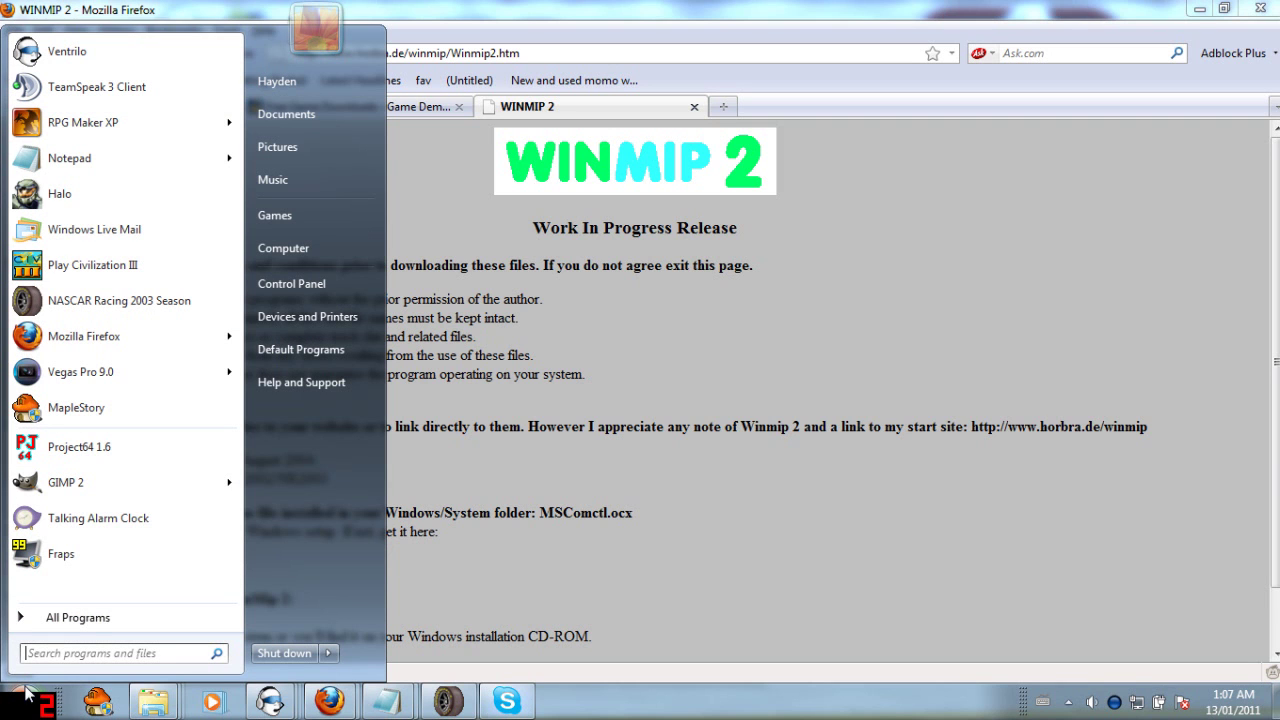
pyautogui.write('wi')
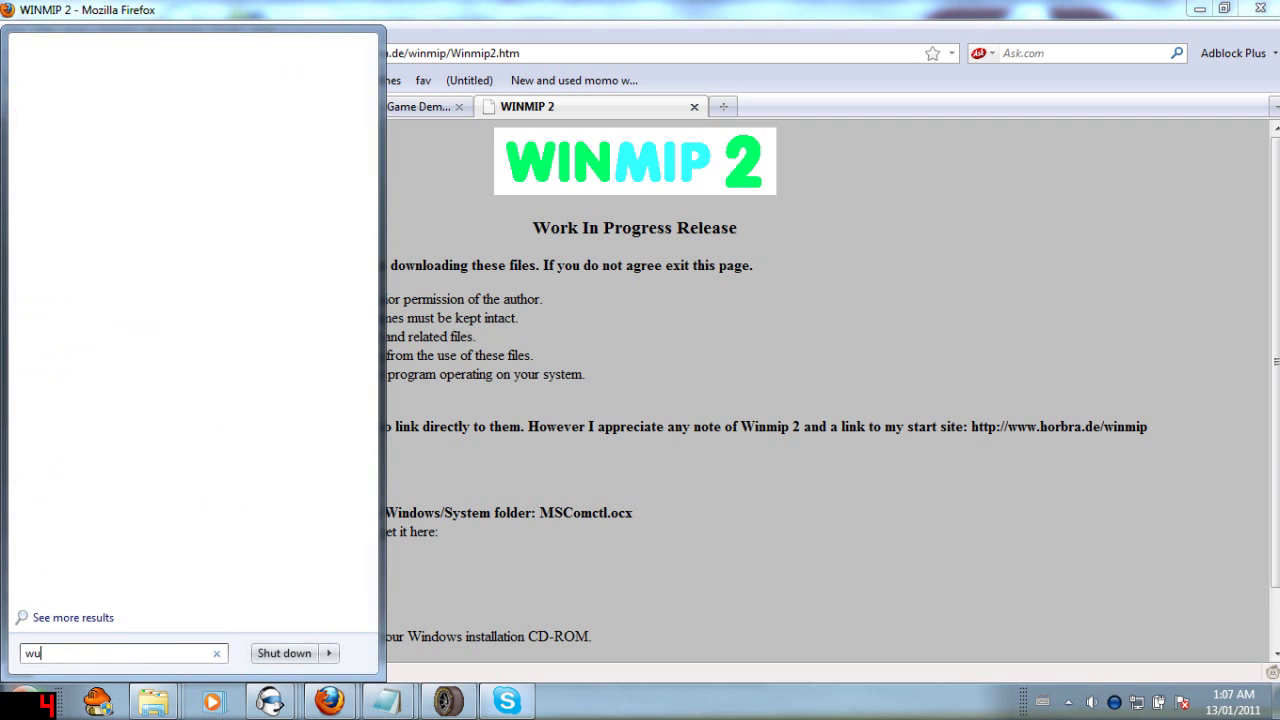
pyautogui.press('BackSpace')
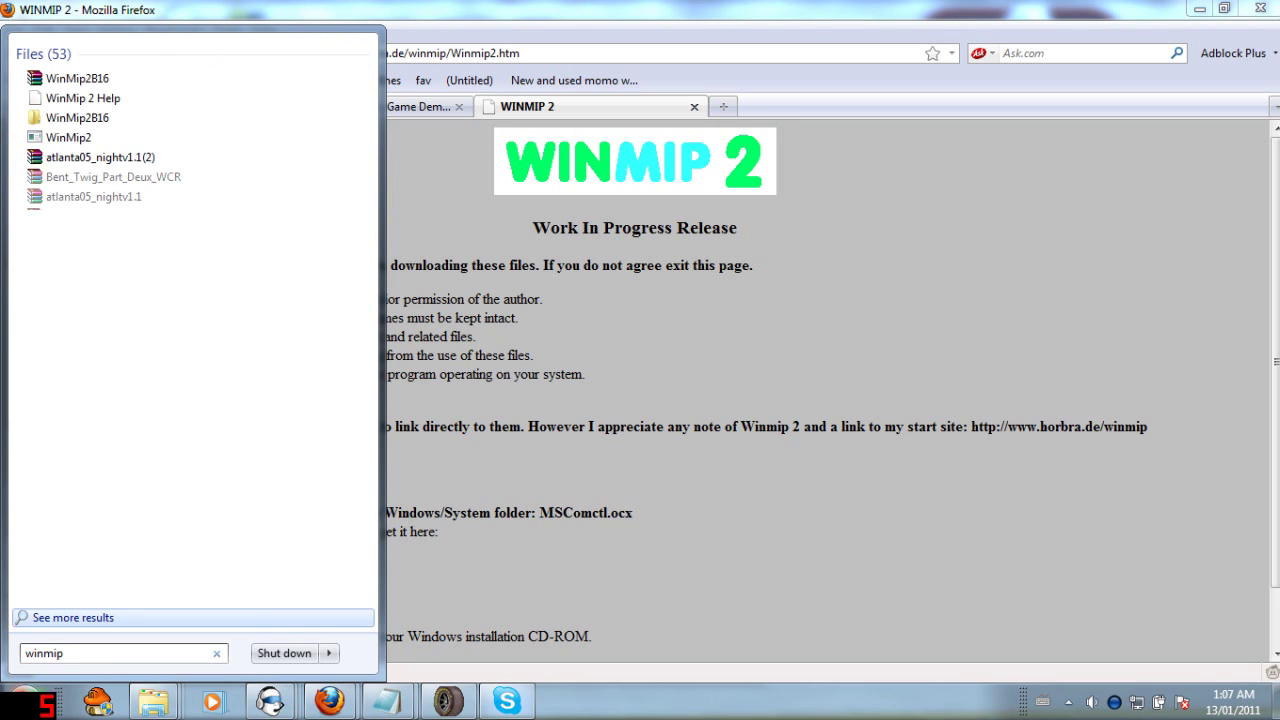
pyautogui.click(158, 147)
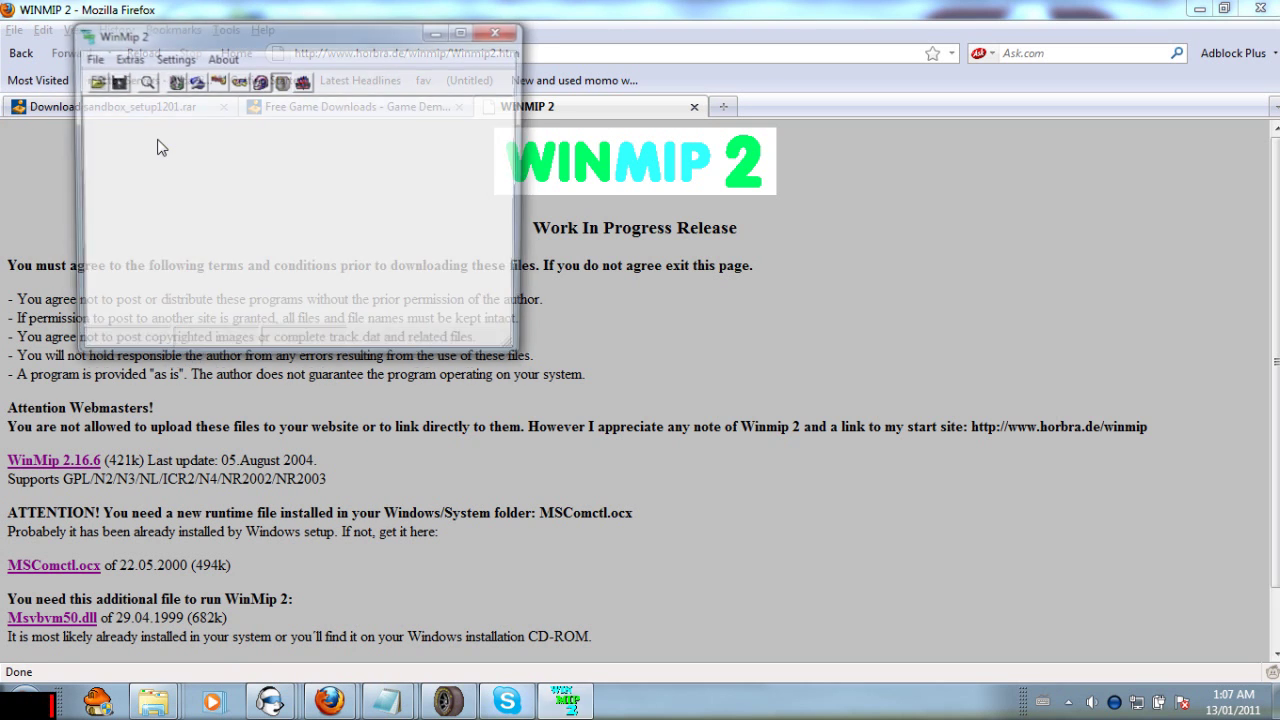
pyautogui.click(126, 58)
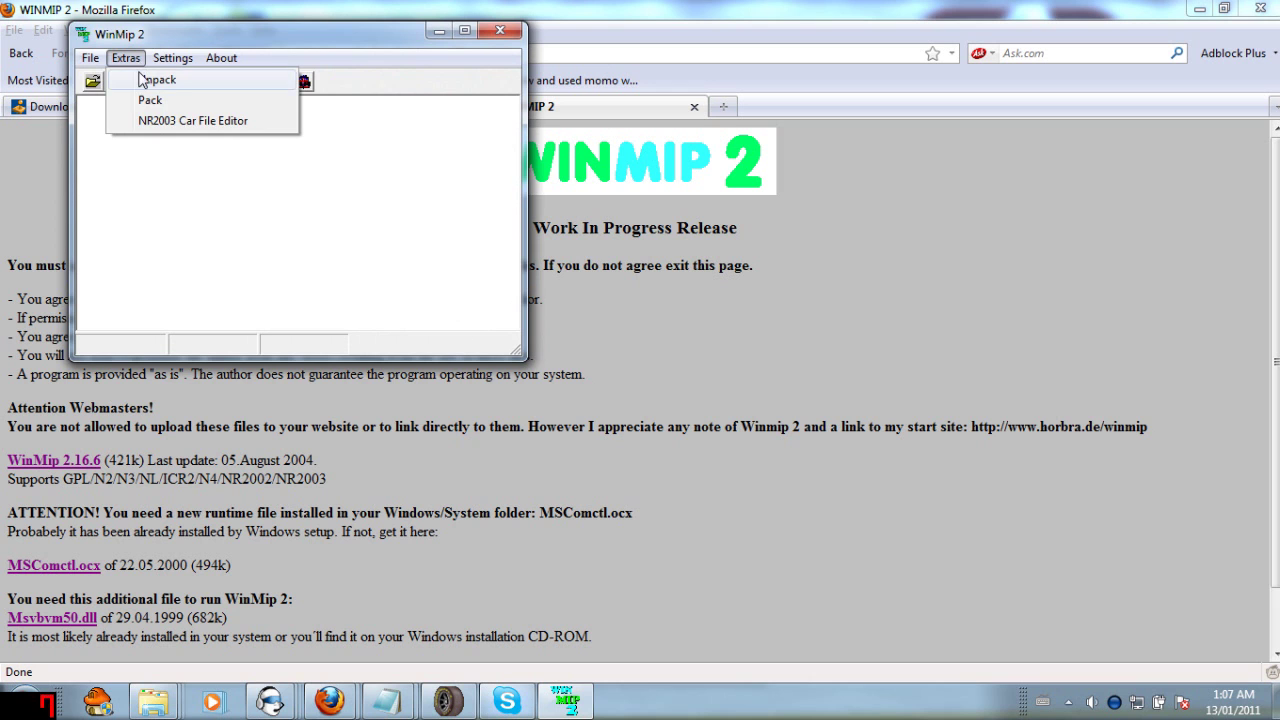
pyautogui.click(142, 82)
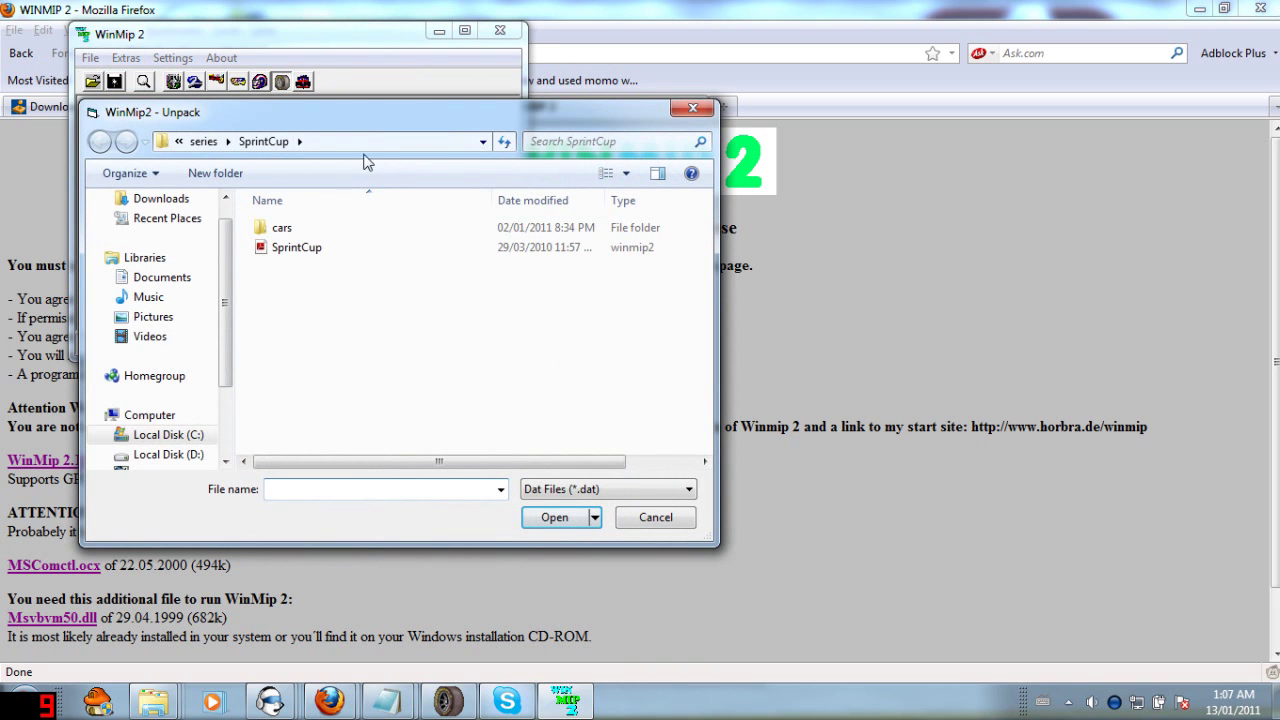
# In the Unpack file picker, navigate to the tracks folder on Local Disk (C:).
pyautogui.click(178, 141)
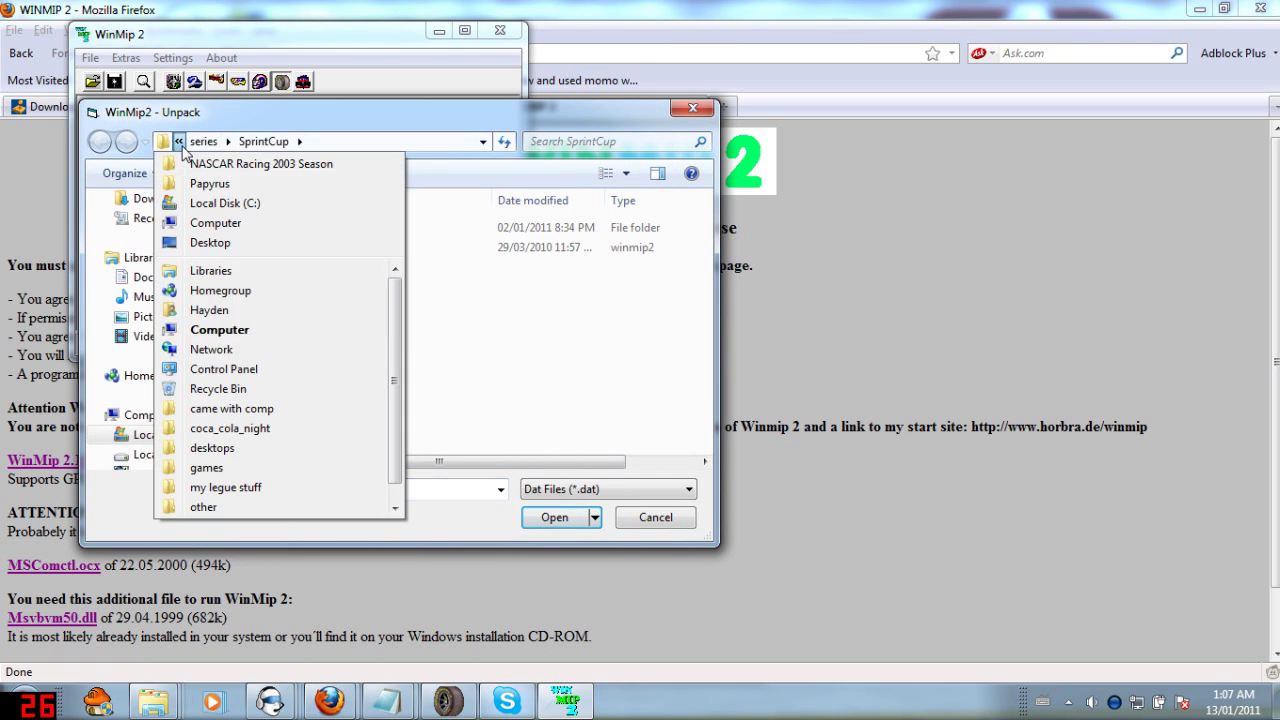
pyautogui.moveTo(178, 141)
pyautogui.click(128, 438)
pyautogui.click(128, 436)
pyautogui.scroll(-4, 391, 324)
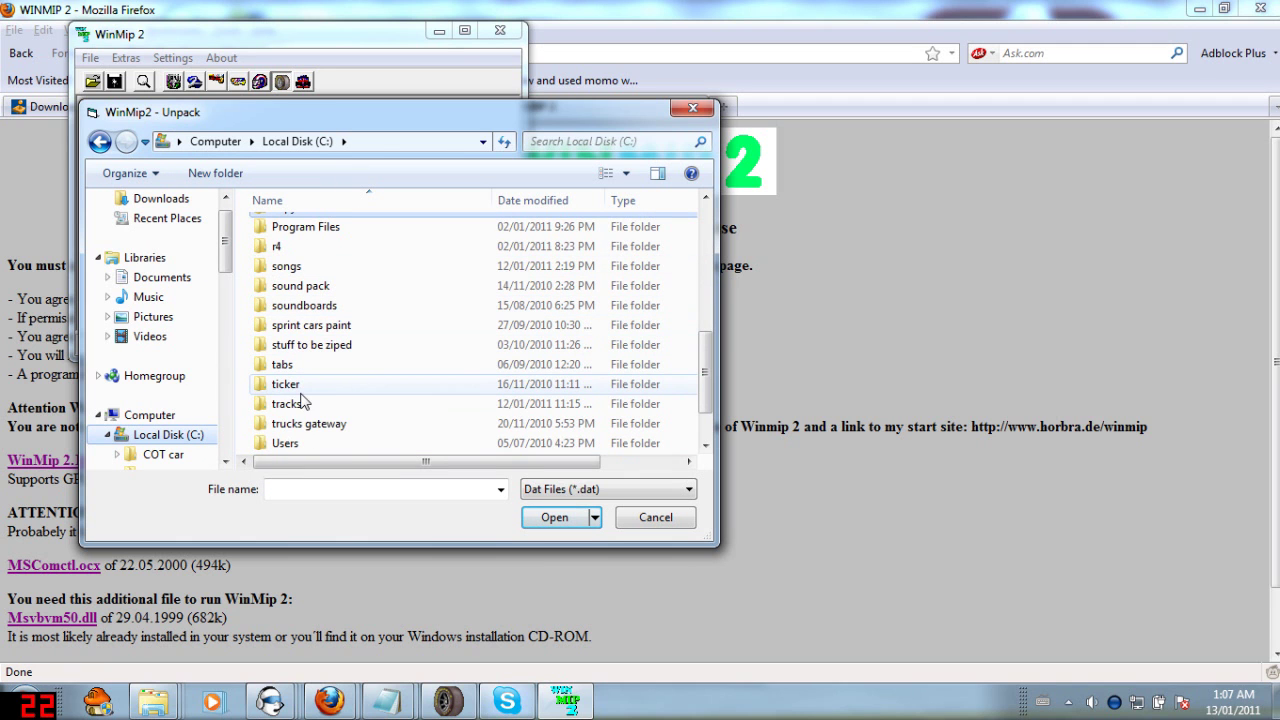
pyautogui.doubleClick(300, 403)
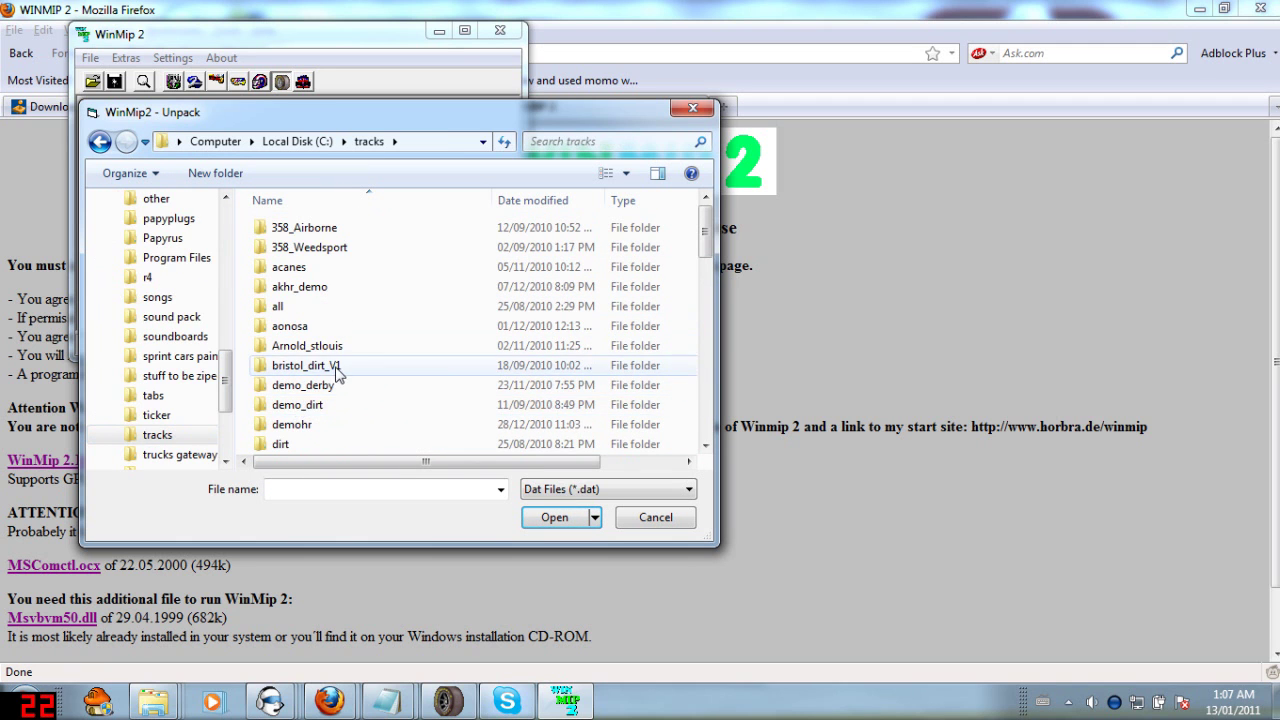
pyautogui.scroll(-9, 337, 372)
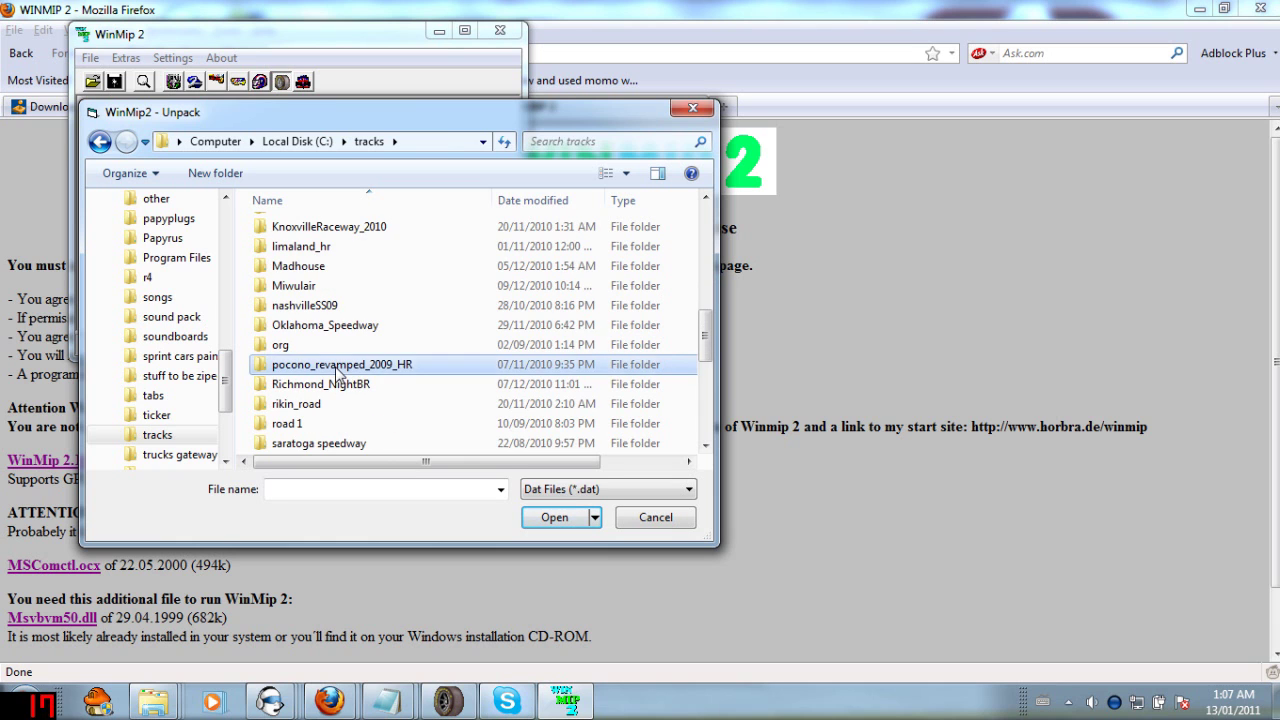
# Open the shared folder, select the shared dat file, then close the picker.
pyautogui.press('s')
pyautogui.press('s')
pyautogui.press('s')
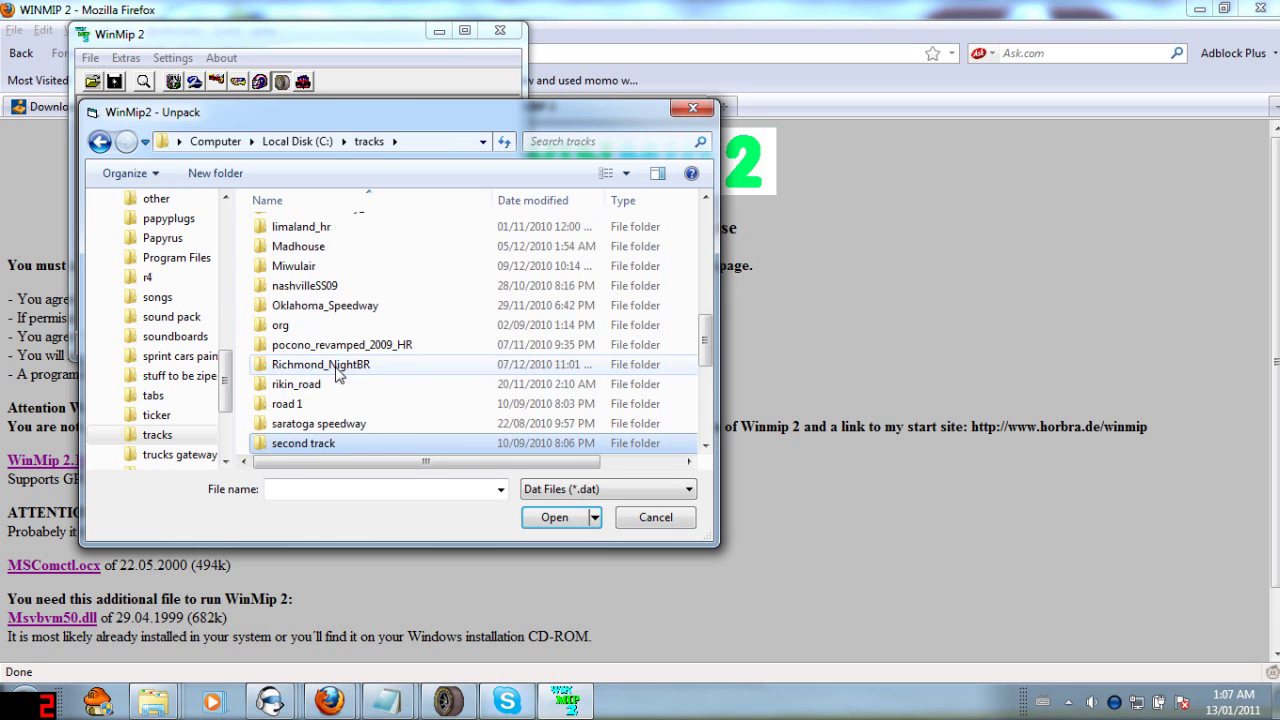
pyautogui.press('s')
pyautogui.press('s')
pyautogui.press('s')
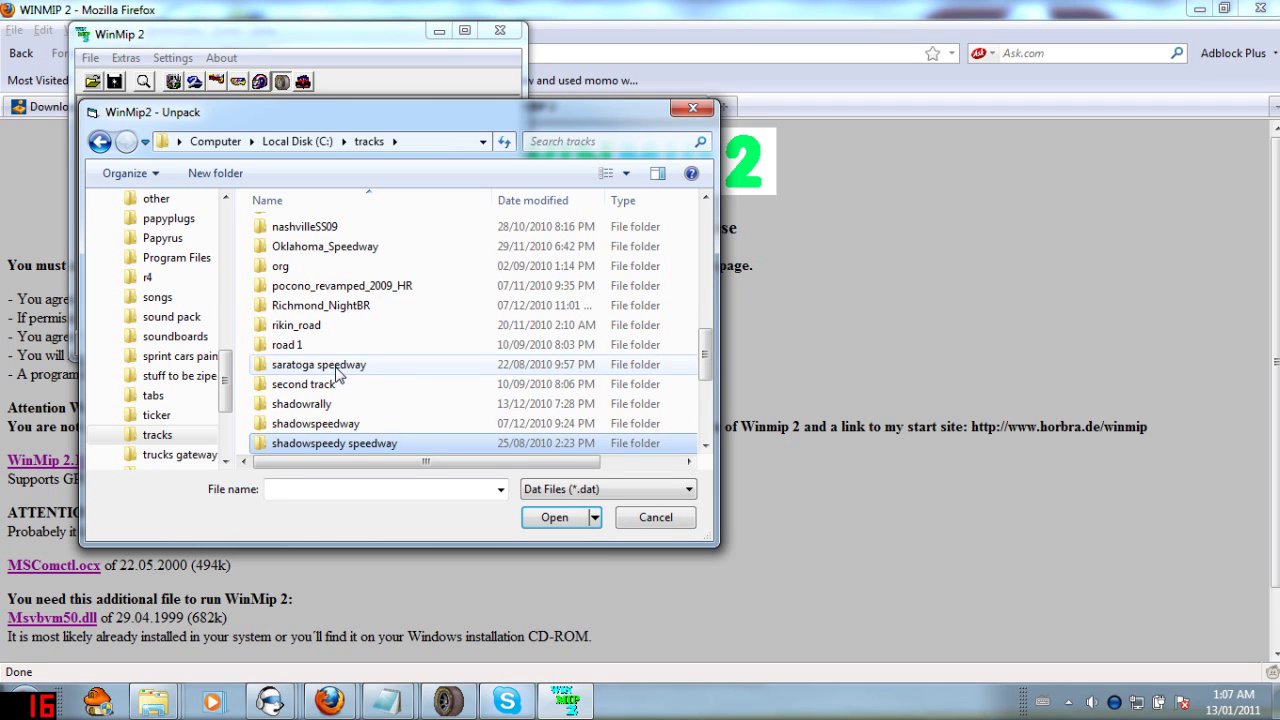
pyautogui.press('Return')
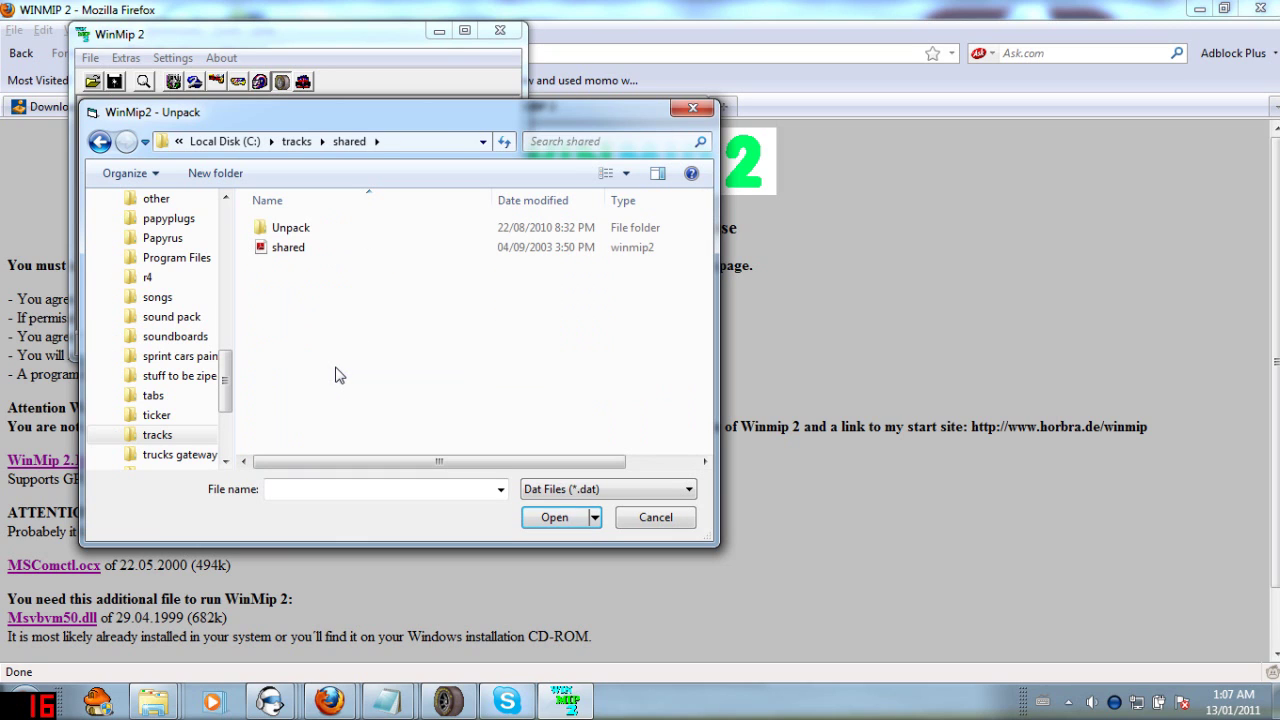
pyautogui.click(318, 249)
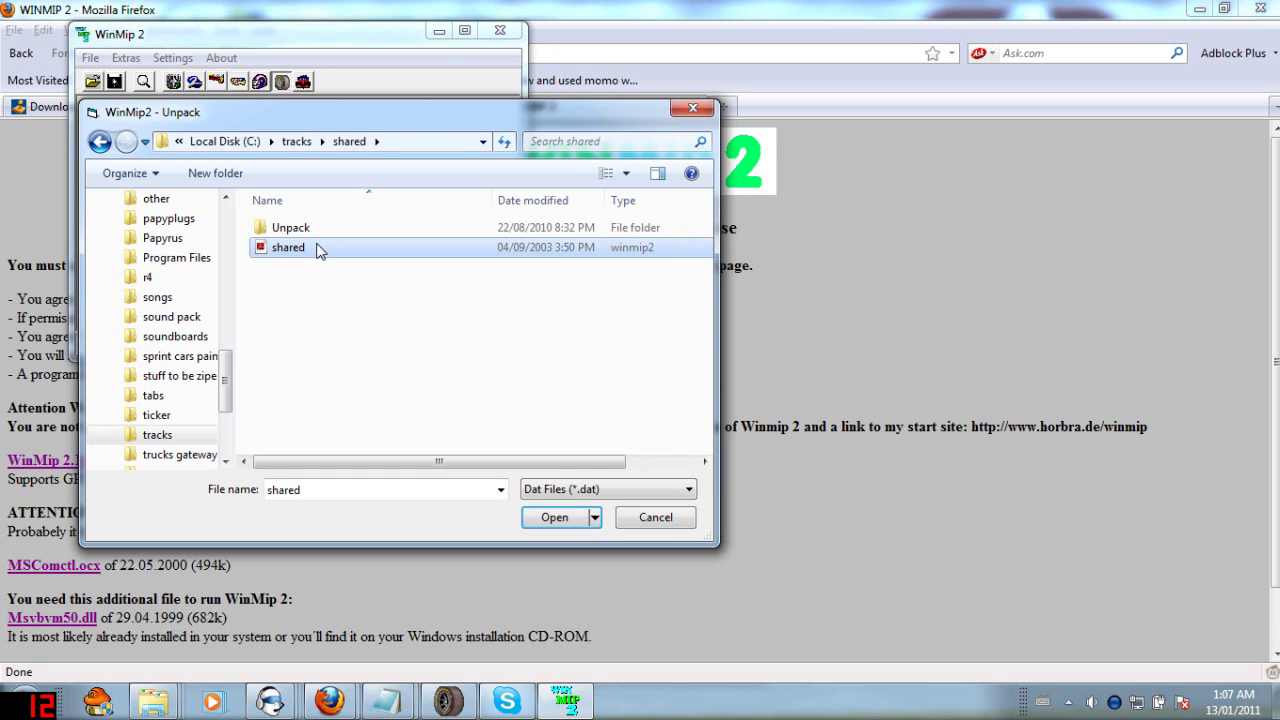
pyautogui.click(690, 110)
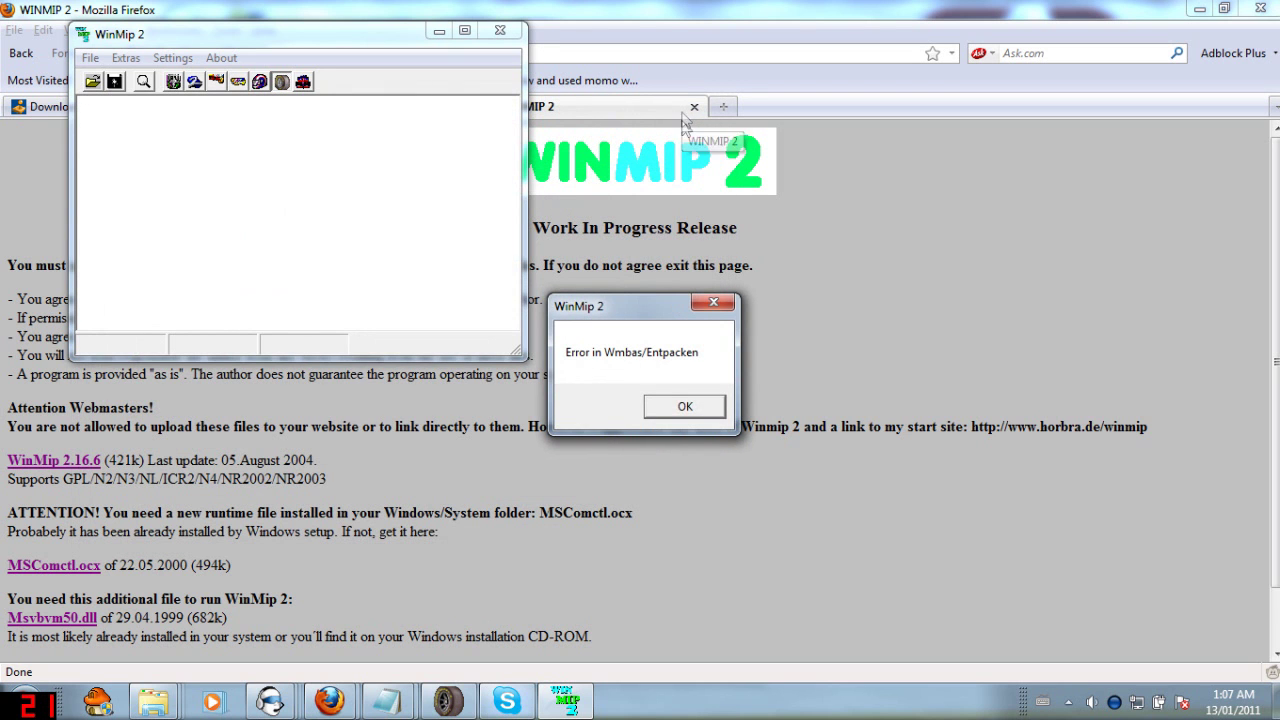
# Dismiss the WinMip unpack error and switch to the other tracks folder window.
pyautogui.click(684, 408)
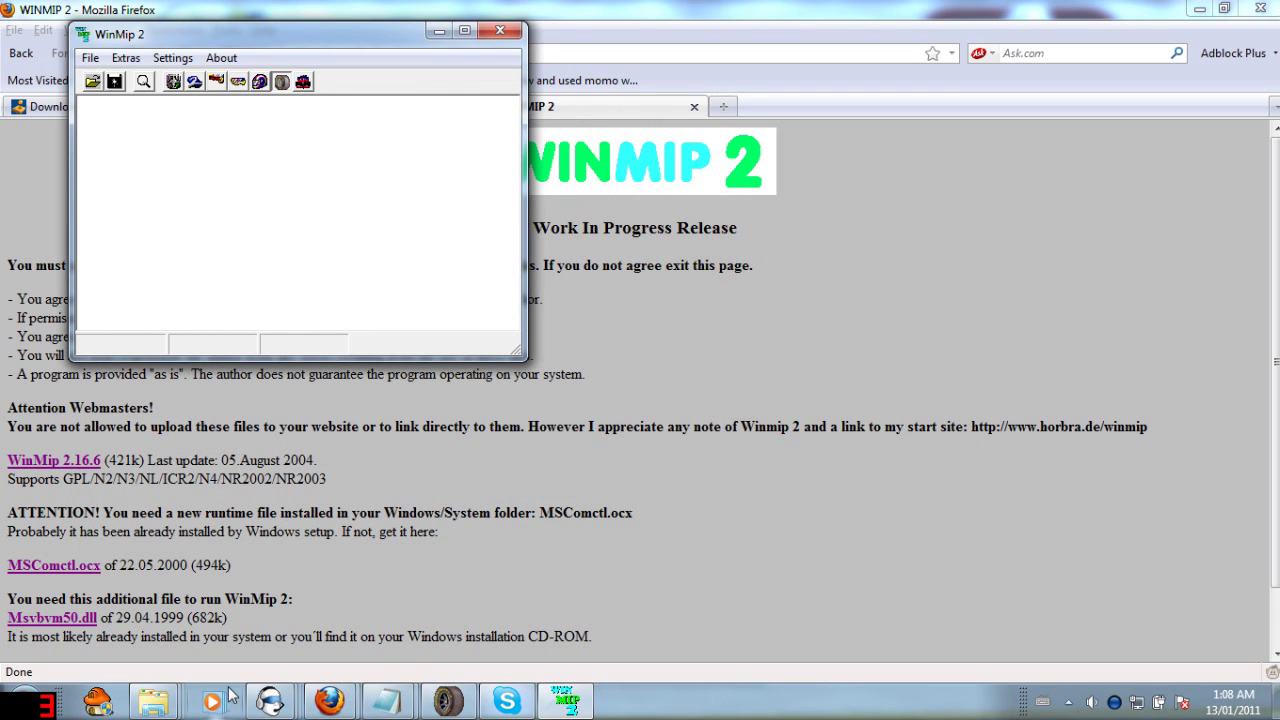
pyautogui.moveTo(170, 708)
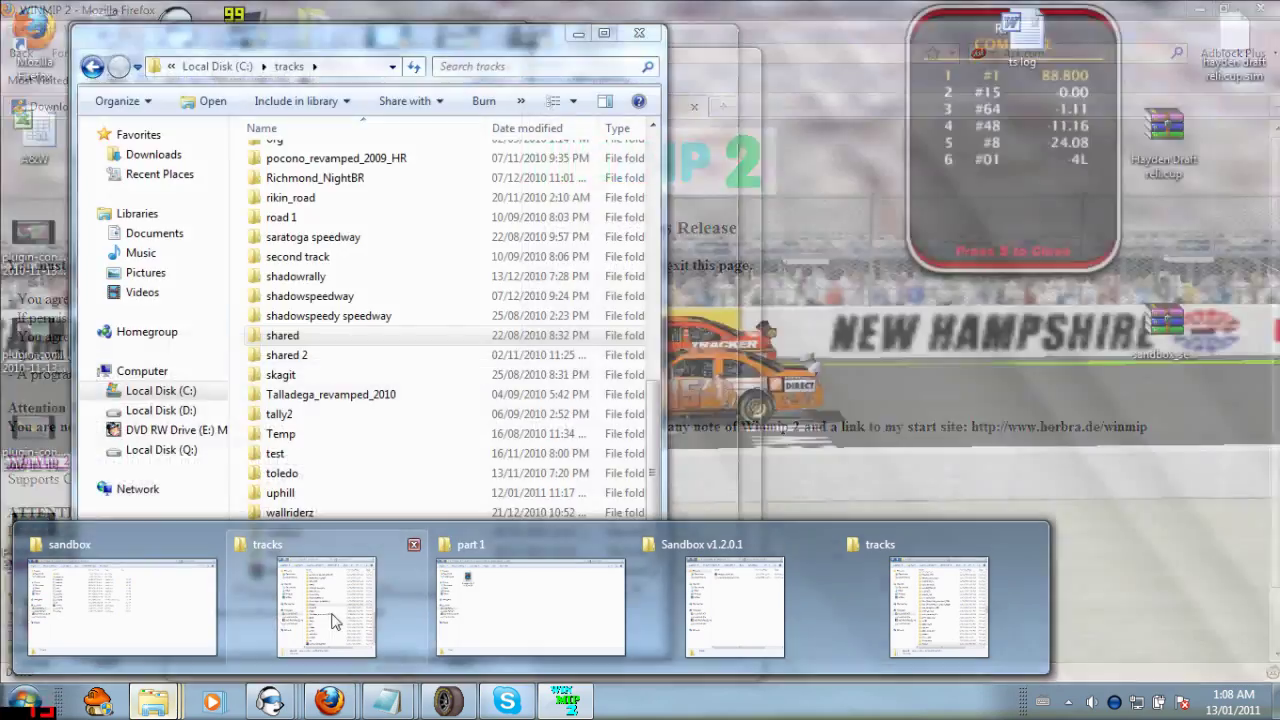
pyautogui.moveTo(791, 595)
pyautogui.moveTo(862, 593)
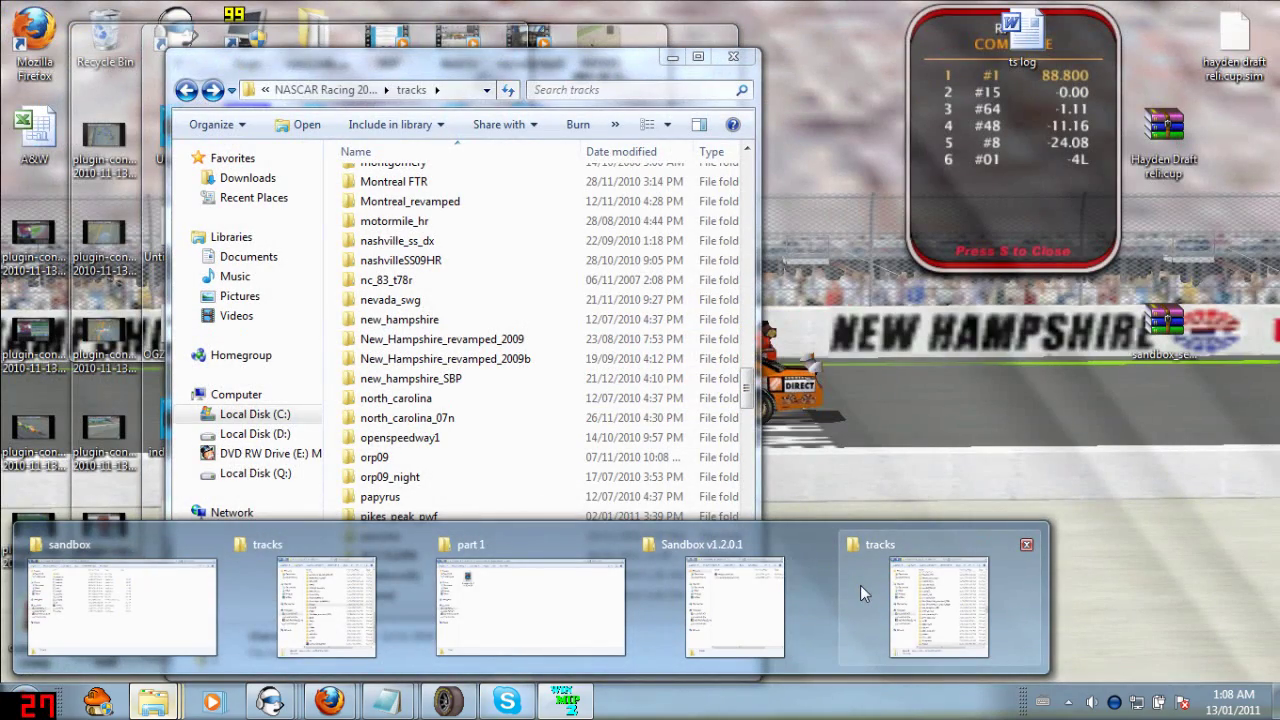
pyautogui.click(860, 585)
# Open shared and browse its .mip files, selecting aarons_day.mip and jumping to the last file.
pyautogui.press('Return')
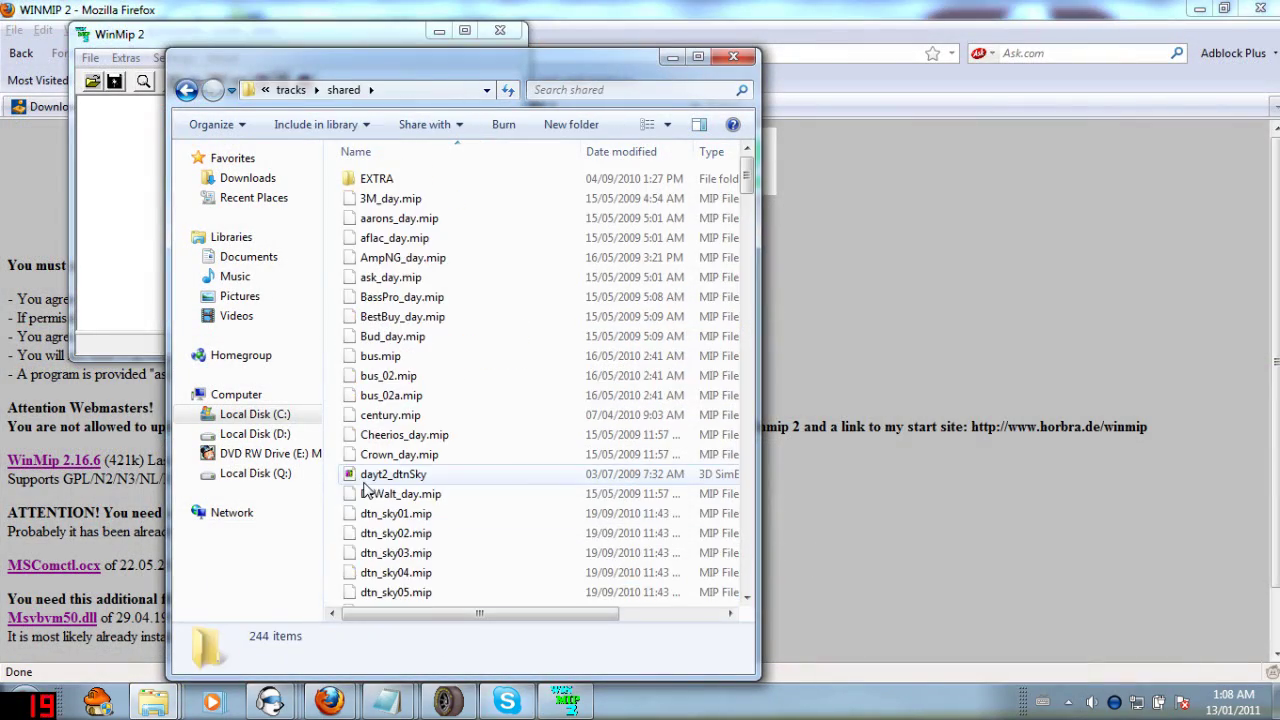
pyautogui.scroll(-15, 390, 160)
pyautogui.scroll(-20, 390, 160)
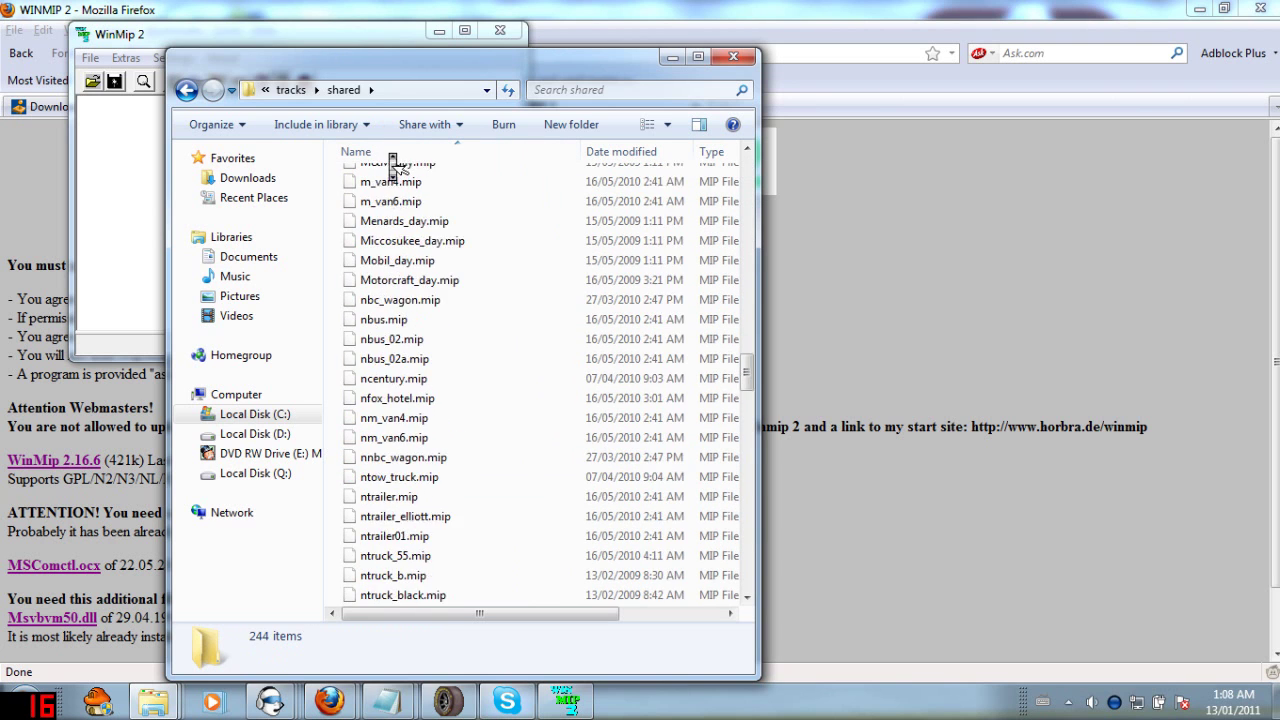
pyautogui.scroll(20, 392, 161)
pyautogui.scroll(20, 392, 160)
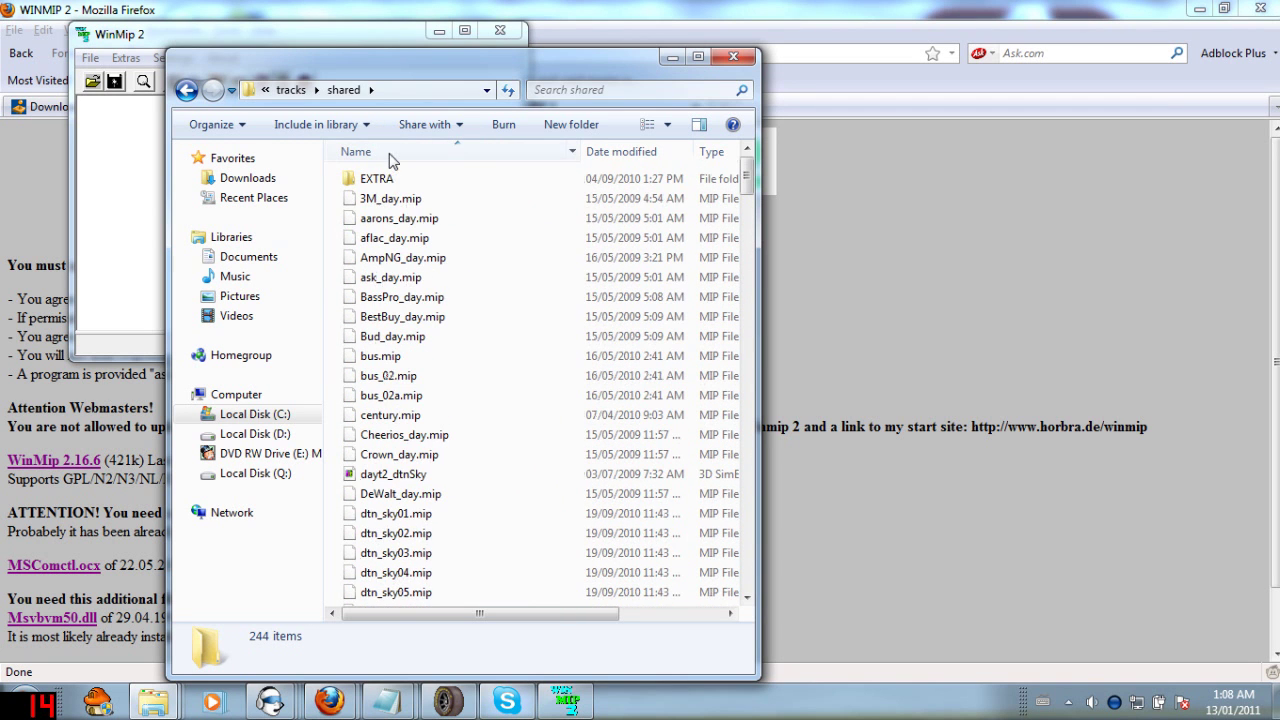
pyautogui.click(526, 222)
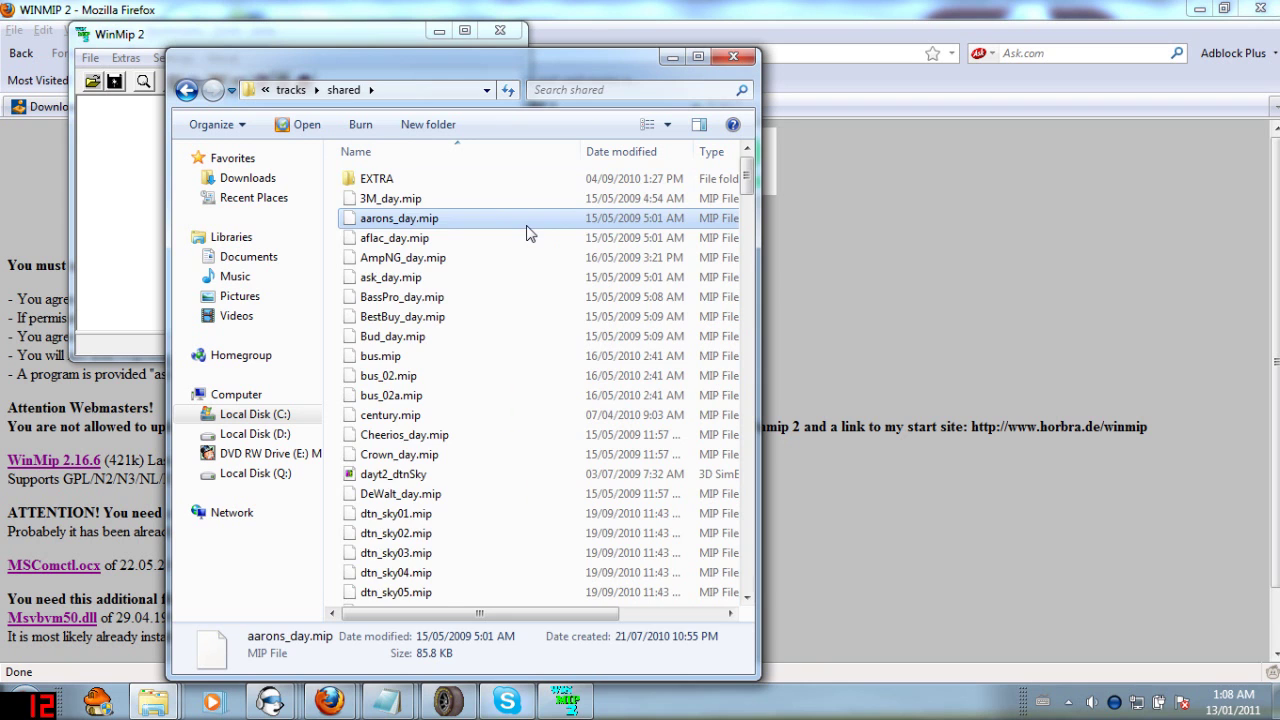
pyautogui.press('u')
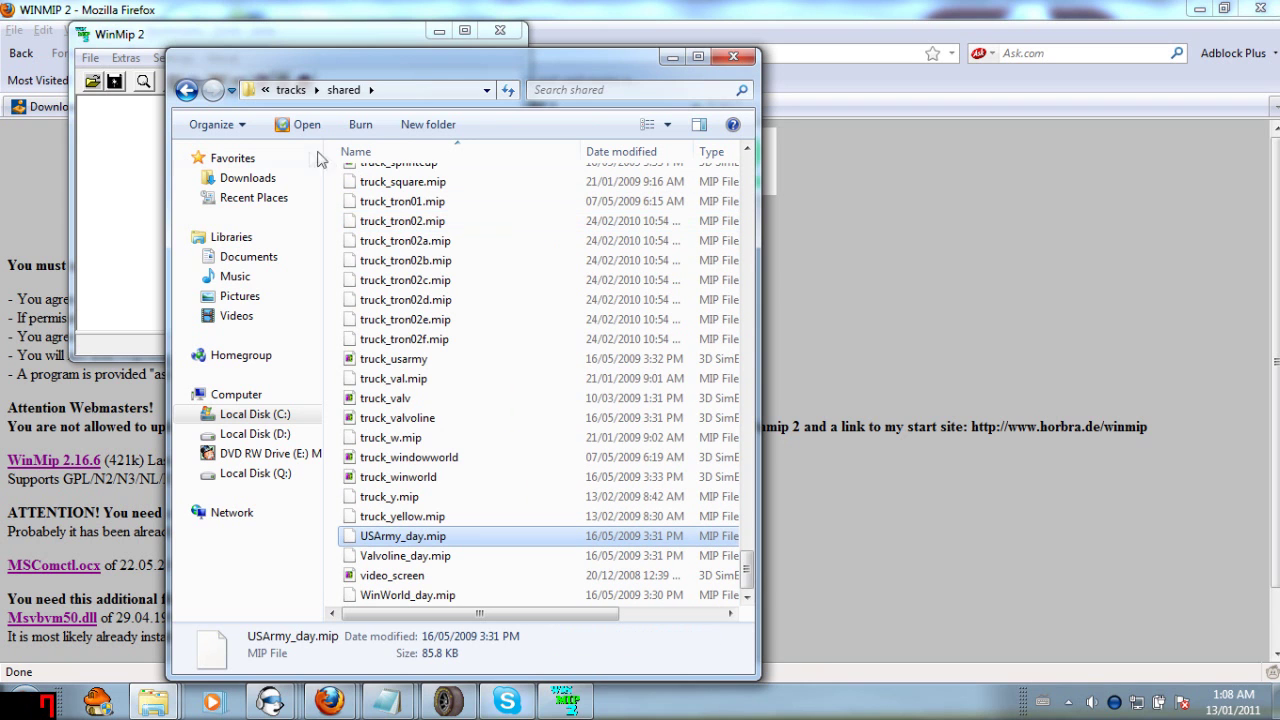
# Return to the game's tracks folder and bring up the open folder window previews.
pyautogui.click(186, 90)
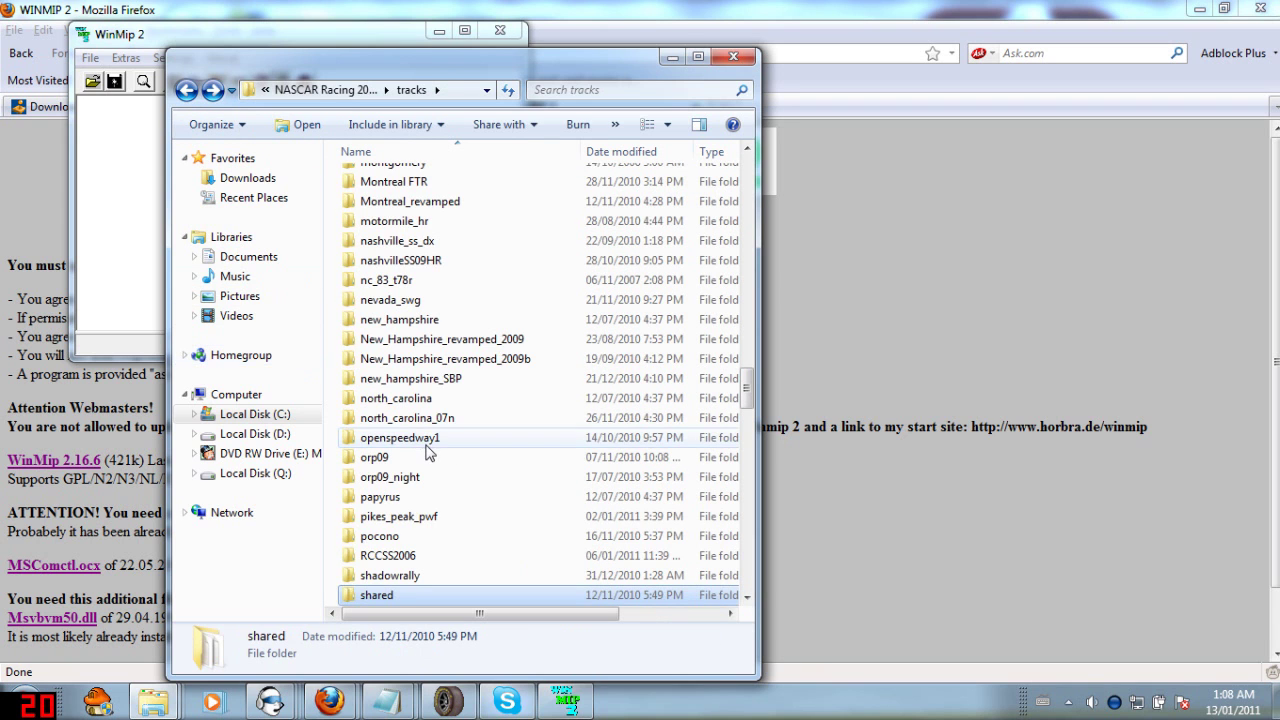
pyautogui.scroll(-1, 430, 455)
pyautogui.scroll(-2, 395, 538)
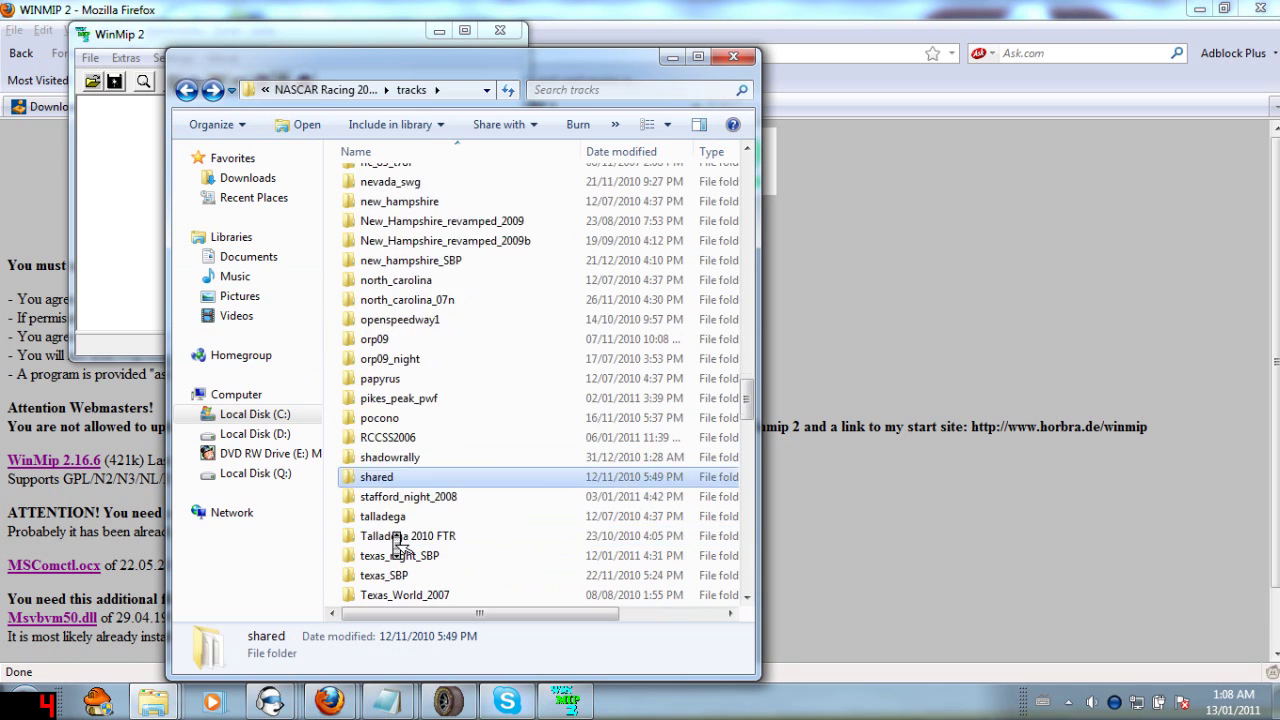
pyautogui.click(153, 702)
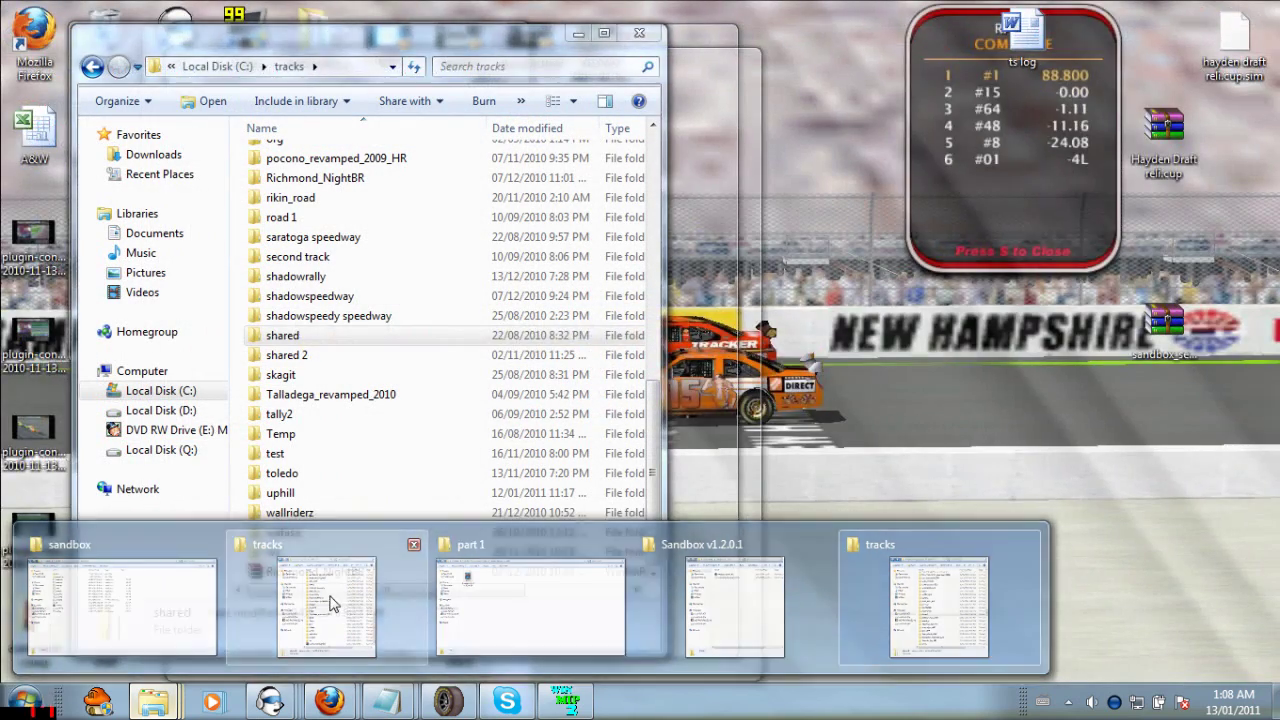
pyautogui.click(330, 605)
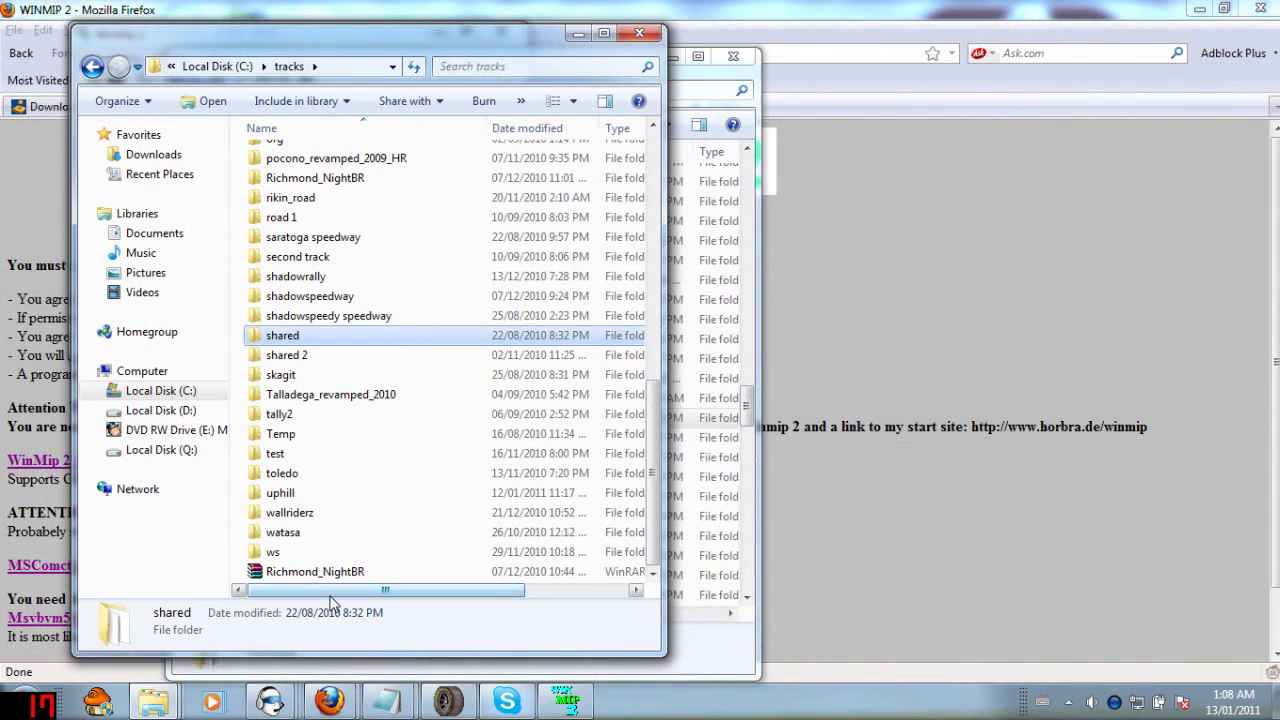
pyautogui.doubleClick(383, 340)
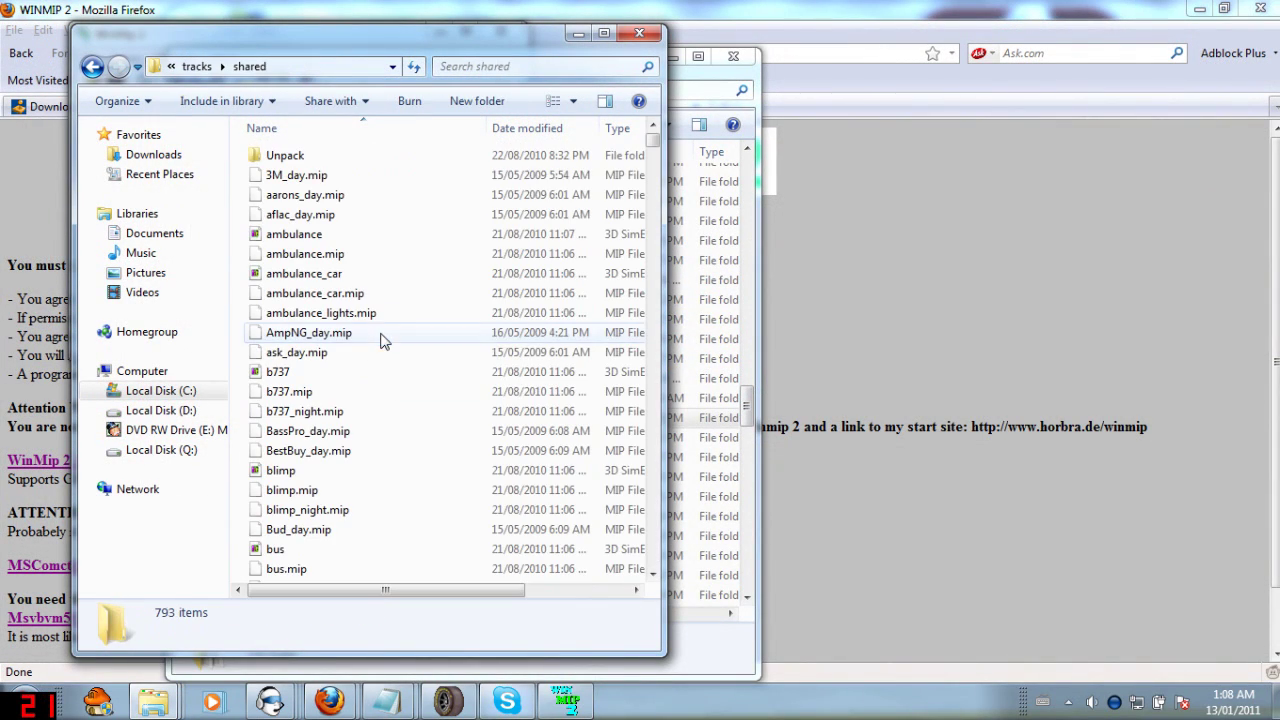
pyautogui.doubleClick(330, 158)
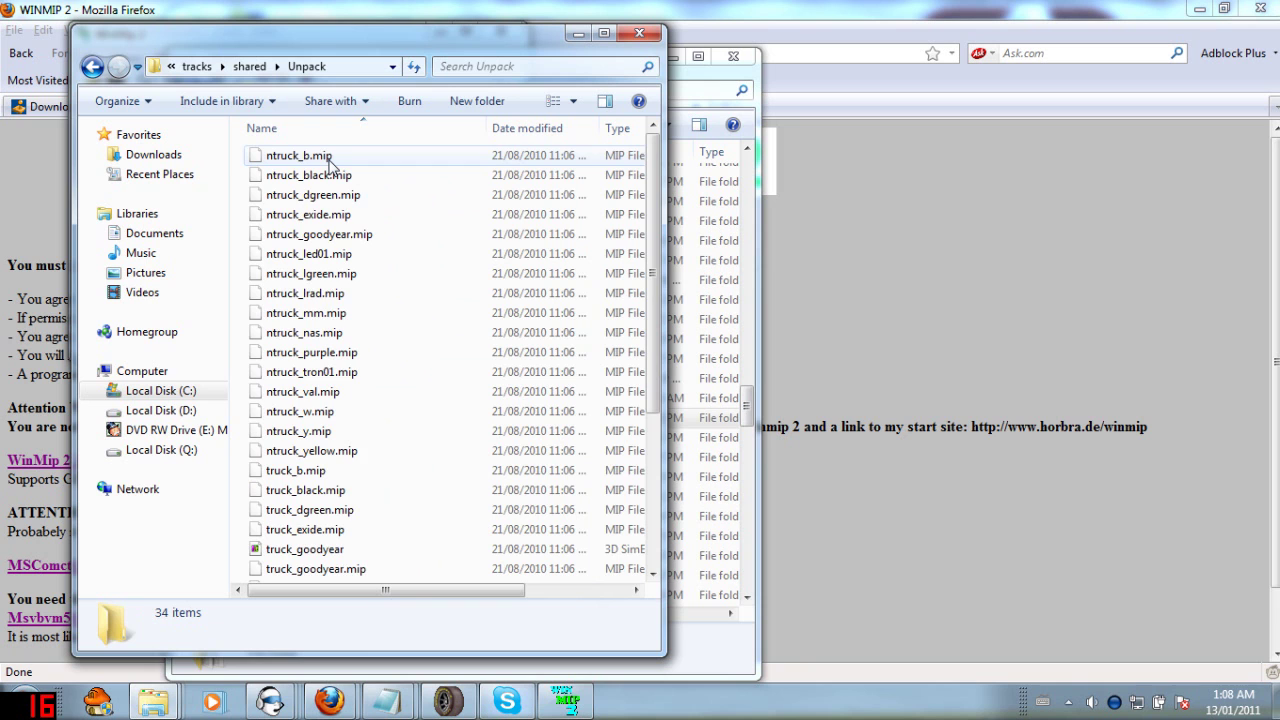
pyautogui.scroll(-4, 330, 165)
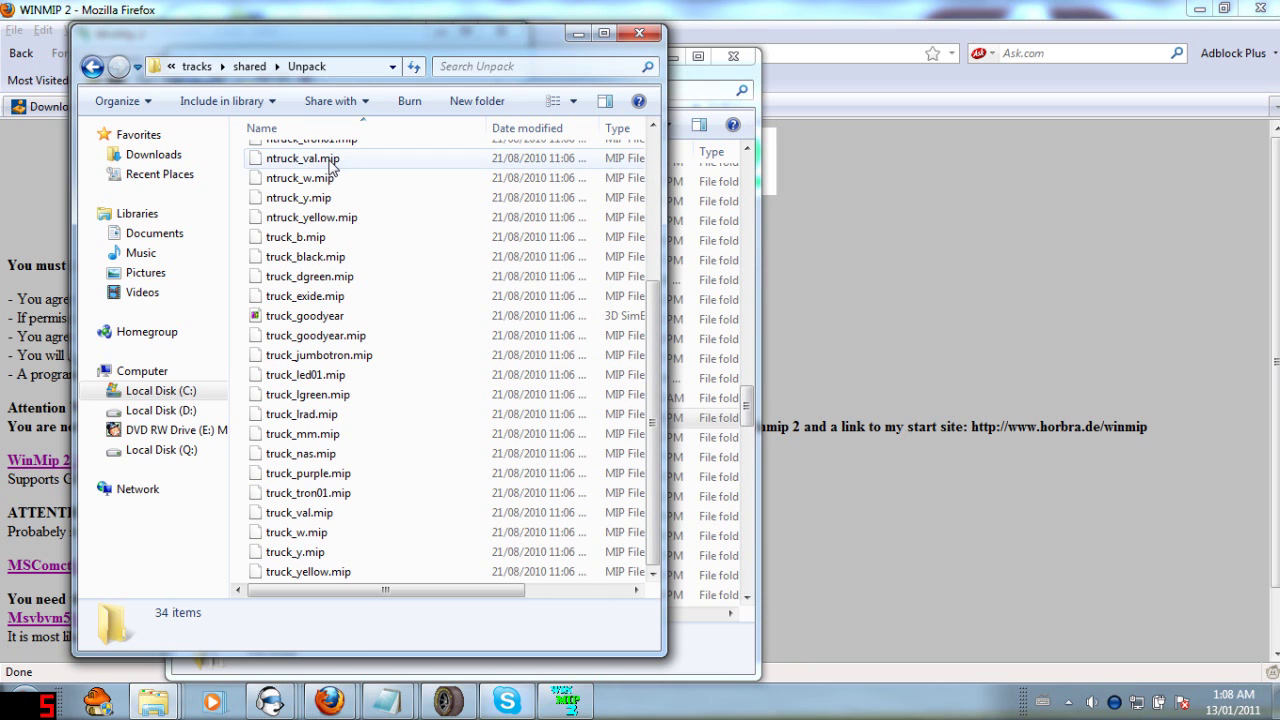
pyautogui.scroll(4, 340, 320)
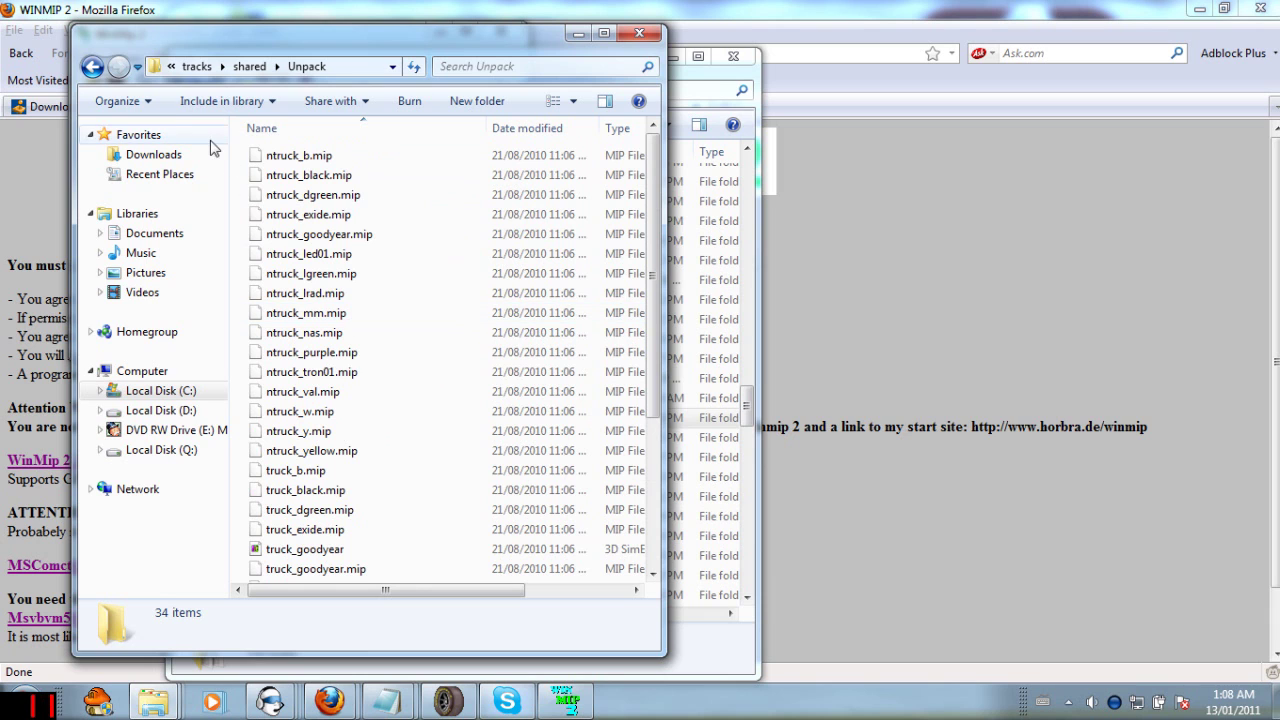
pyautogui.click(91, 67)
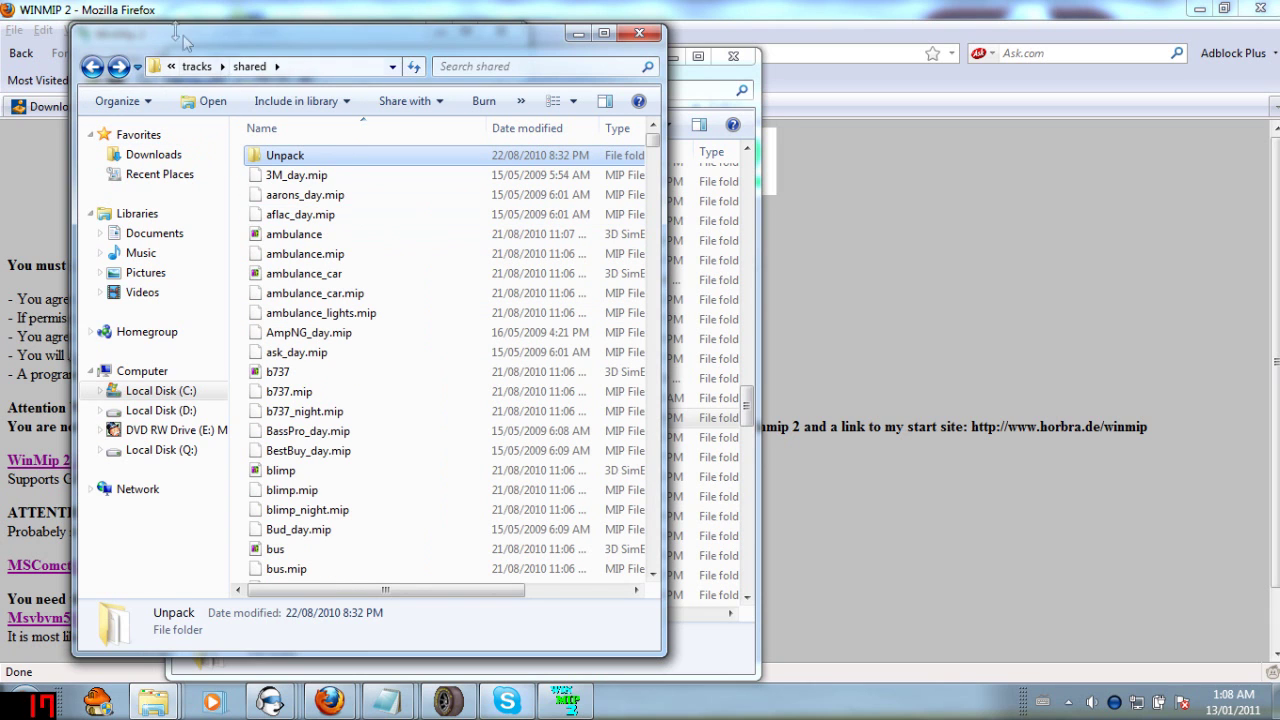
pyautogui.click(91, 67)
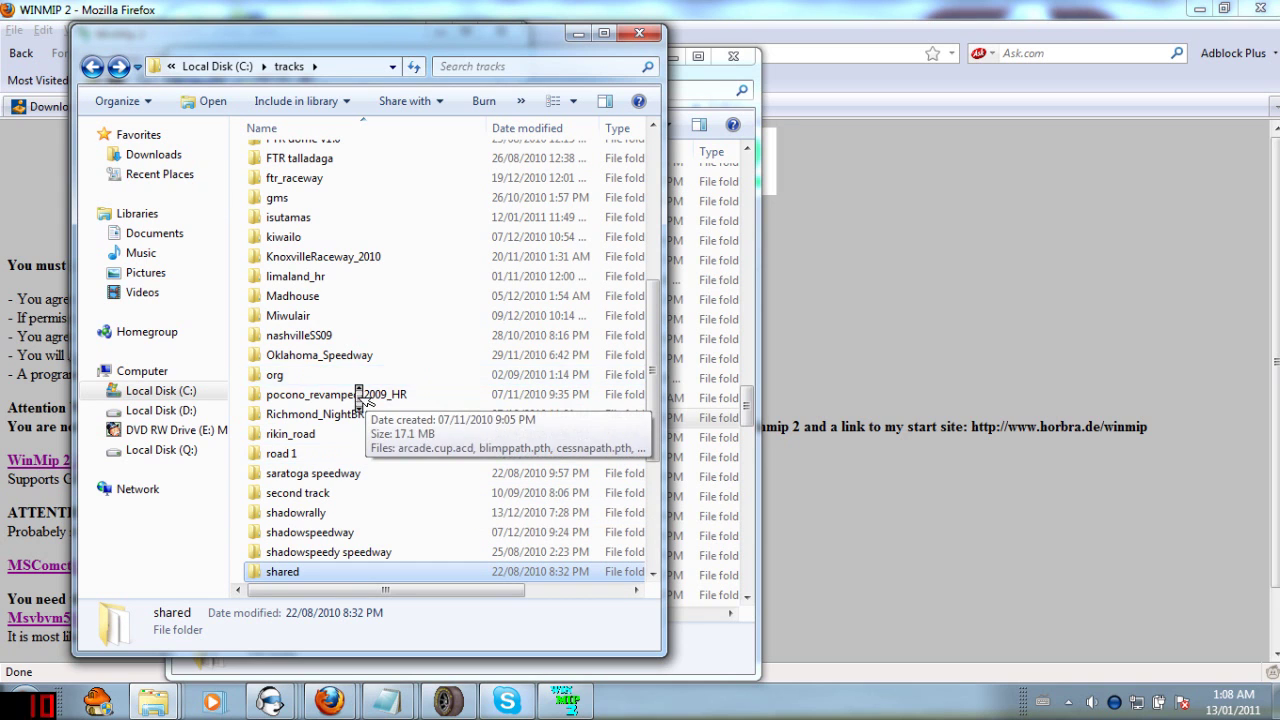
pyautogui.scroll(-2, 360, 395)
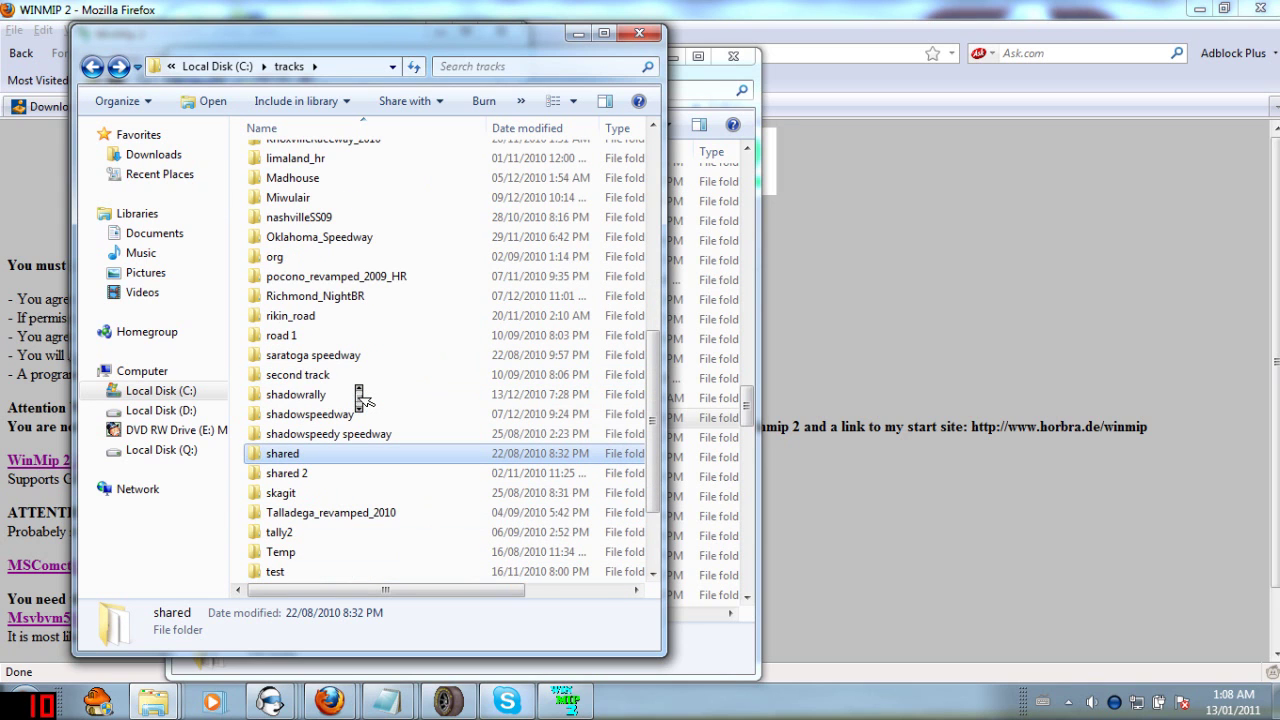
pyautogui.scroll(-2, 338, 515)
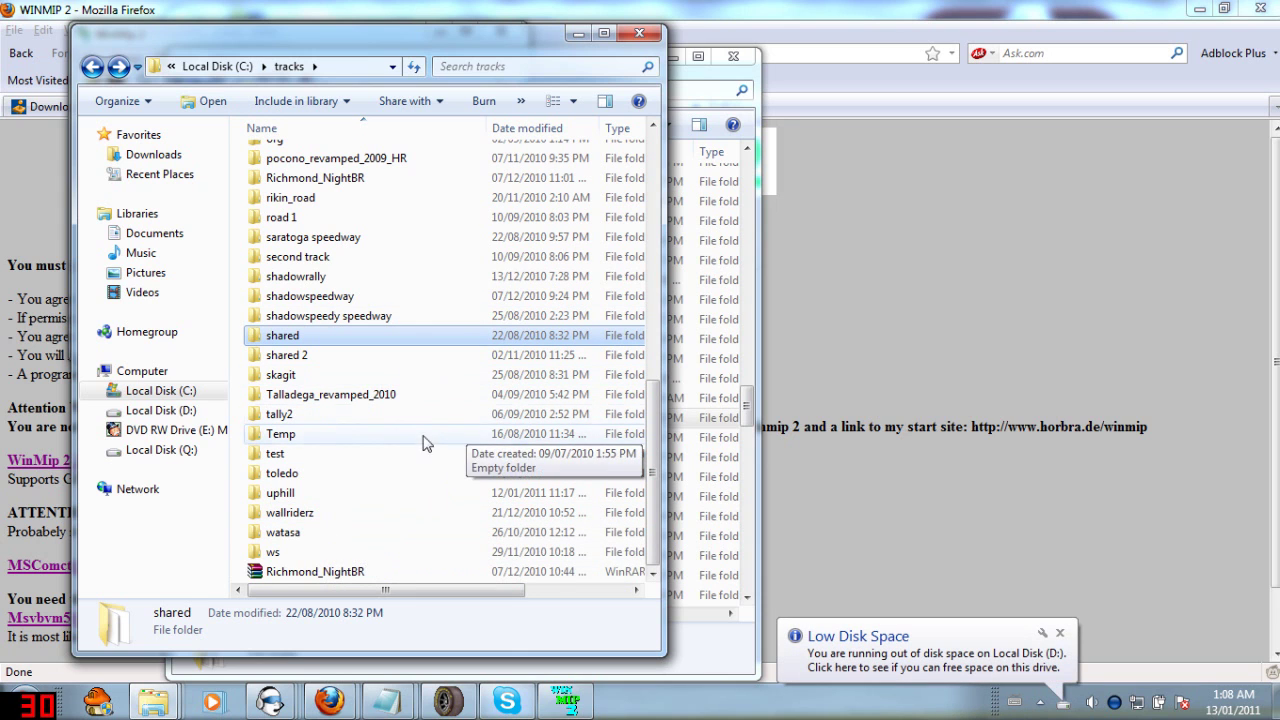
# Maximize the tracks window and create a new folder named youtube in it.
pyautogui.click(605, 33)
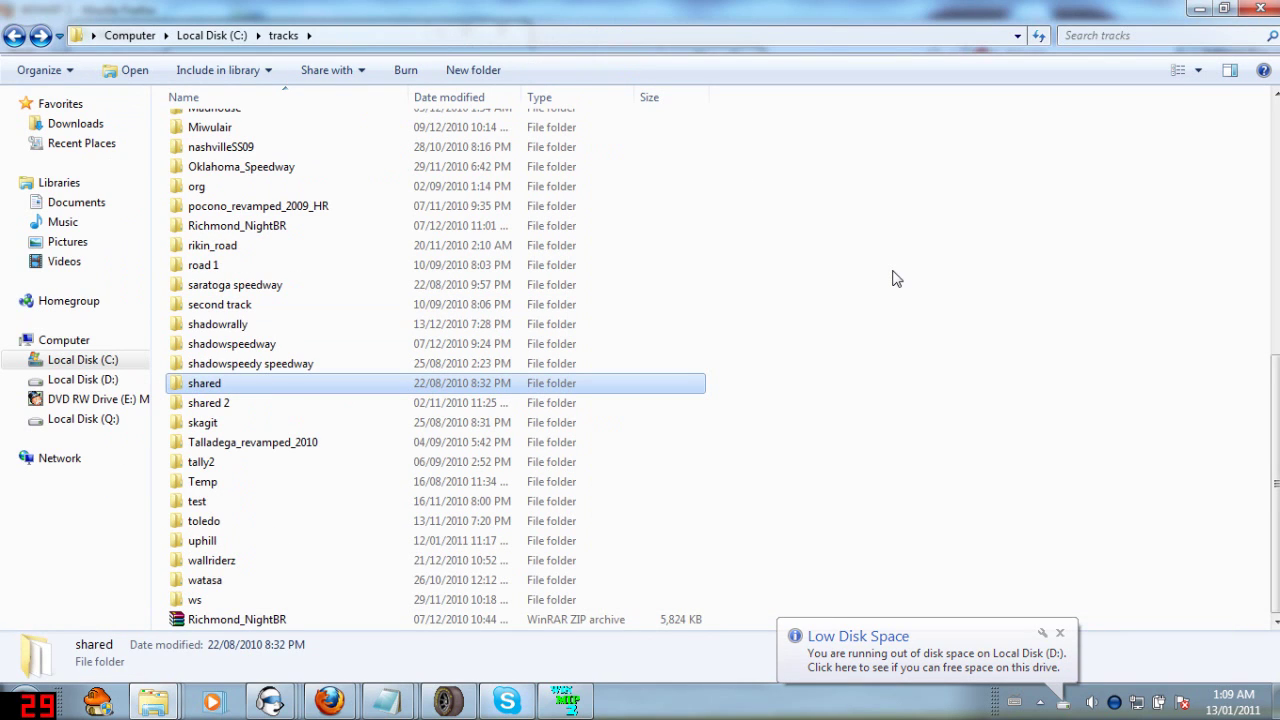
pyautogui.rightClick(895, 276)
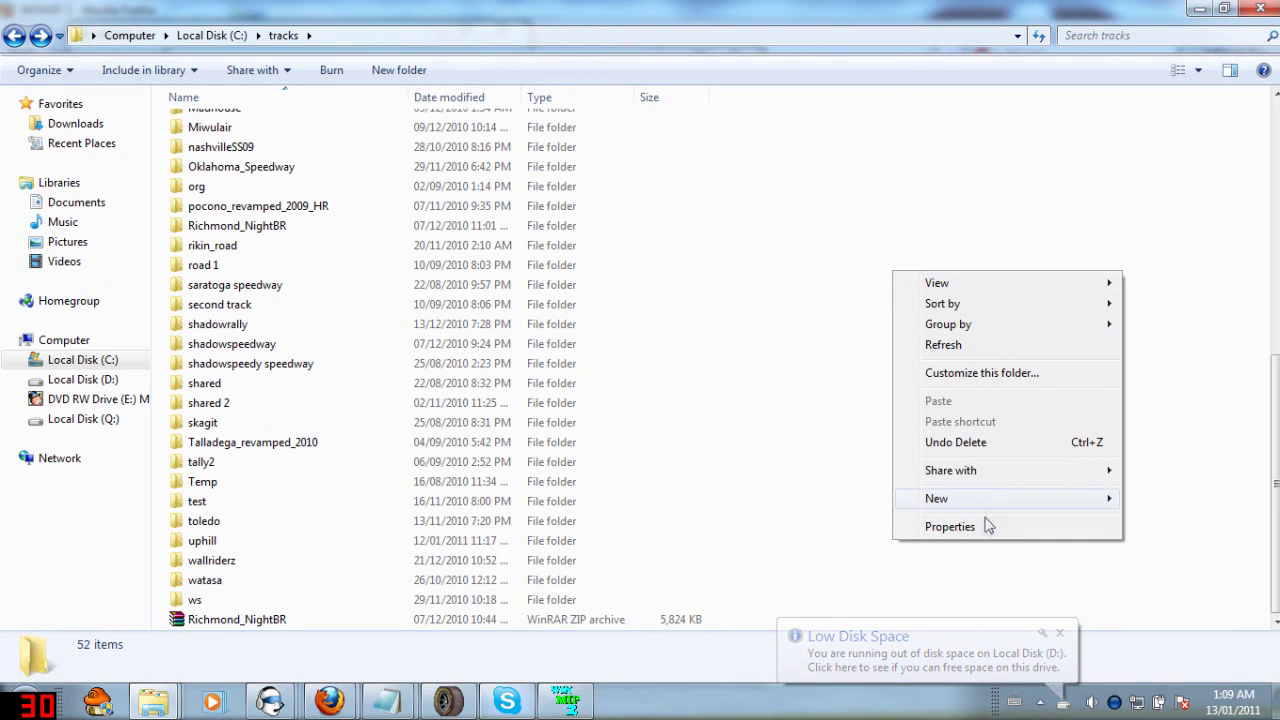
pyautogui.moveTo(979, 500)
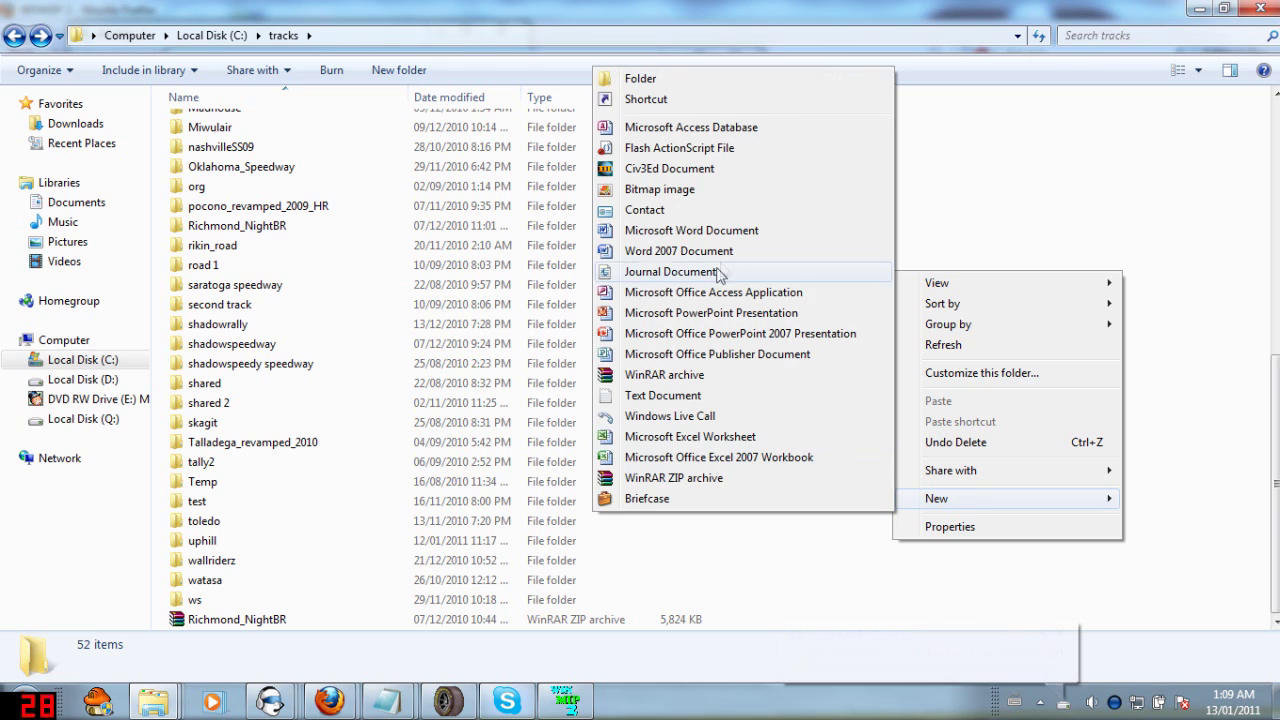
pyautogui.click(725, 84)
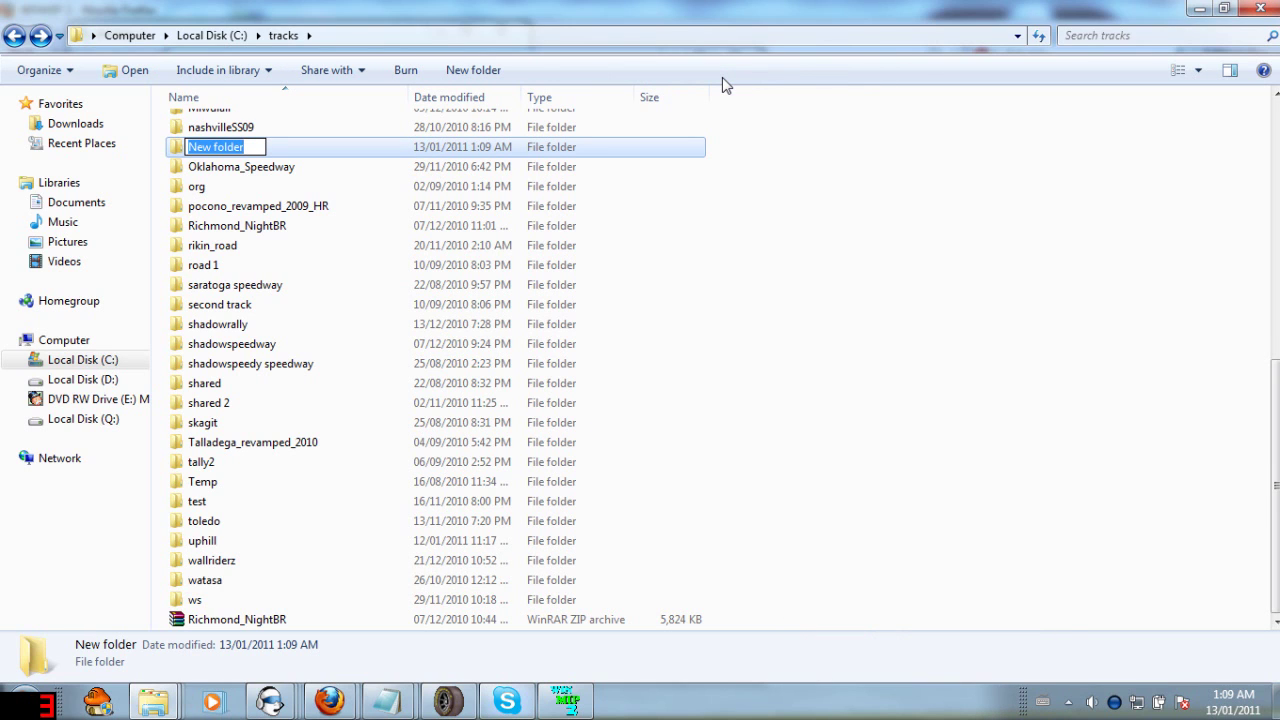
pyautogui.write('youtube')
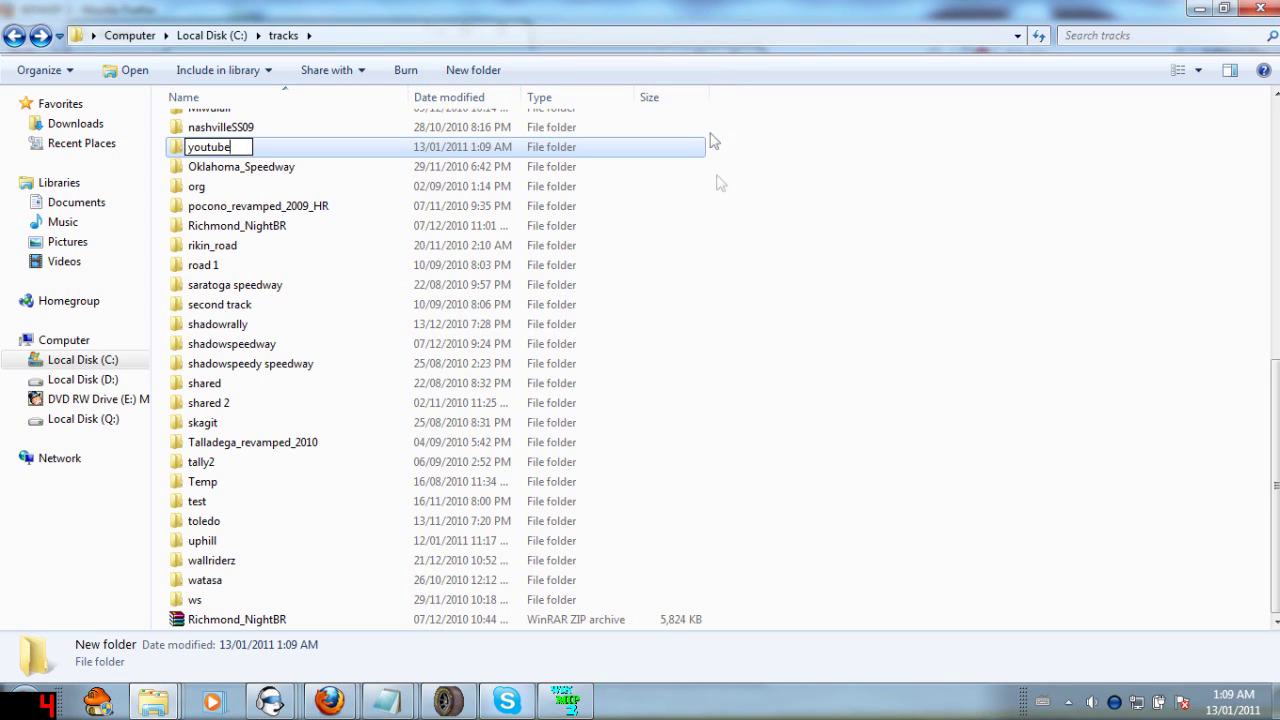
pyautogui.click(726, 257)
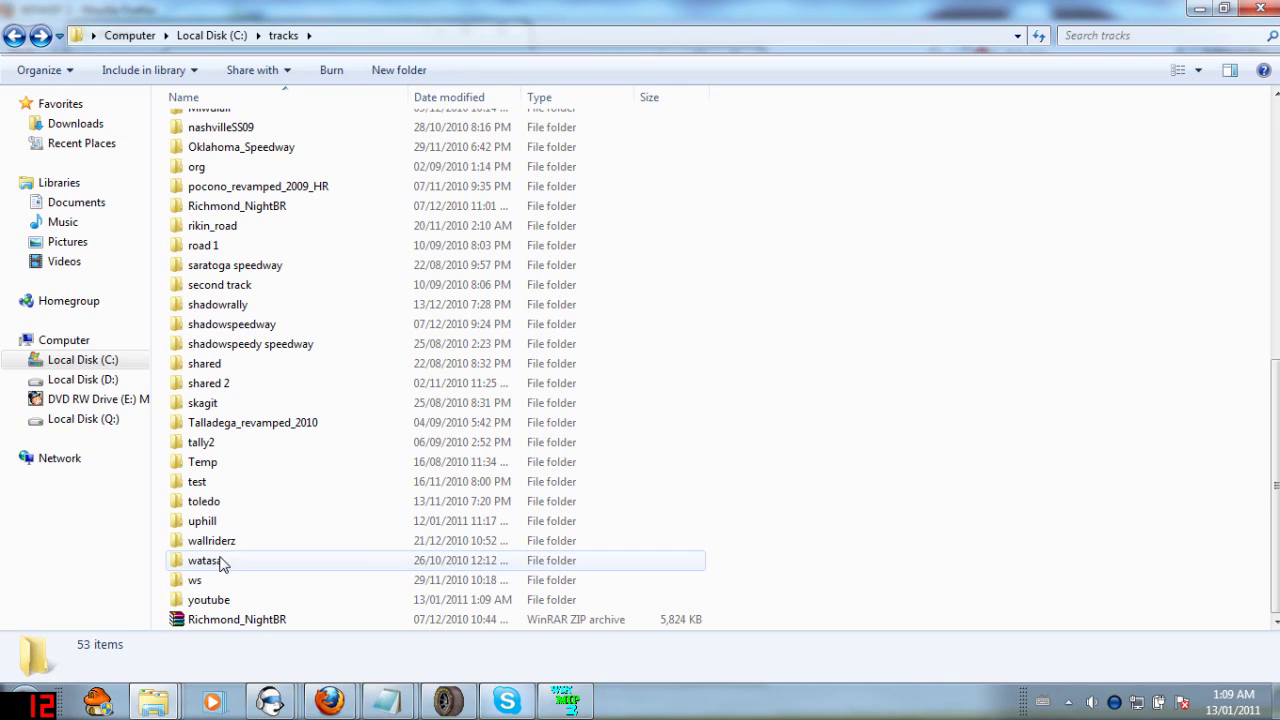
# Inside the youtube folder, create a new folder named trackmat.
pyautogui.click(210, 601)
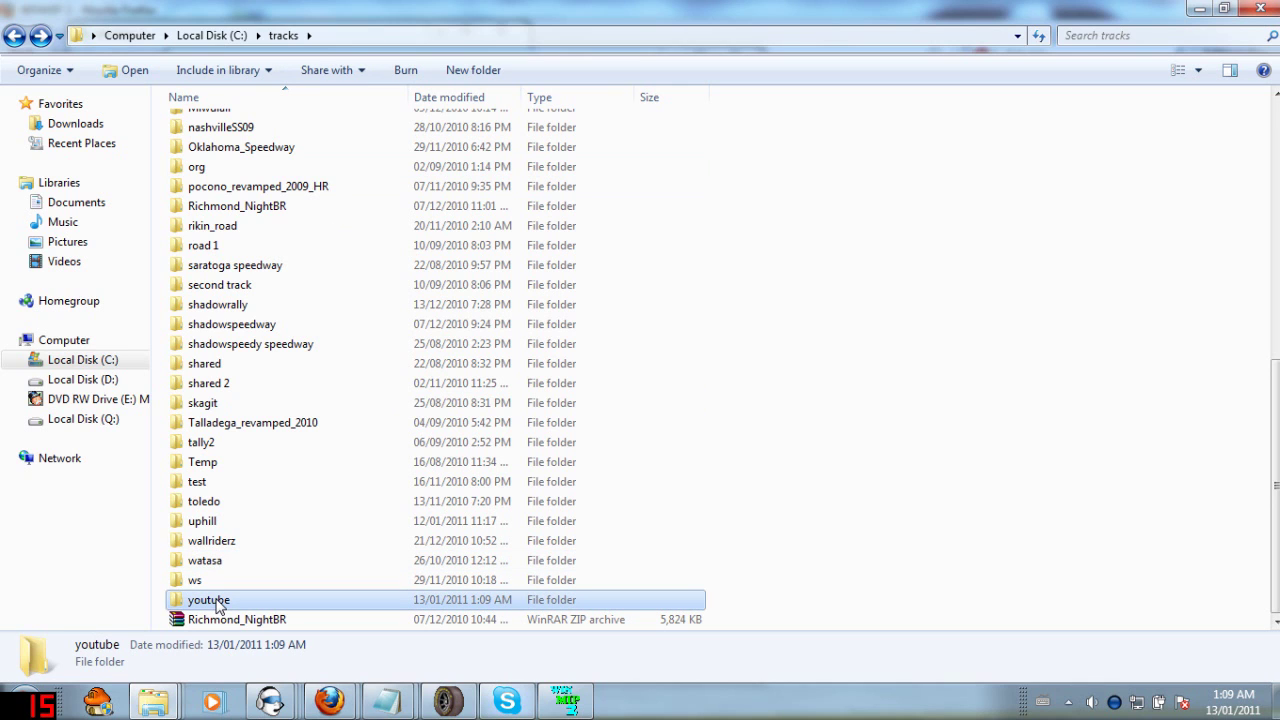
pyautogui.click(217, 600)
pyautogui.doubleClick(179, 604)
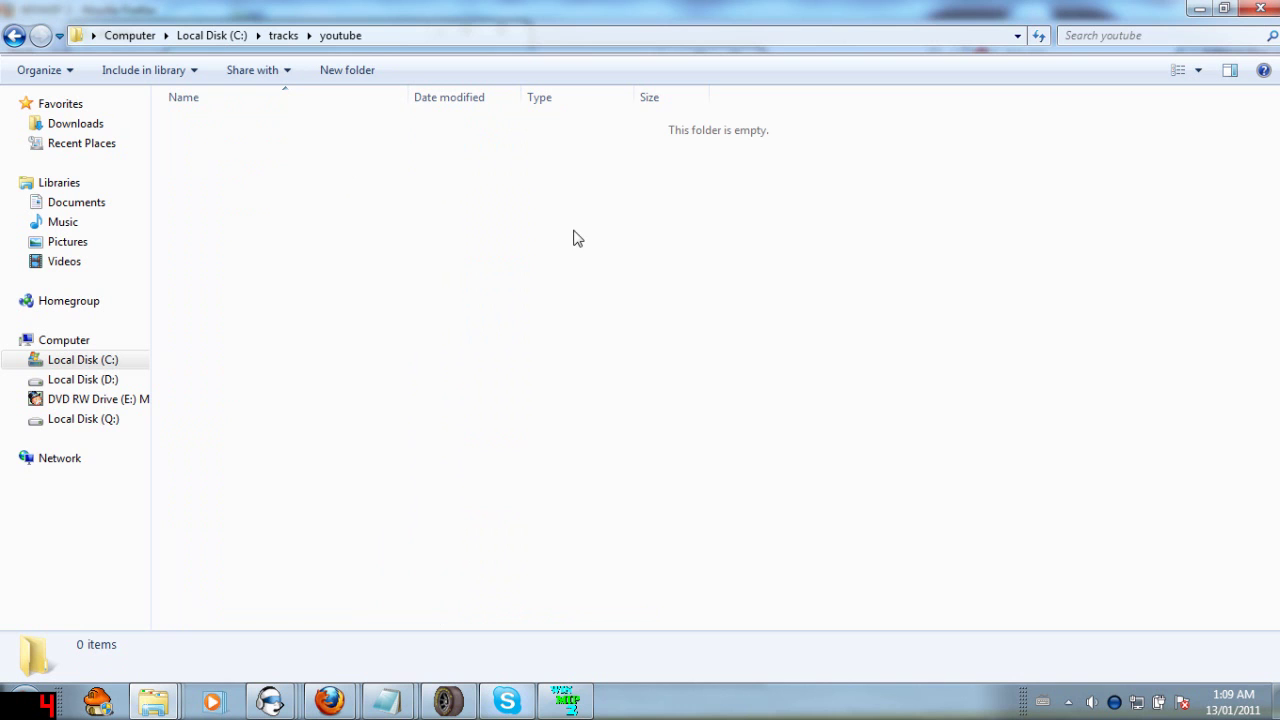
pyautogui.rightClick(435, 220)
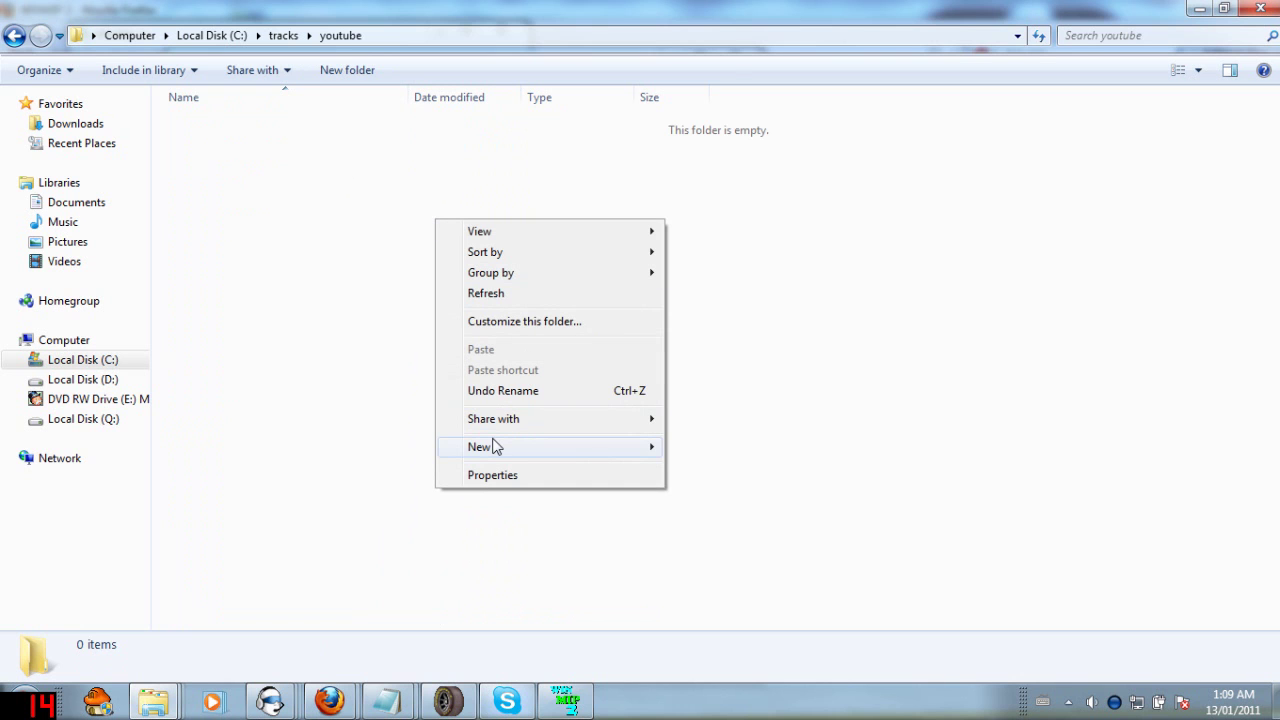
pyautogui.moveTo(494, 446)
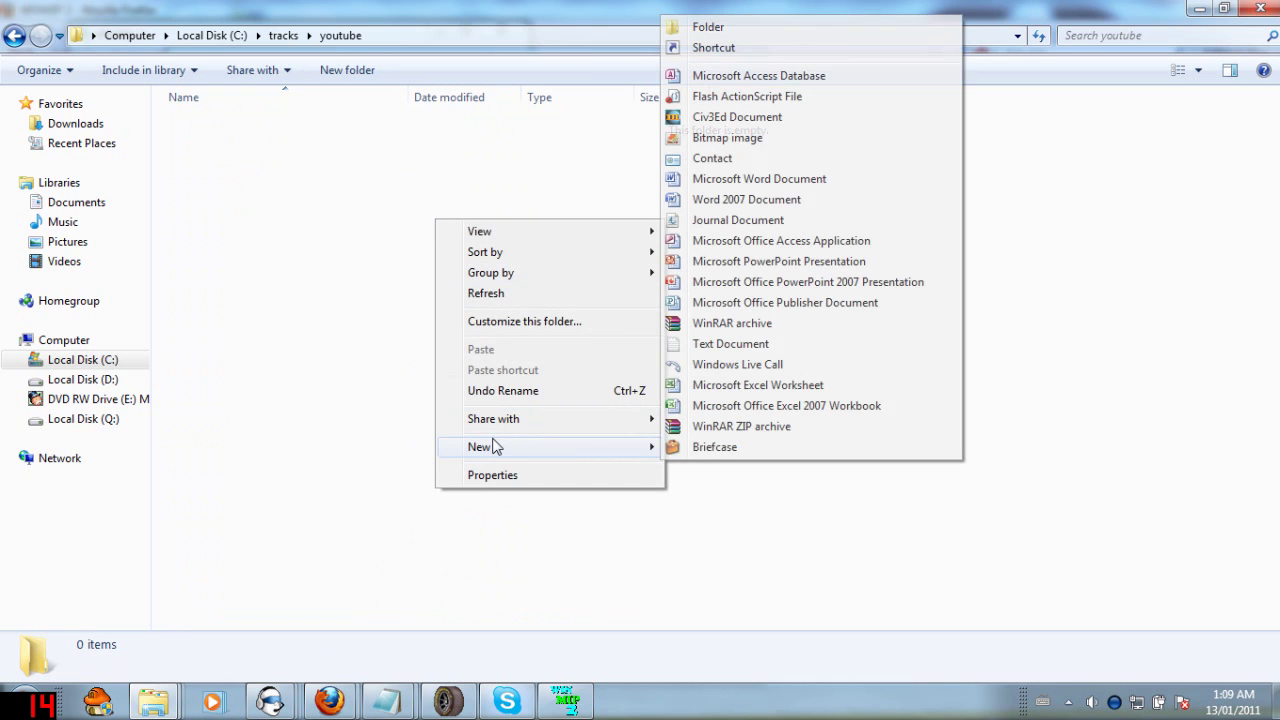
pyautogui.click(751, 29)
pyautogui.write('t')
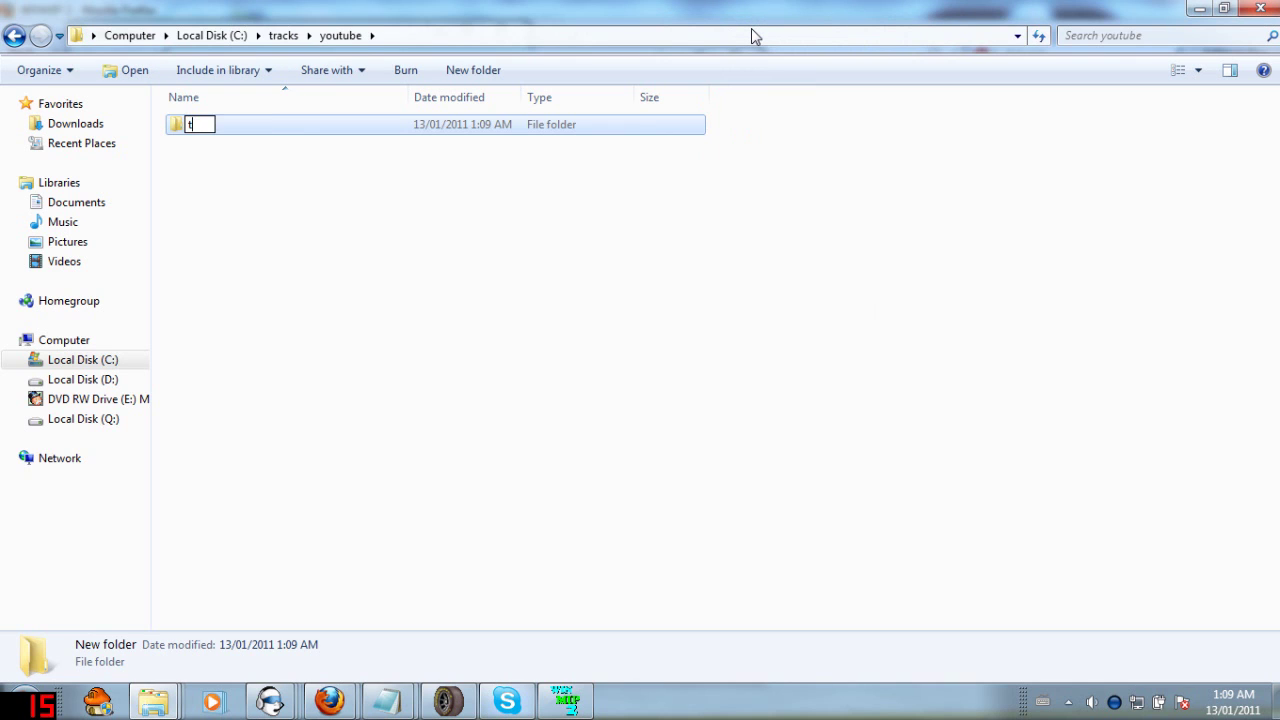
pyautogui.write('rackmat')
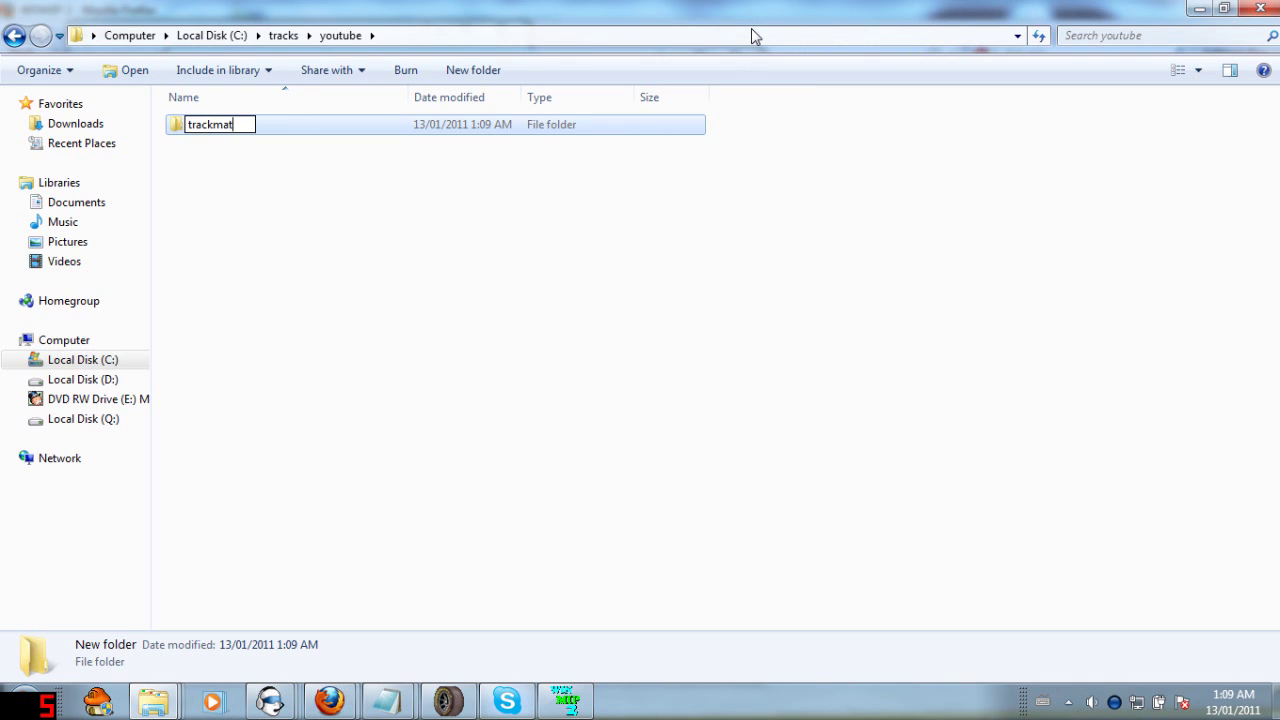
pyautogui.click(508, 329)
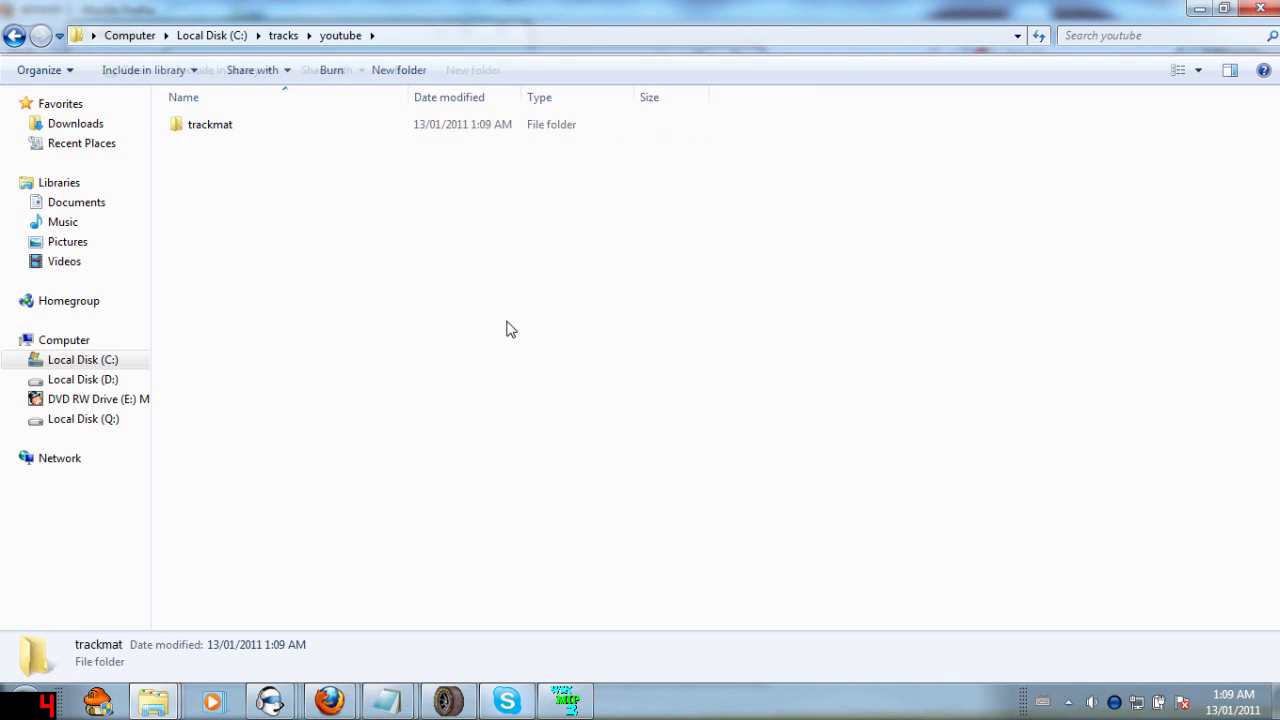
# Look inside the ws track folder for reference, then open youtube > trackmat.
pyautogui.click(14, 36)
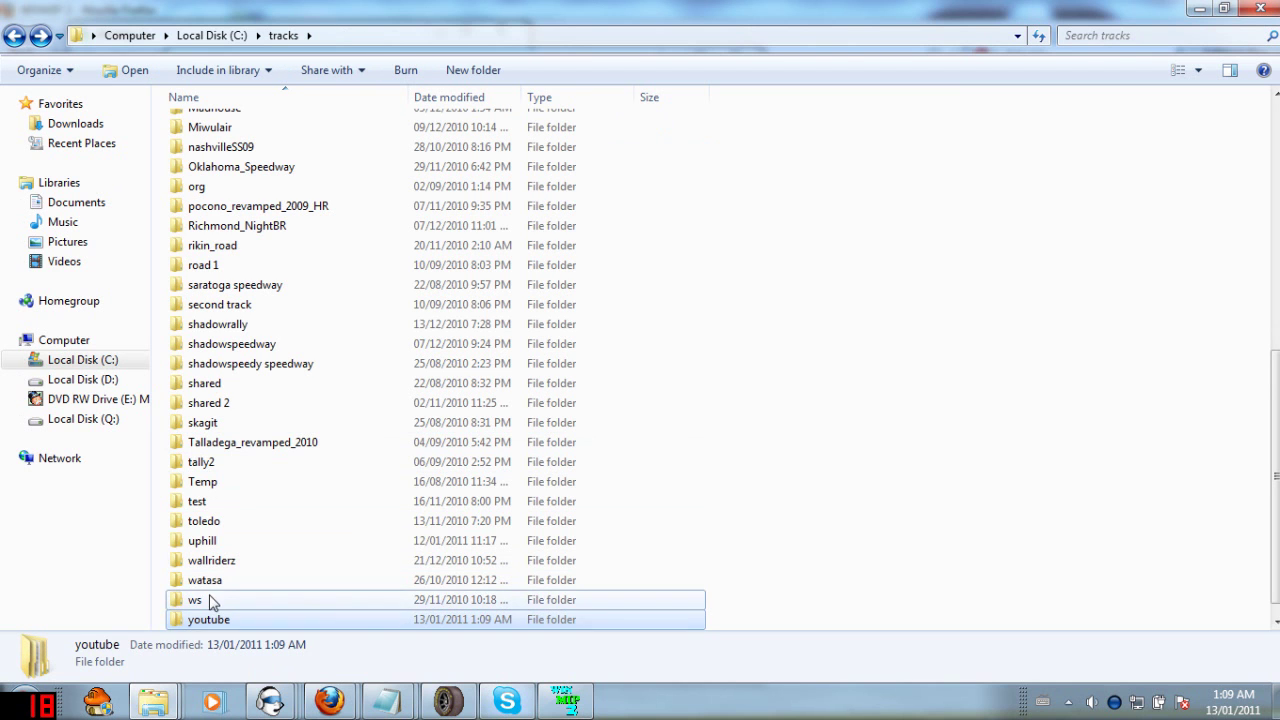
pyautogui.click(211, 601)
pyautogui.doubleClick(211, 600)
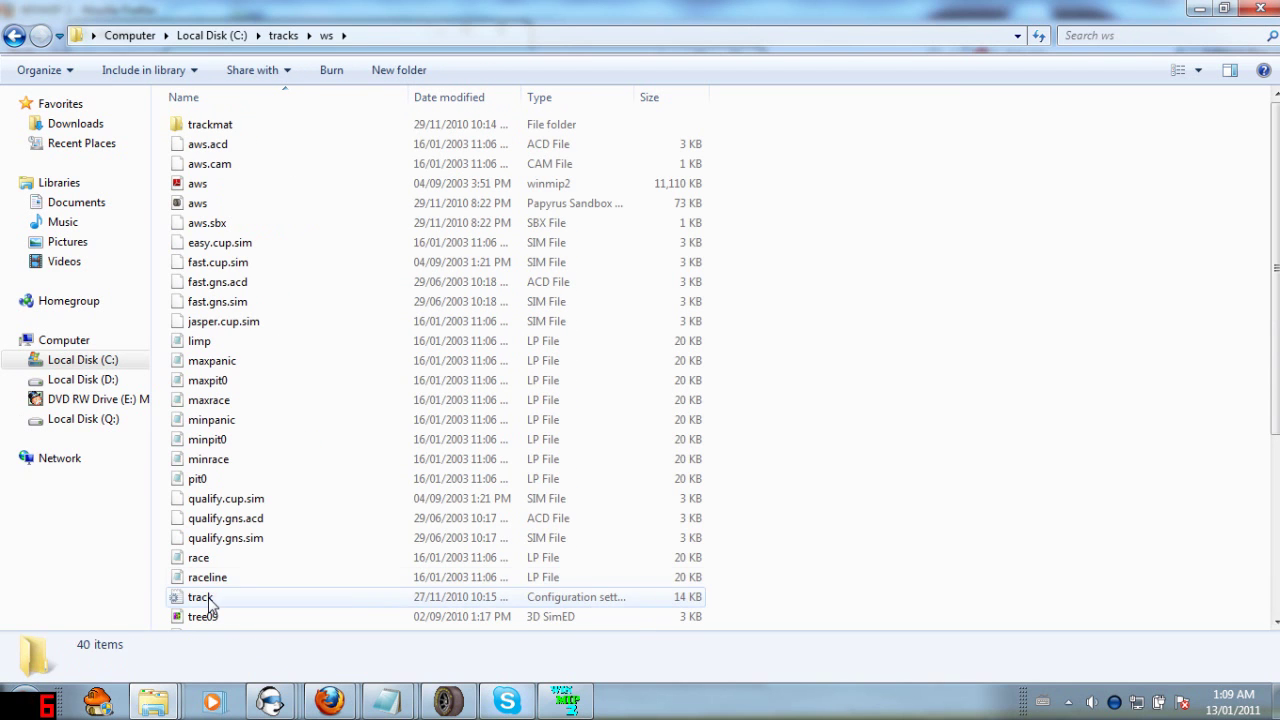
pyautogui.click(14, 36)
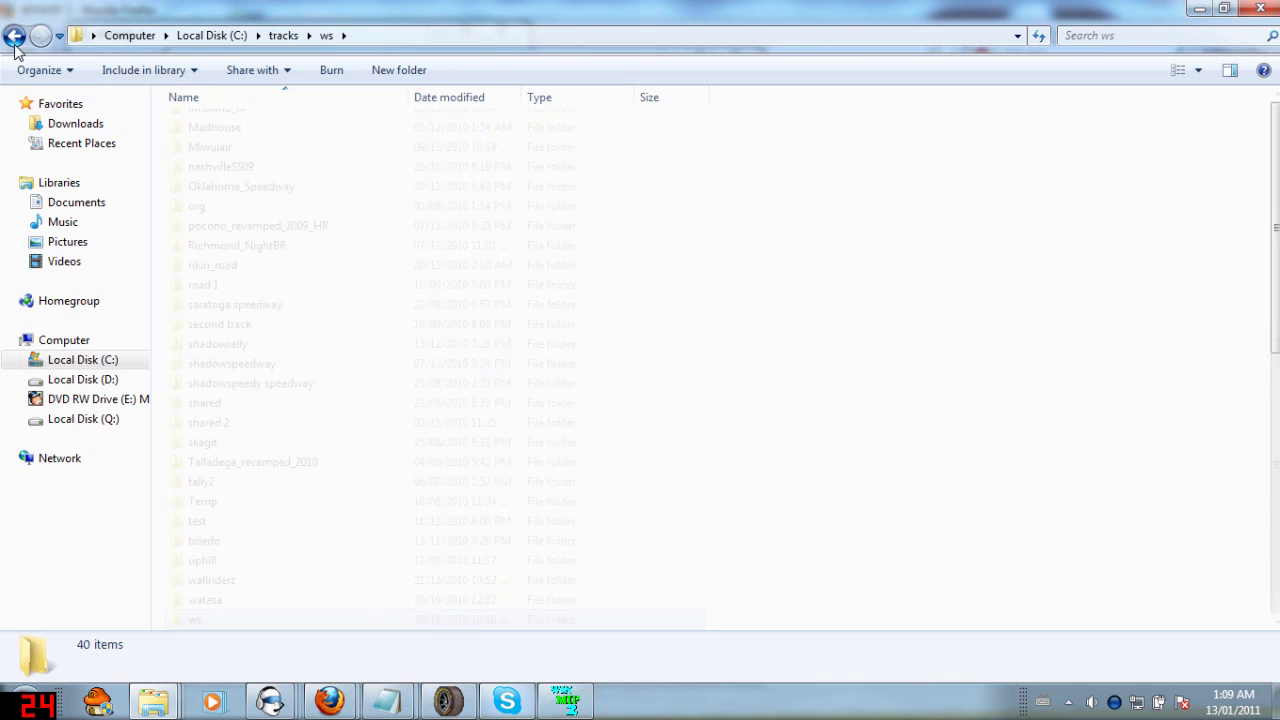
pyautogui.scroll(-1, 250, 616)
pyautogui.click(237, 602)
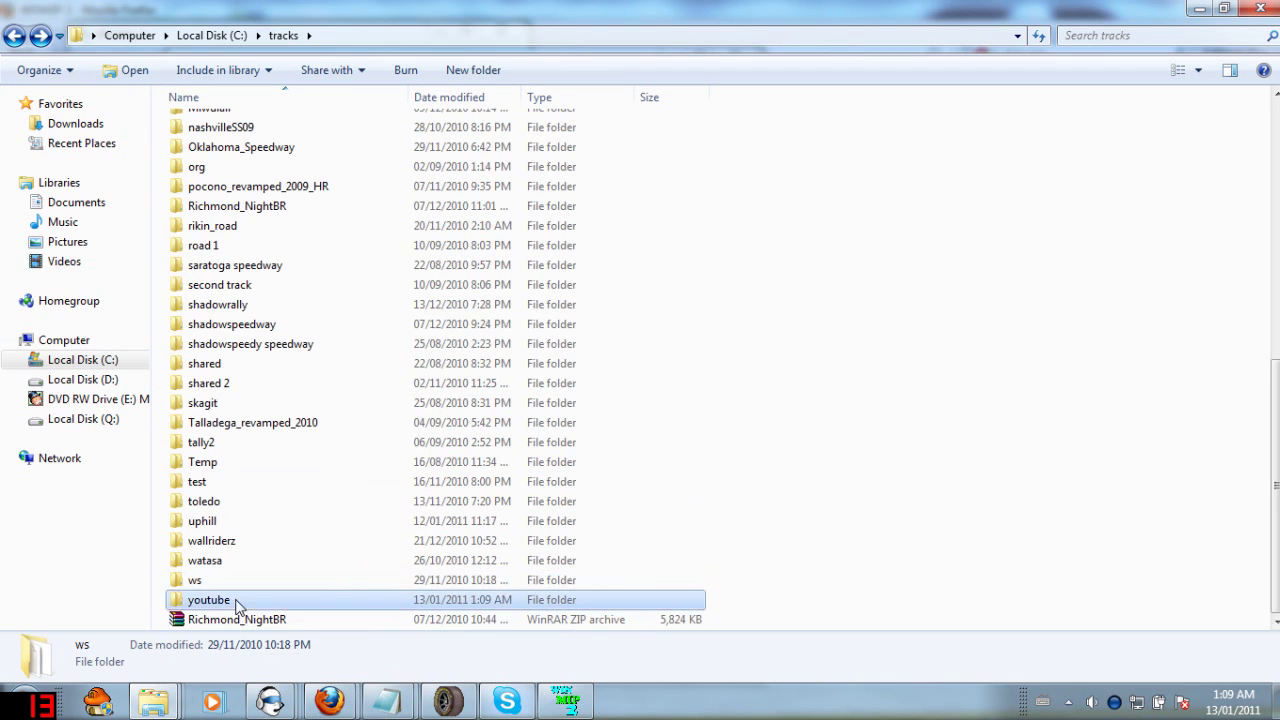
pyautogui.doubleClick(237, 600)
pyautogui.click(280, 128)
pyautogui.doubleClick(280, 128)
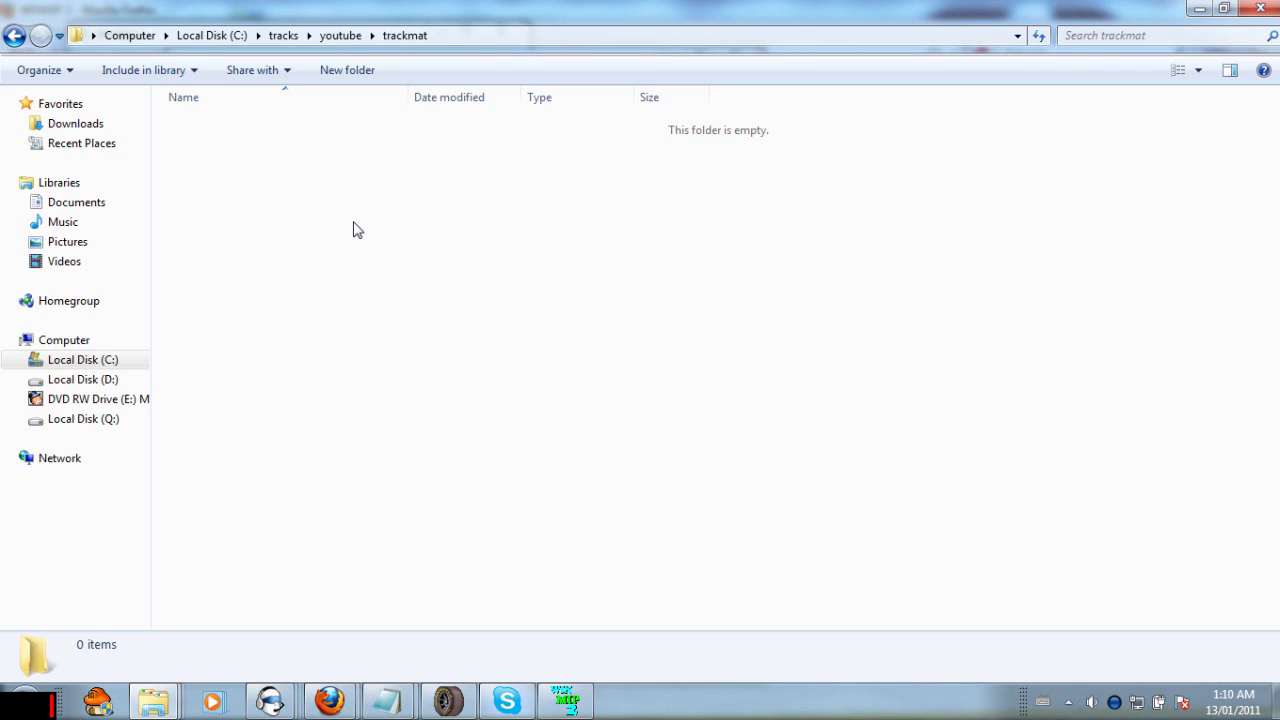
# Go back up to the youtube folder and clear the selection.
pyautogui.click(14, 36)
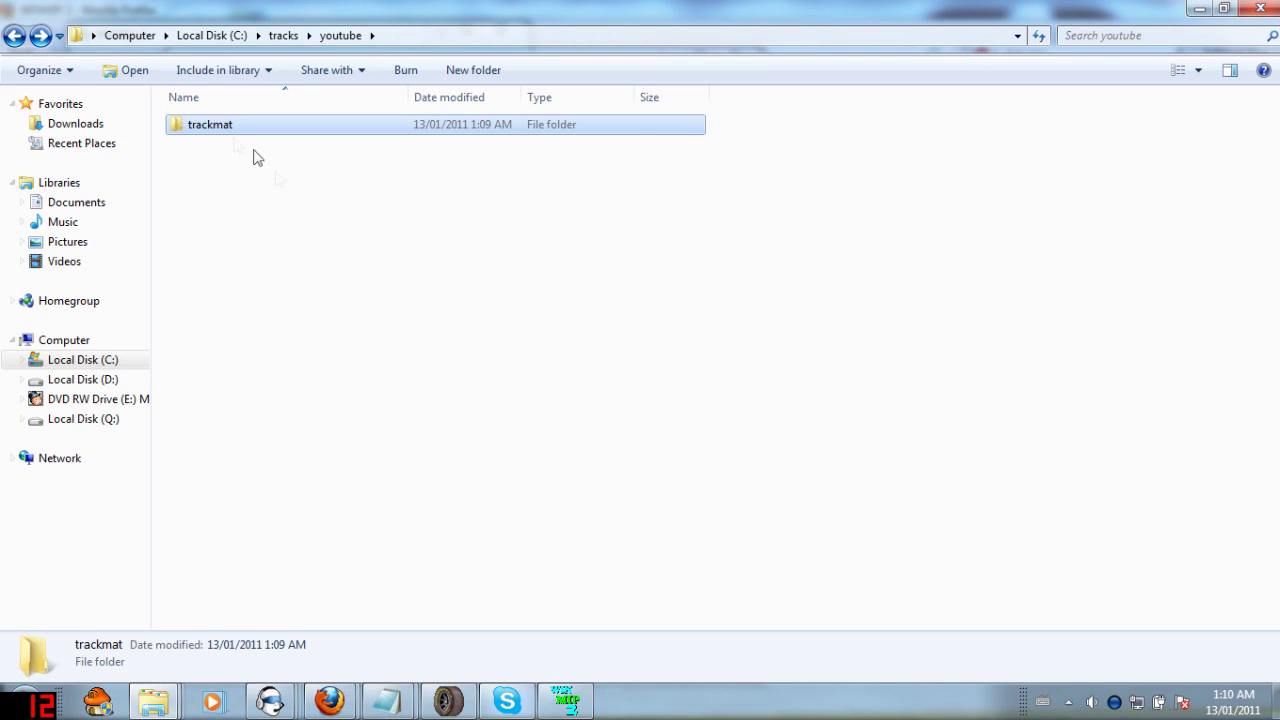
pyautogui.click(297, 233)
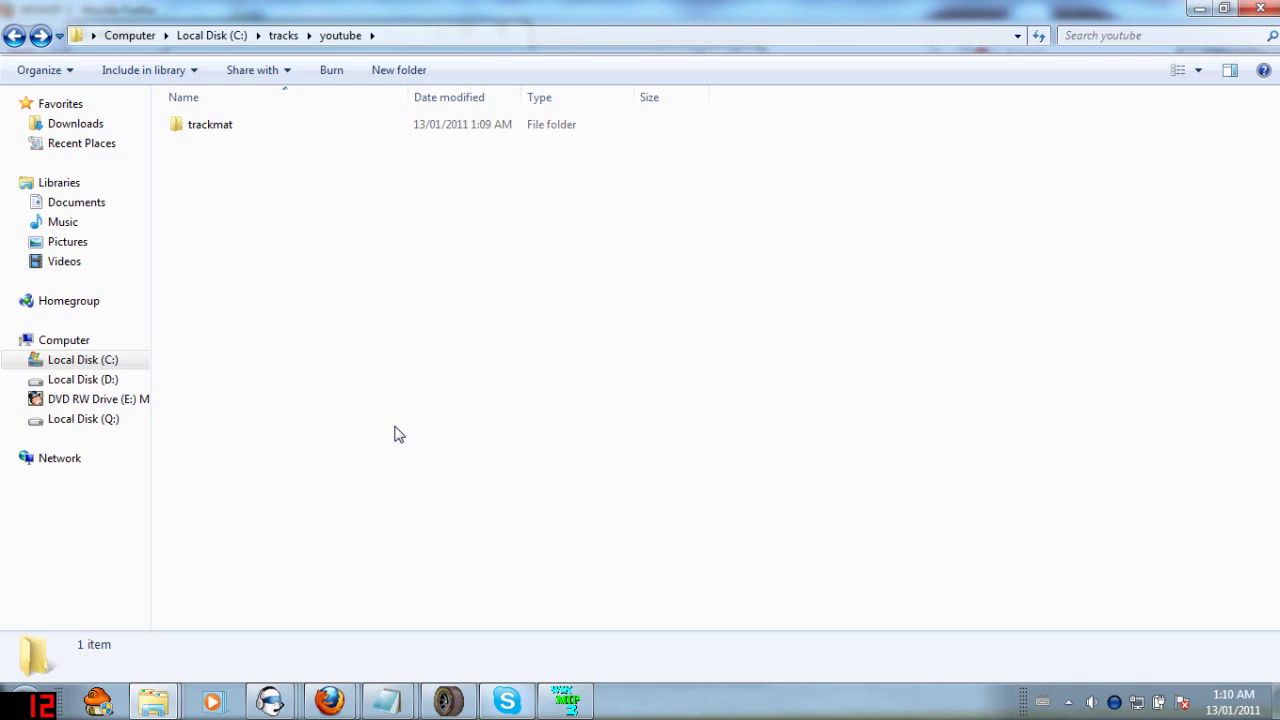
# Switch through the taskbar Explorer windows to the C:\Program Files\sandbox folder.
pyautogui.moveTo(153, 700)
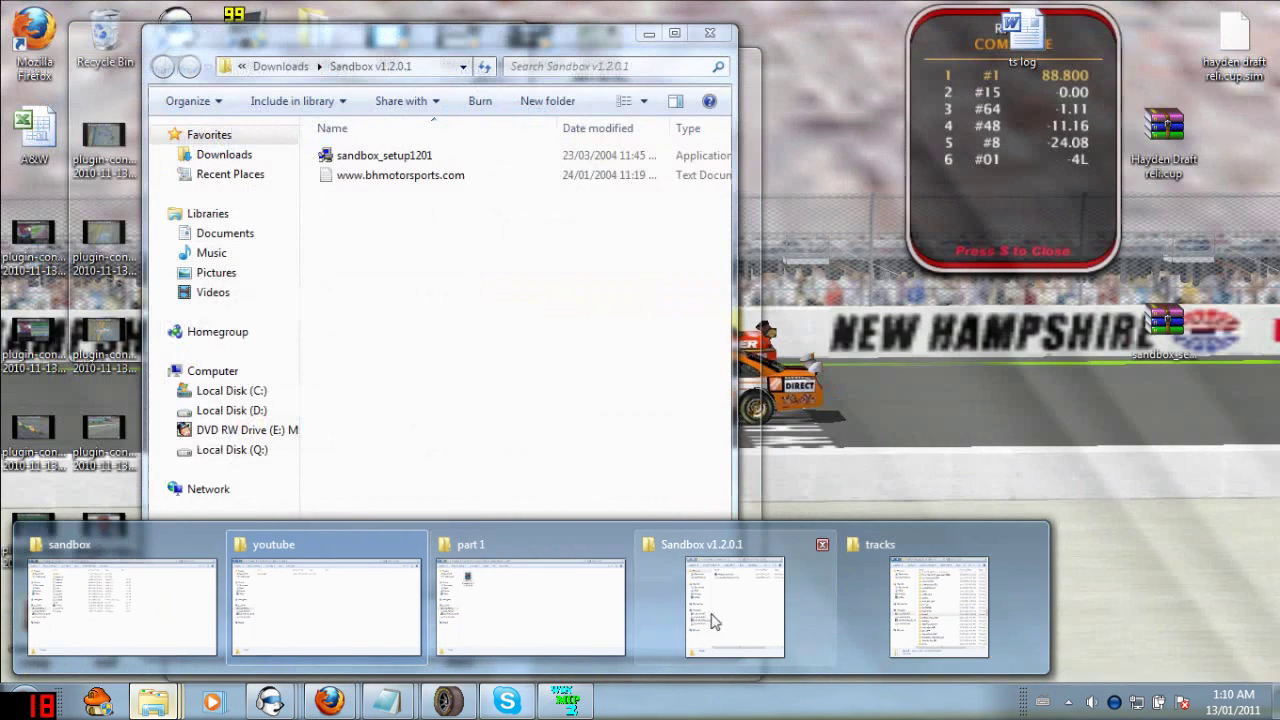
pyautogui.click(714, 620)
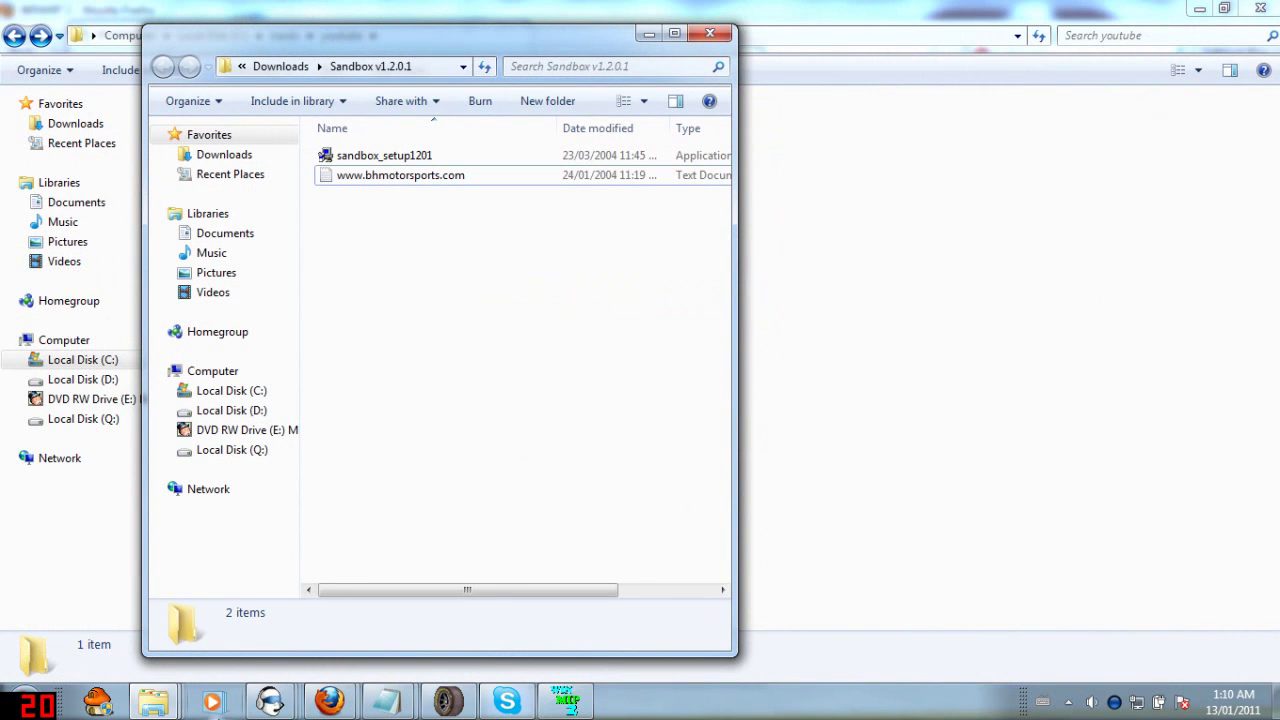
pyautogui.click(177, 706)
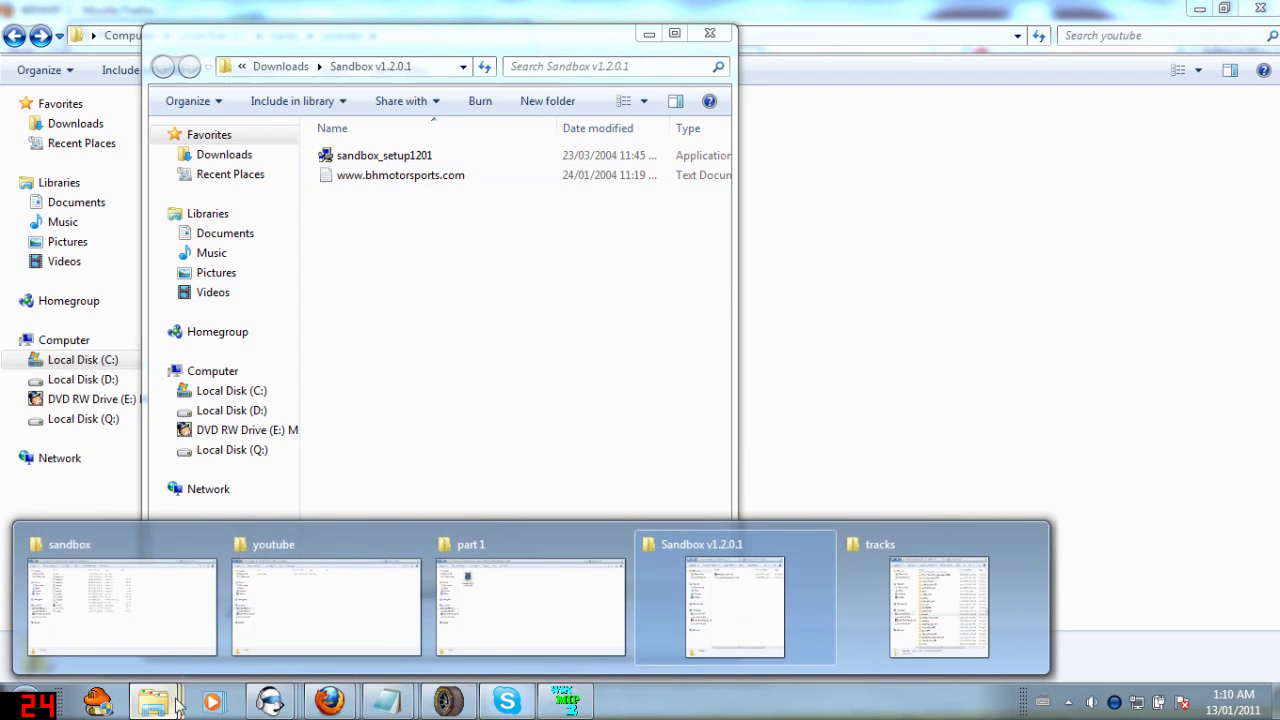
pyautogui.click(163, 617)
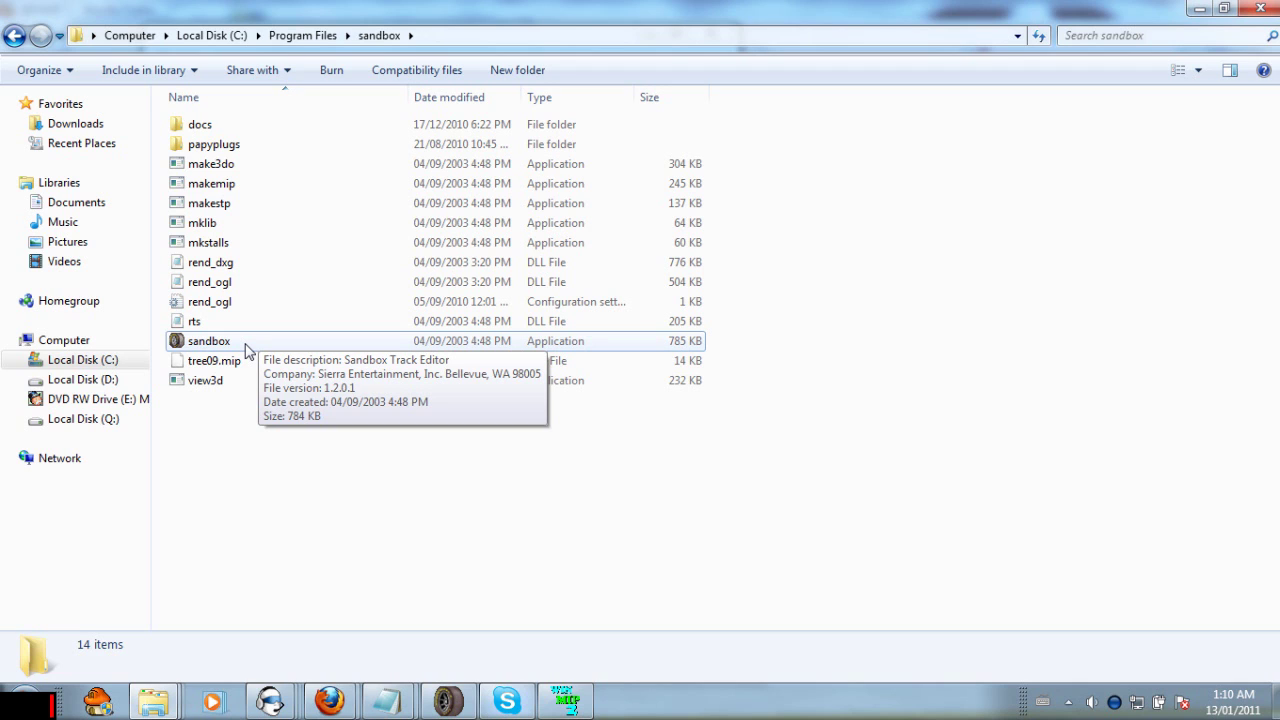
pyautogui.rightClick(248, 350)
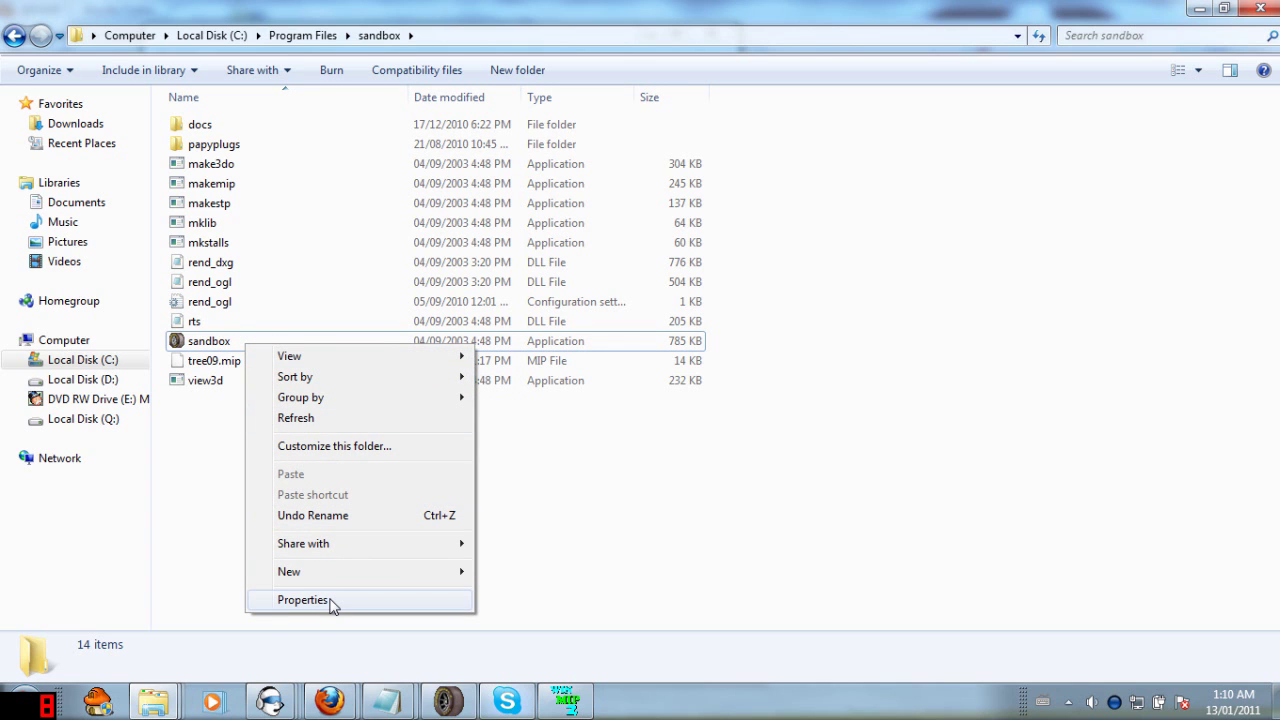
pyautogui.click(333, 603)
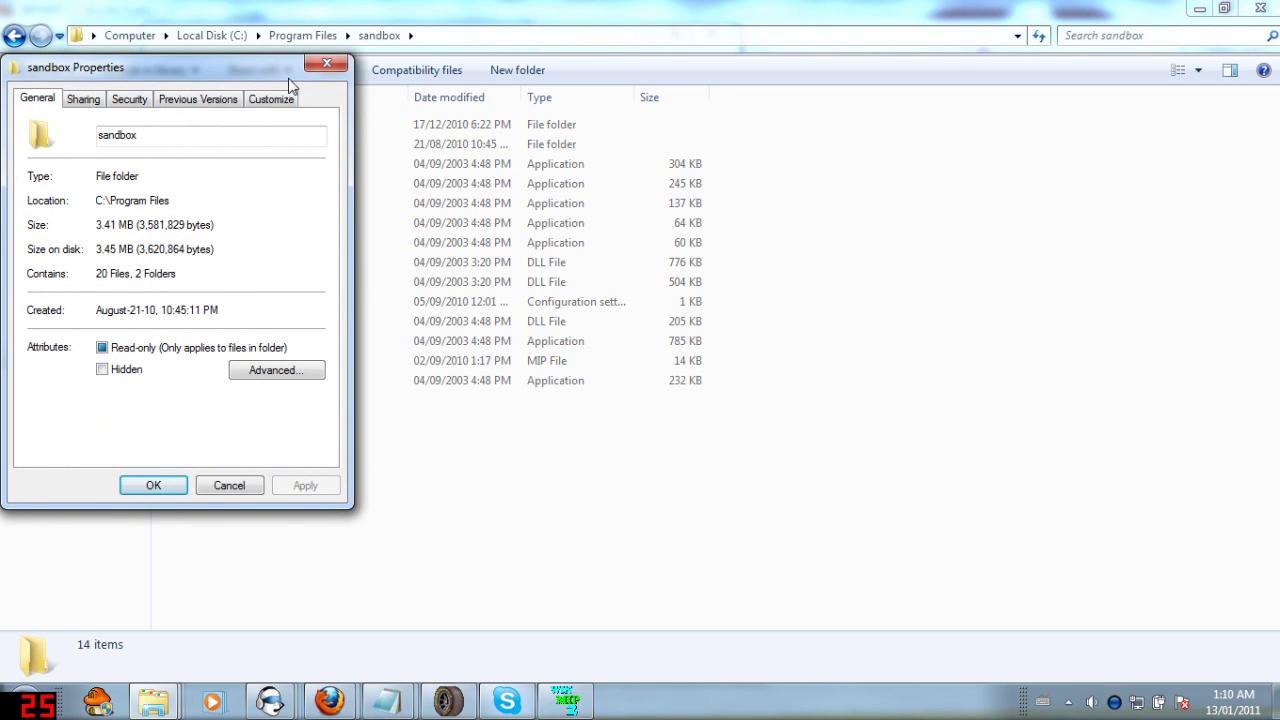
pyautogui.click(83, 100)
pyautogui.click(129, 102)
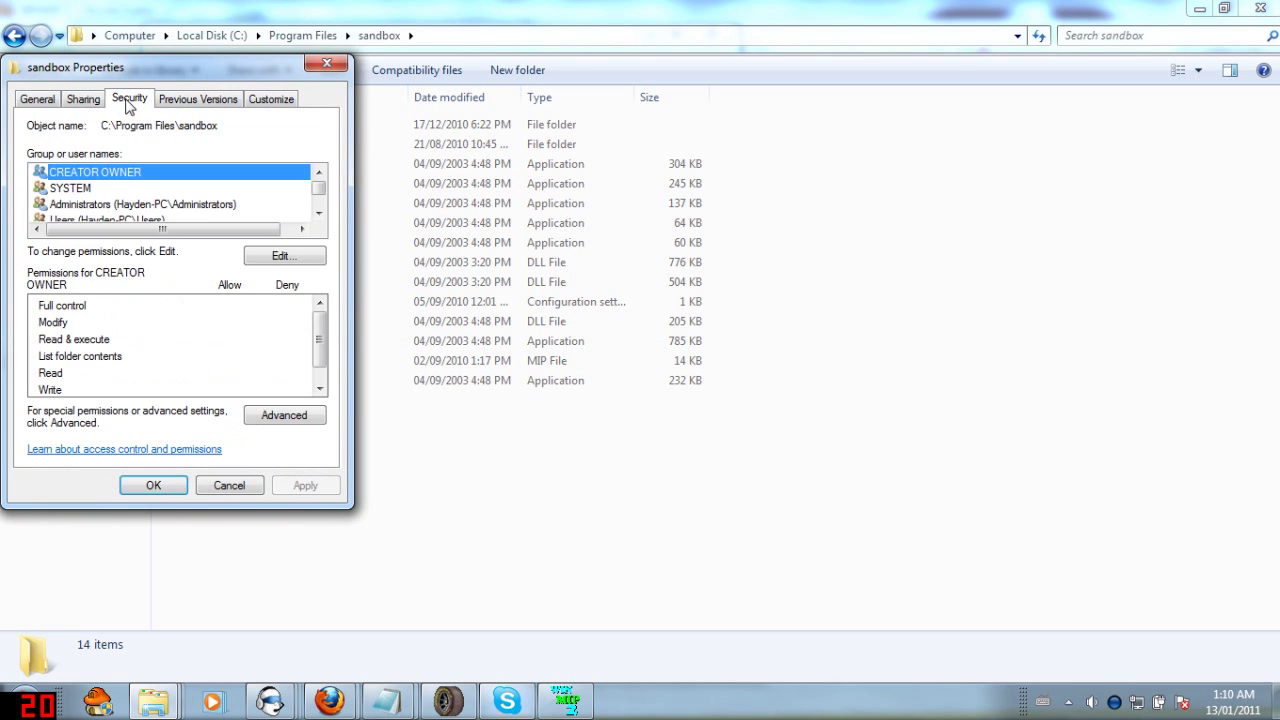
pyautogui.click(180, 104)
pyautogui.click(263, 101)
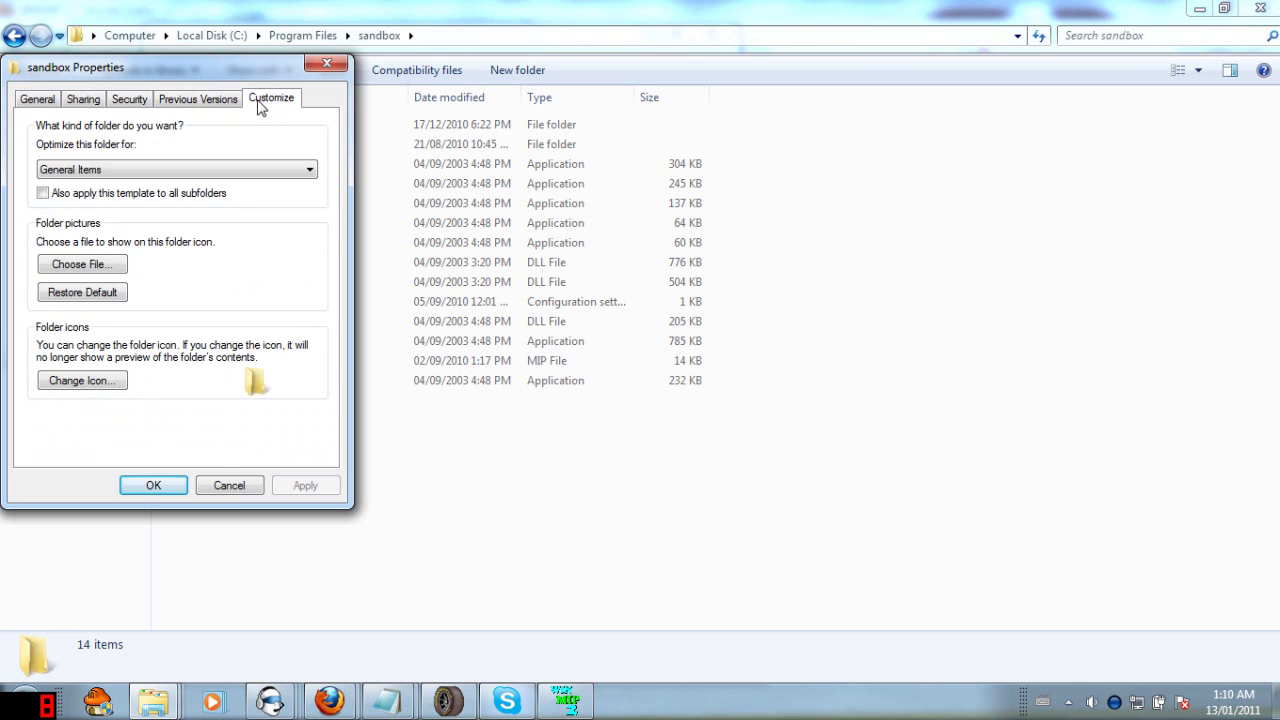
pyautogui.click(330, 66)
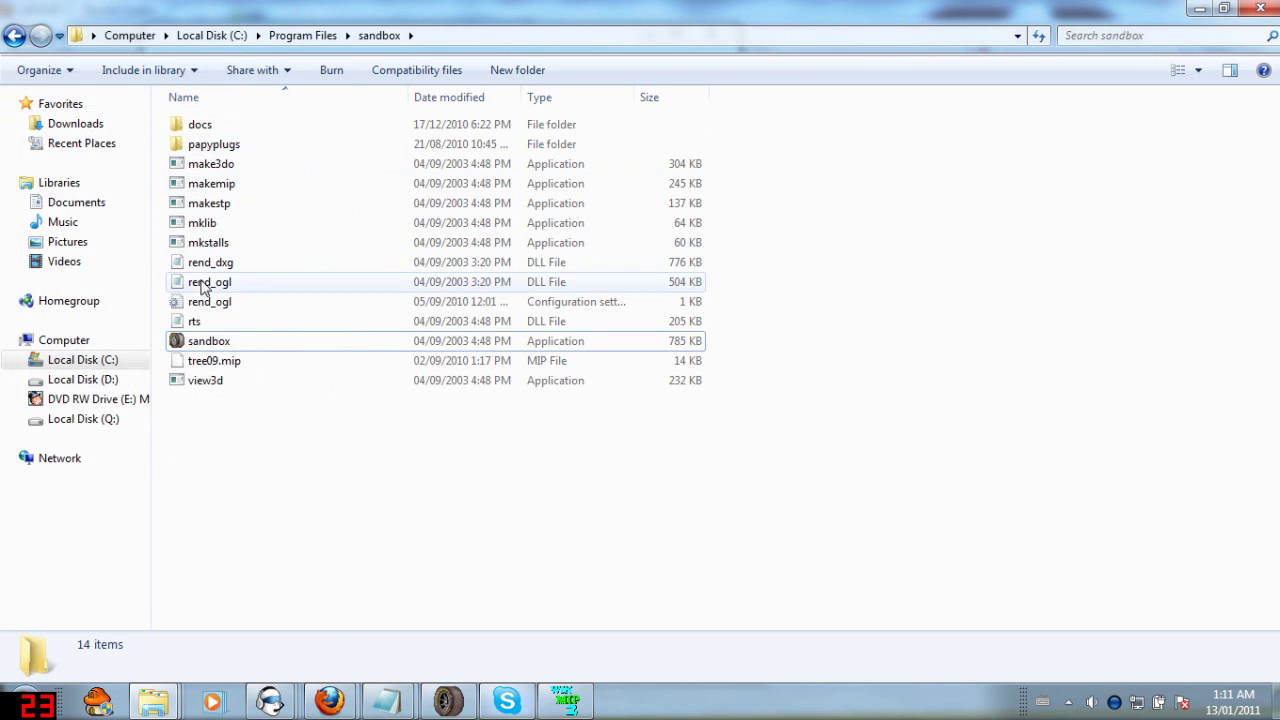
pyautogui.click(176, 341)
pyautogui.rightClick(176, 341)
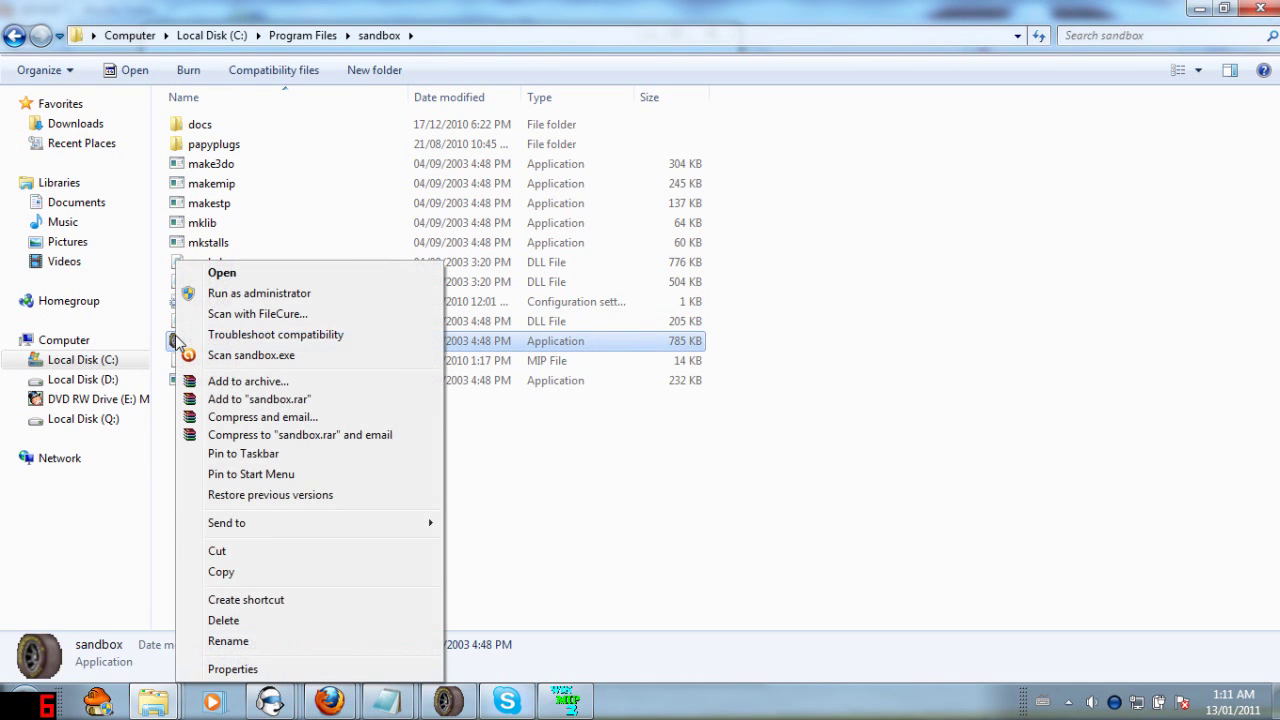
pyautogui.click(230, 669)
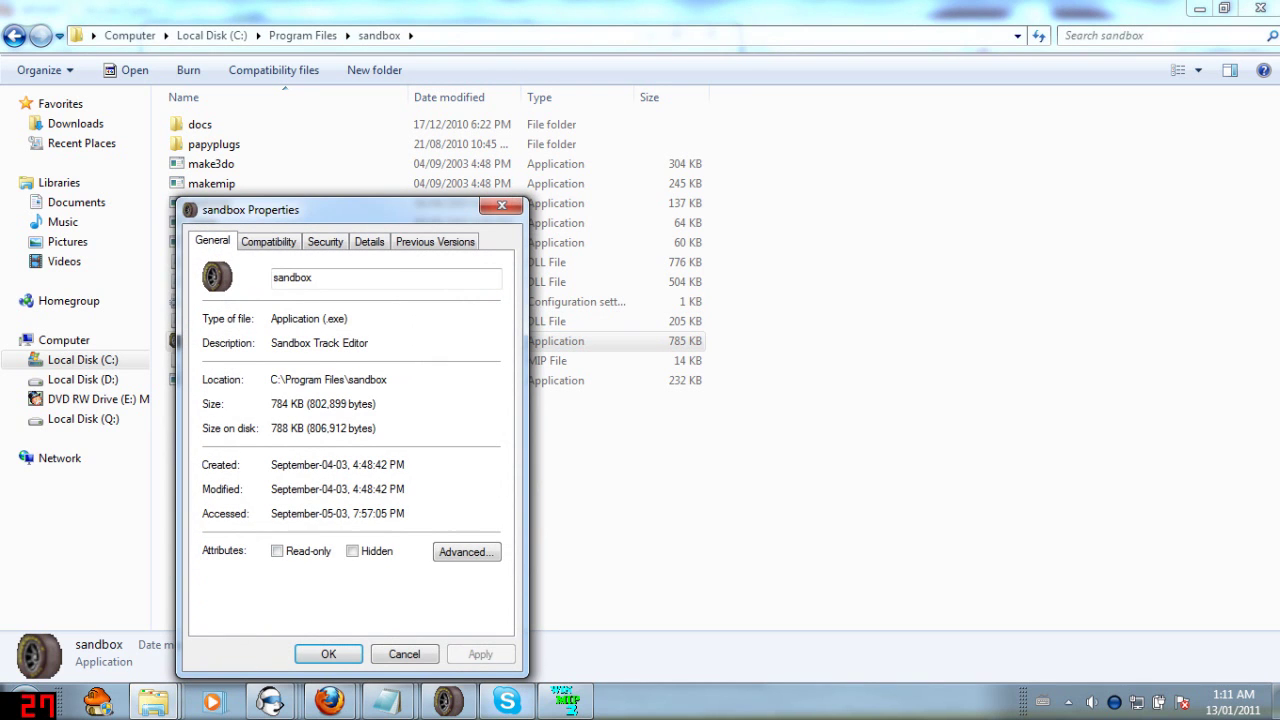
pyautogui.click(270, 242)
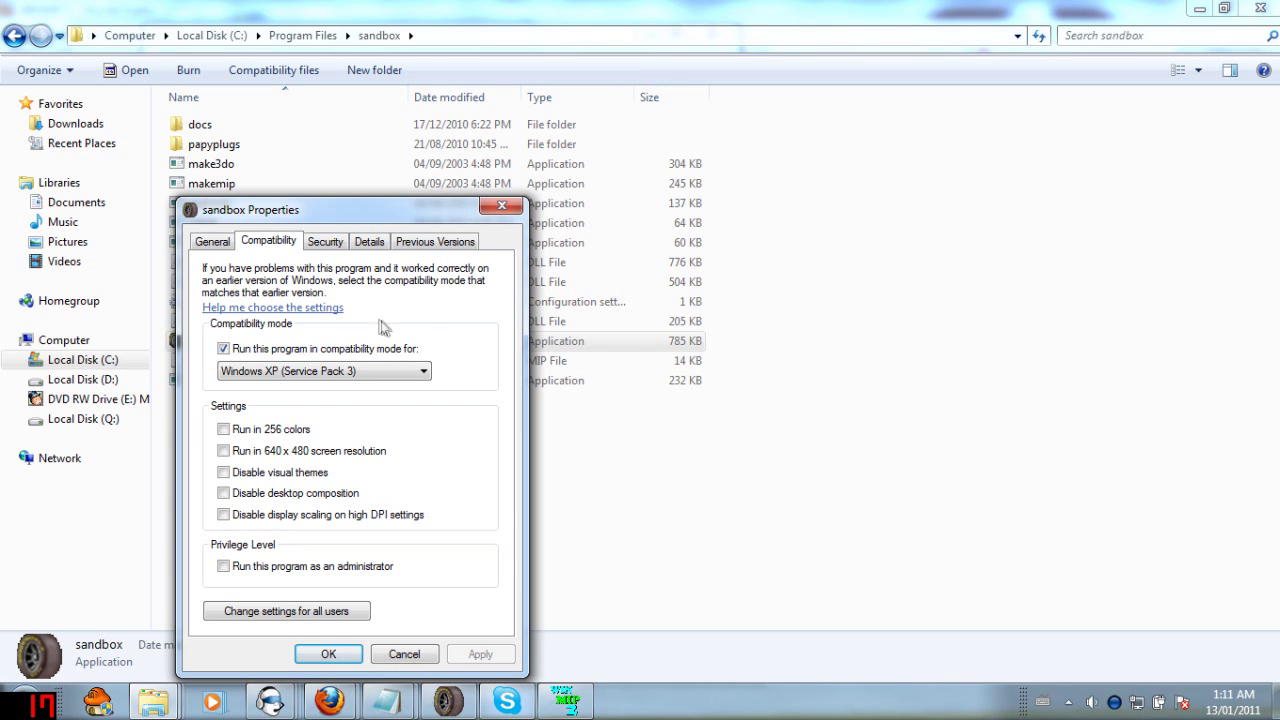
pyautogui.click(492, 214)
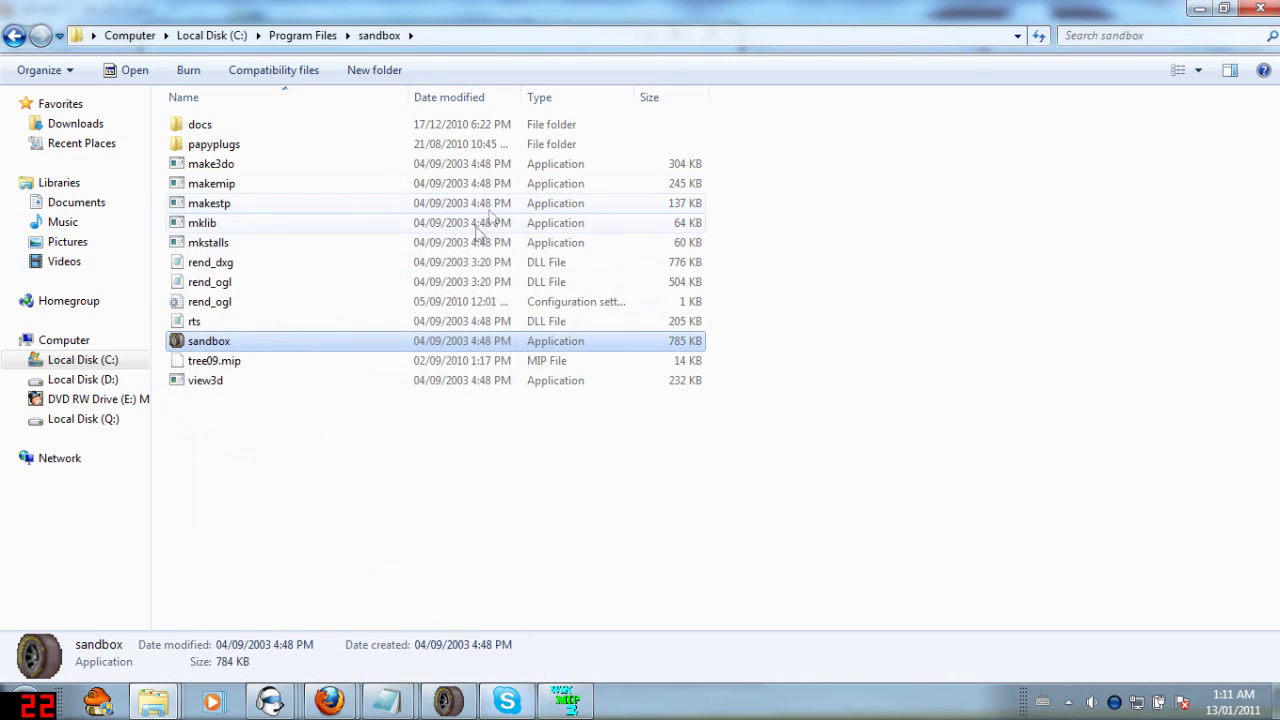
pyautogui.doubleClick(257, 345)
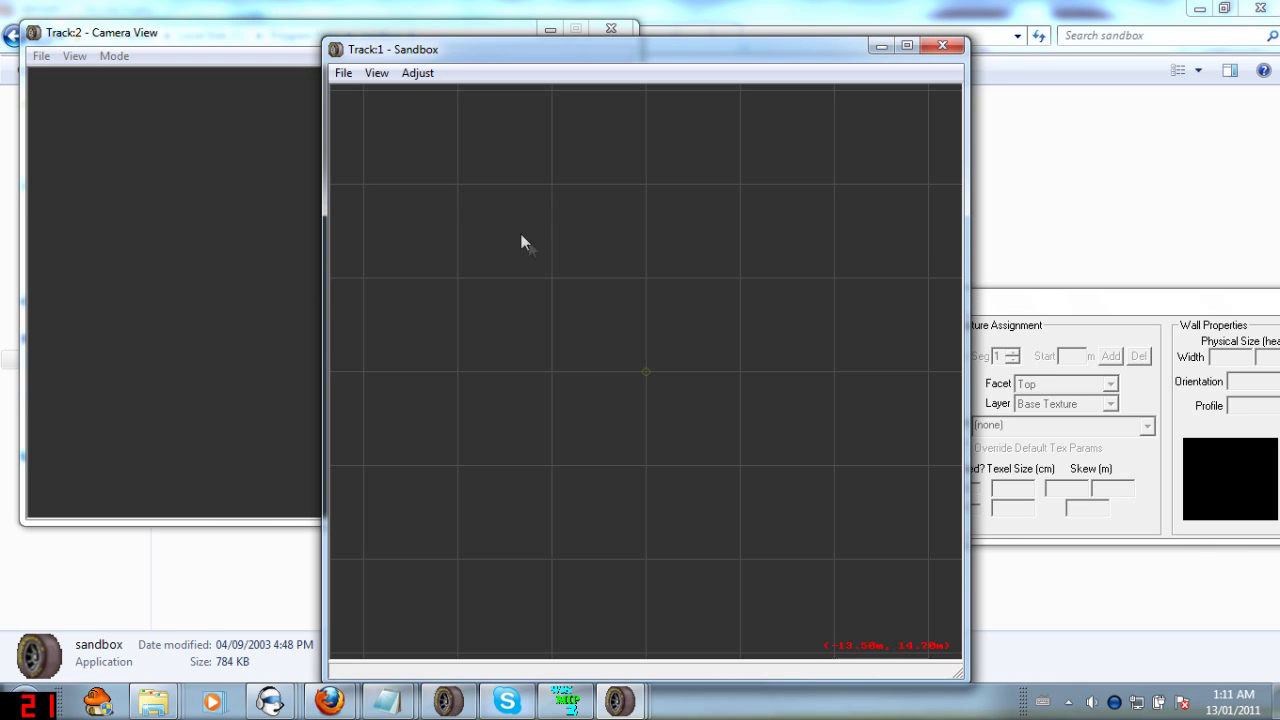
# Add a 10 m straight section from the canvas menu and drag it lower in the plan.
pyautogui.rightClick(592, 294)
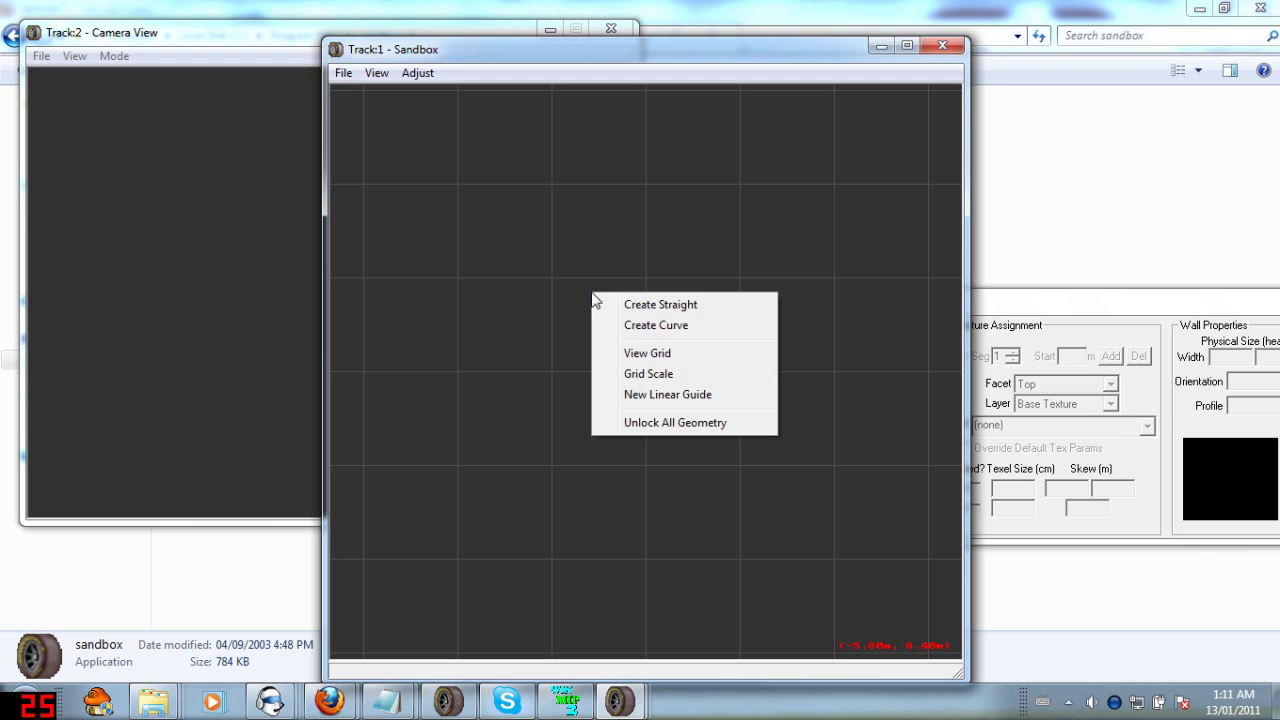
pyautogui.click(669, 308)
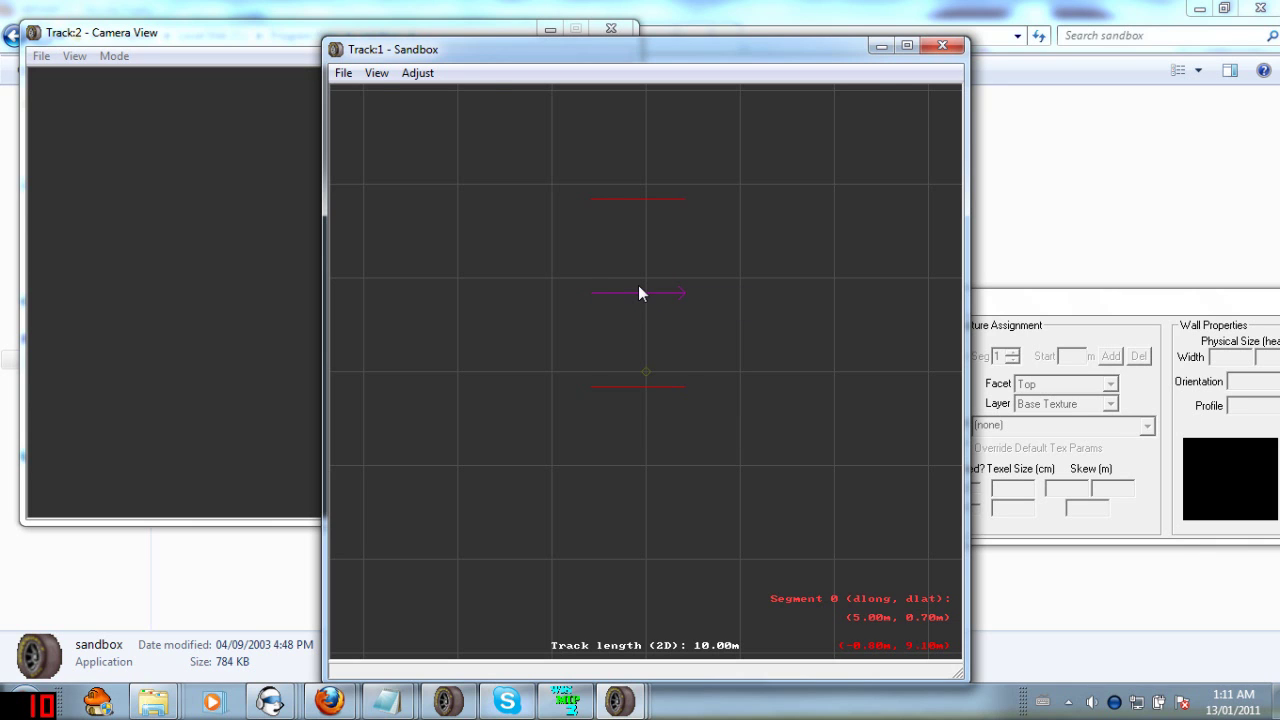
pyautogui.moveTo(634, 297); pyautogui.dragTo(621, 376)
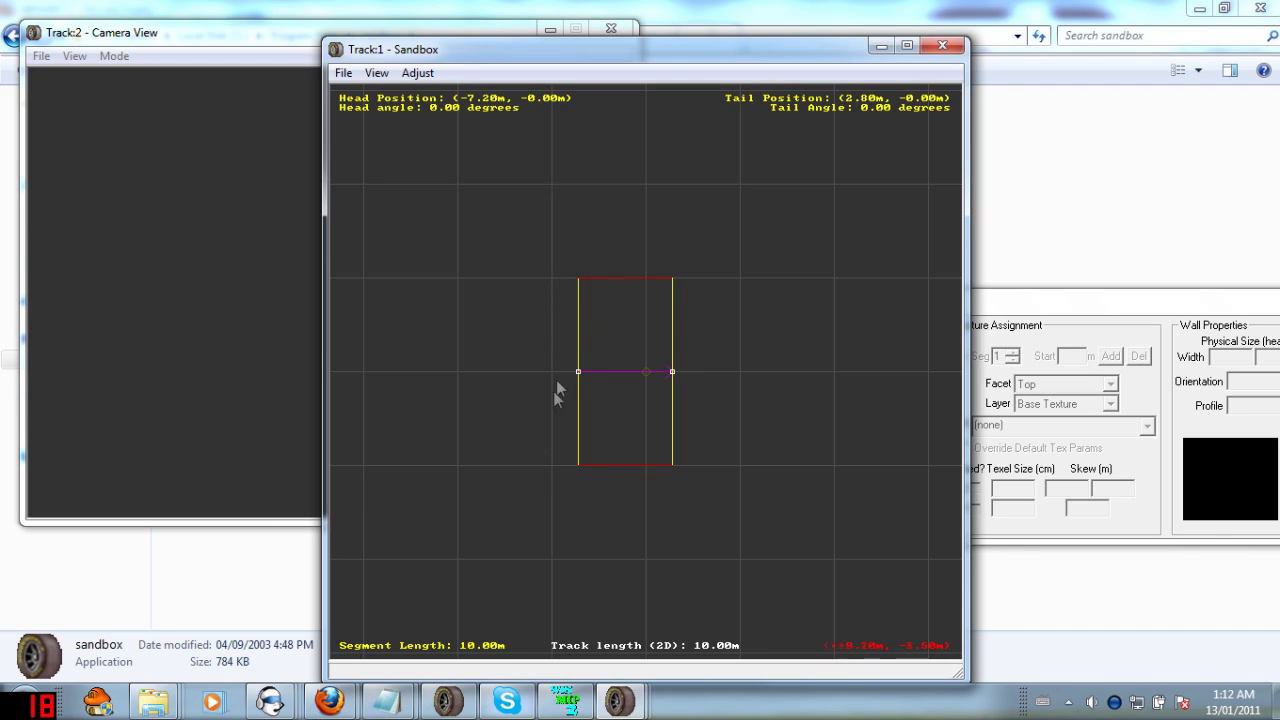
pyautogui.click(343, 74)
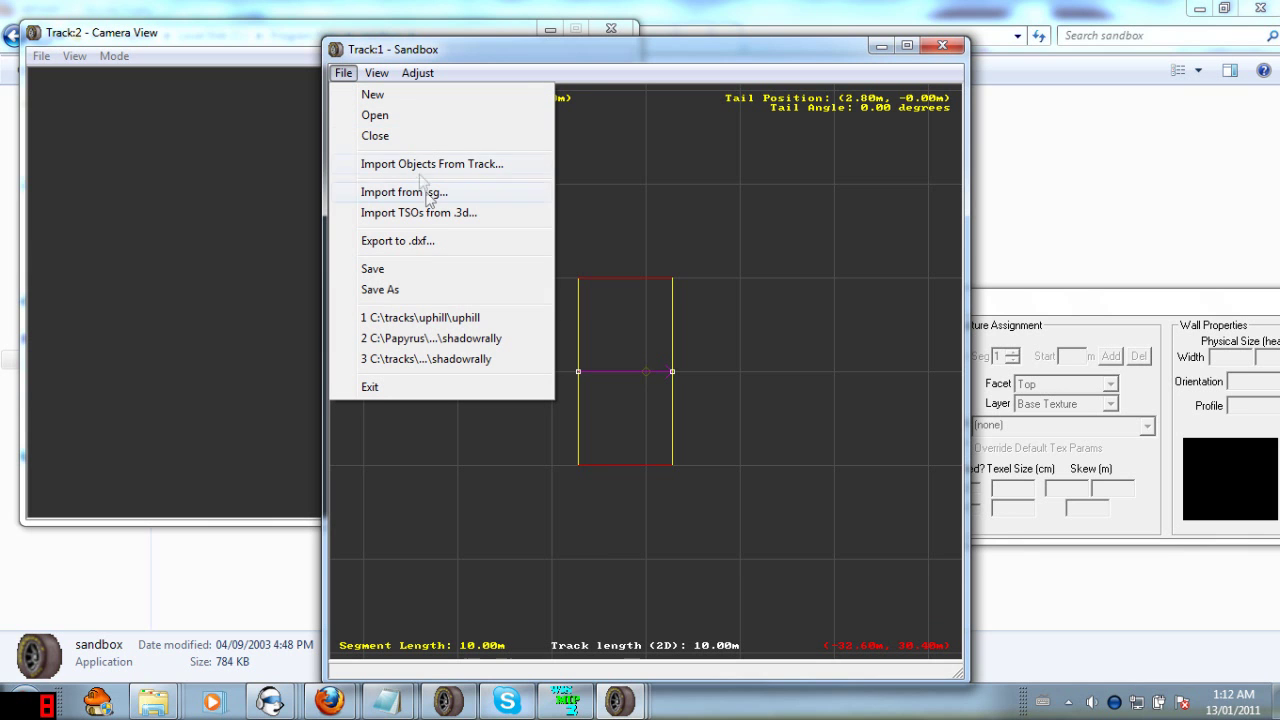
# Start saving the track, browse to the tracks folder and copy the youtube folder name.
pyautogui.click(380, 270)
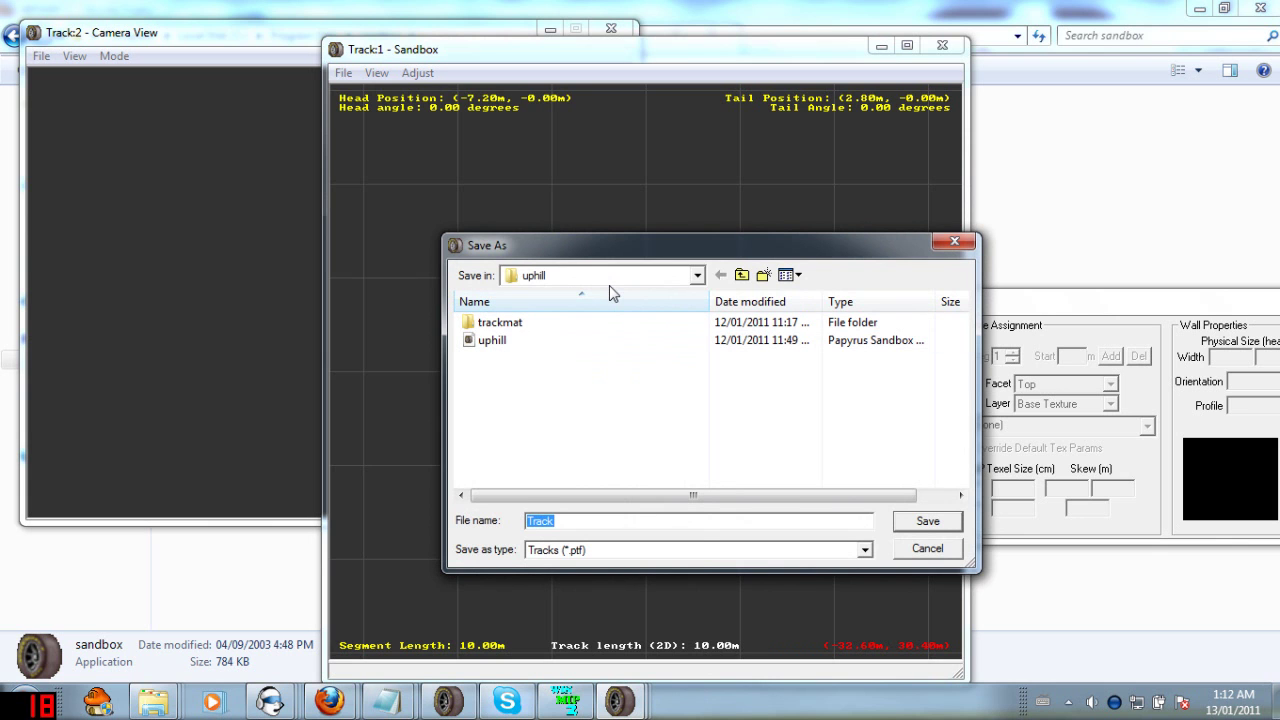
pyautogui.click(608, 276)
pyautogui.click(569, 401)
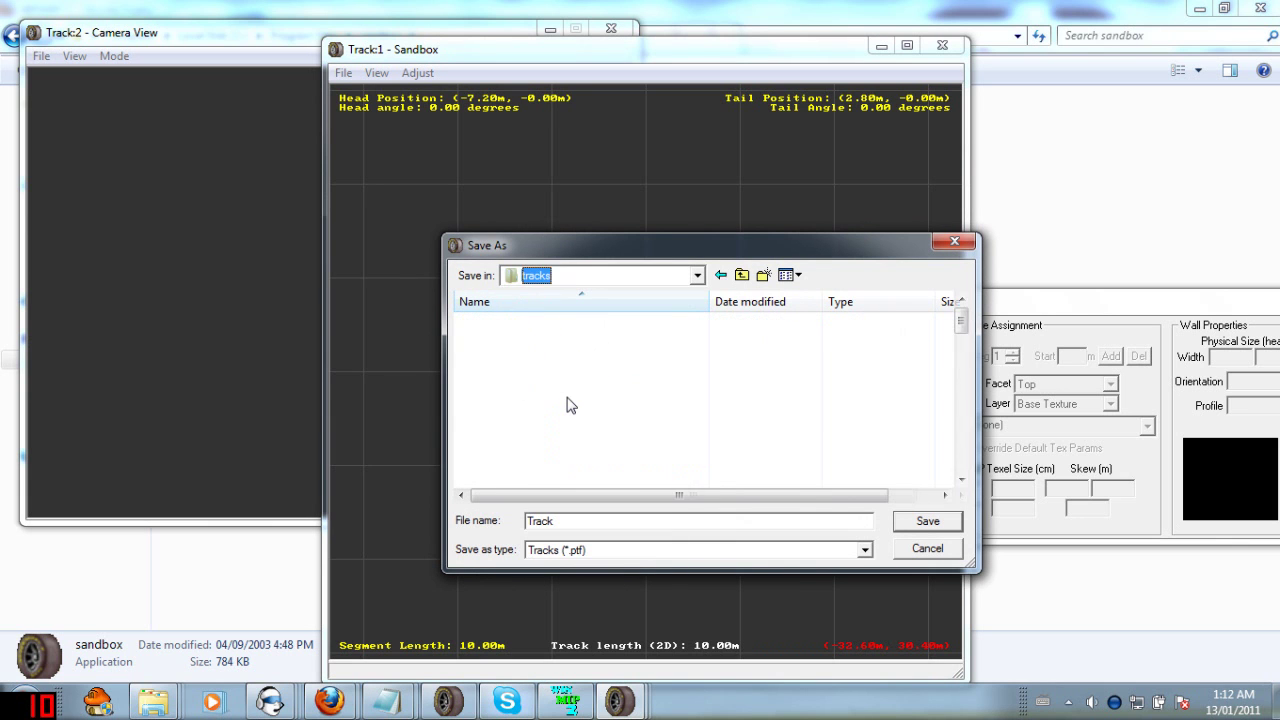
pyautogui.scroll(-5, 572, 410)
pyautogui.scroll(-1, 572, 410)
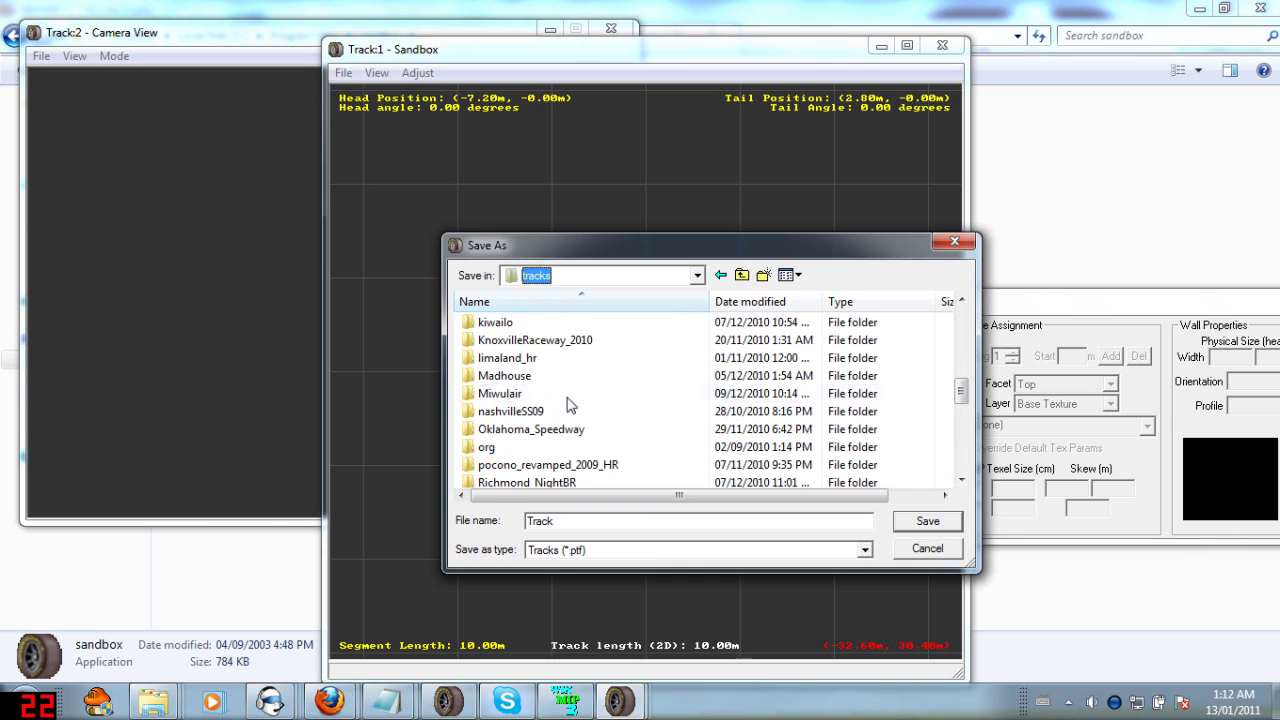
pyautogui.click(571, 403)
pyautogui.press('End')
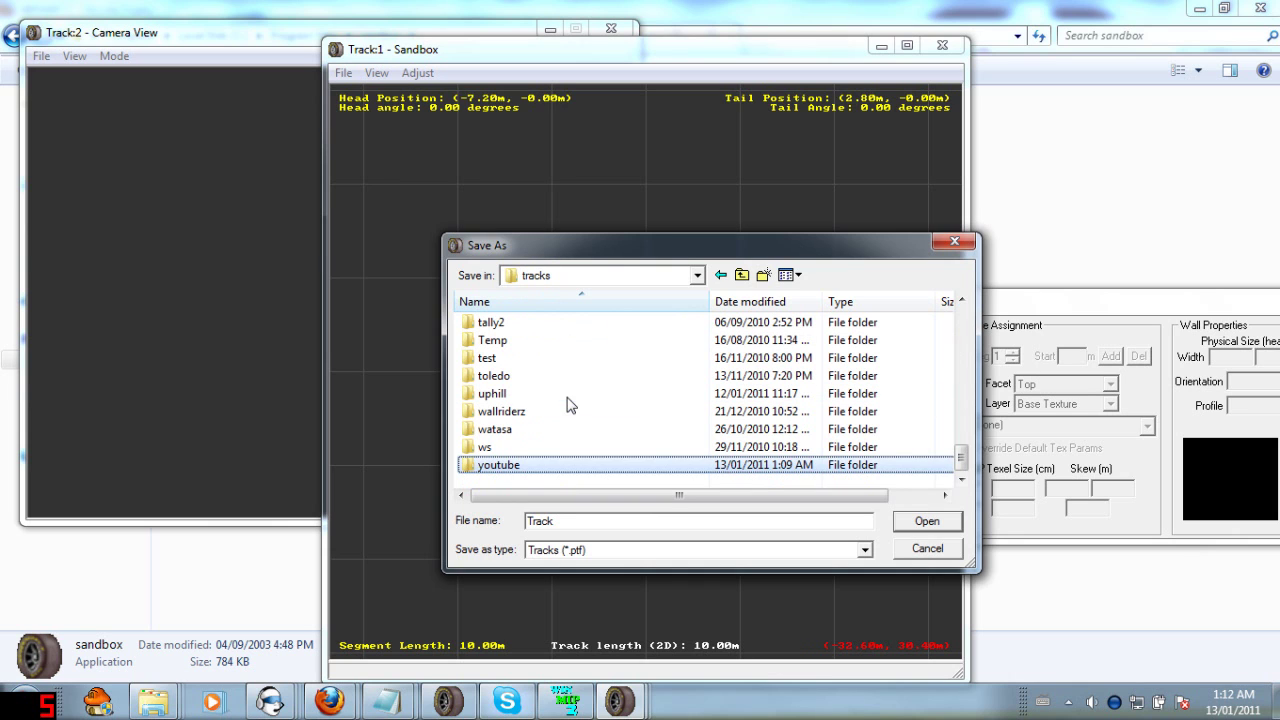
pyautogui.rightClick(499, 471)
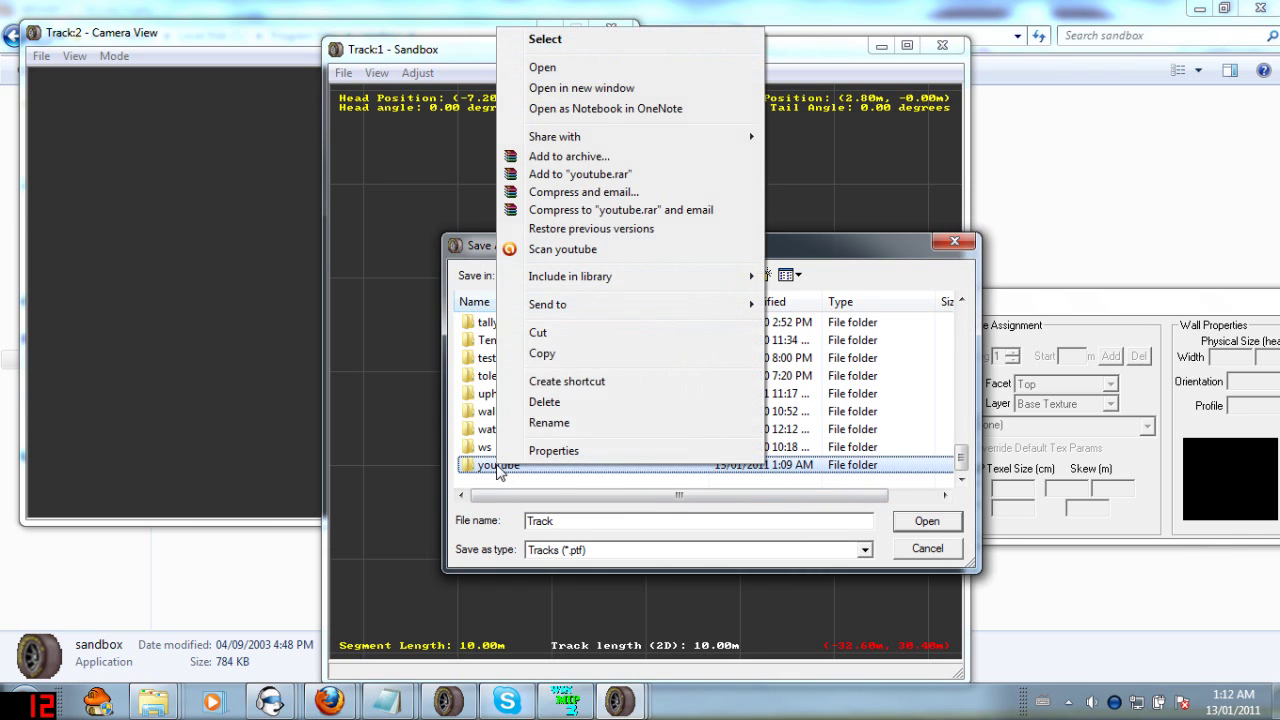
pyautogui.click(561, 425)
pyautogui.hotkey('ctrl', 'c')
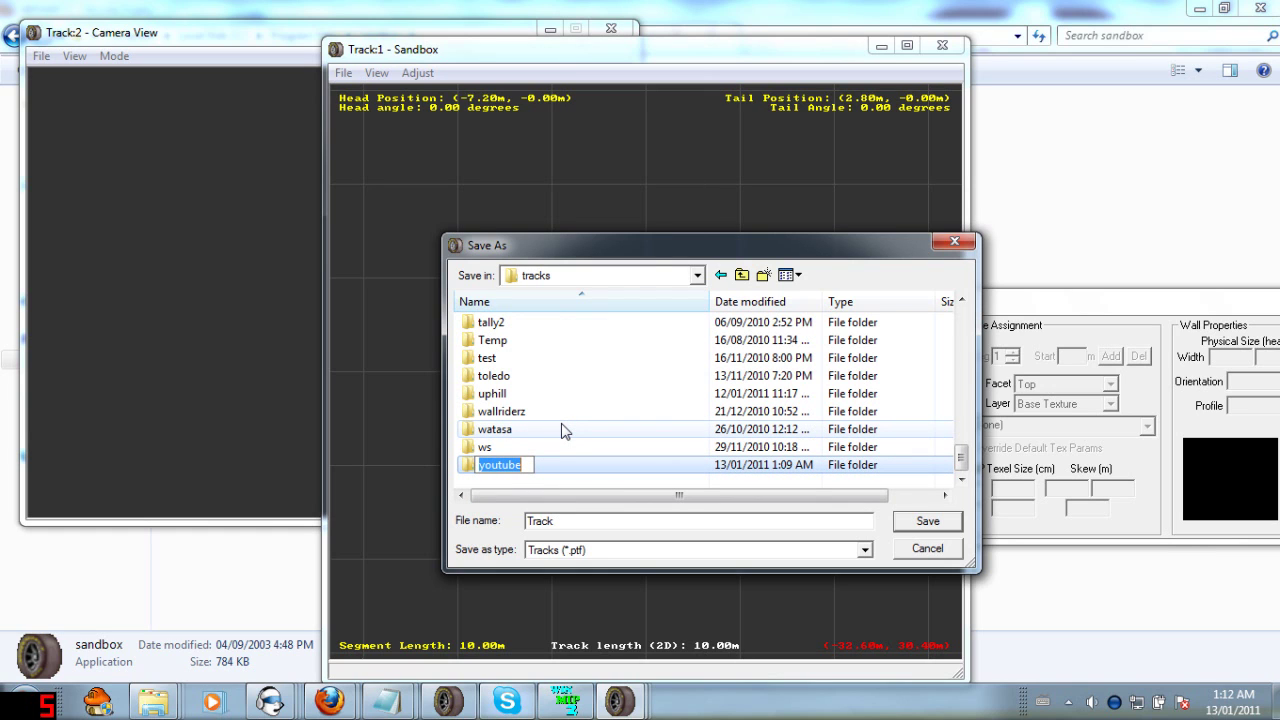
pyautogui.rightClick(517, 463)
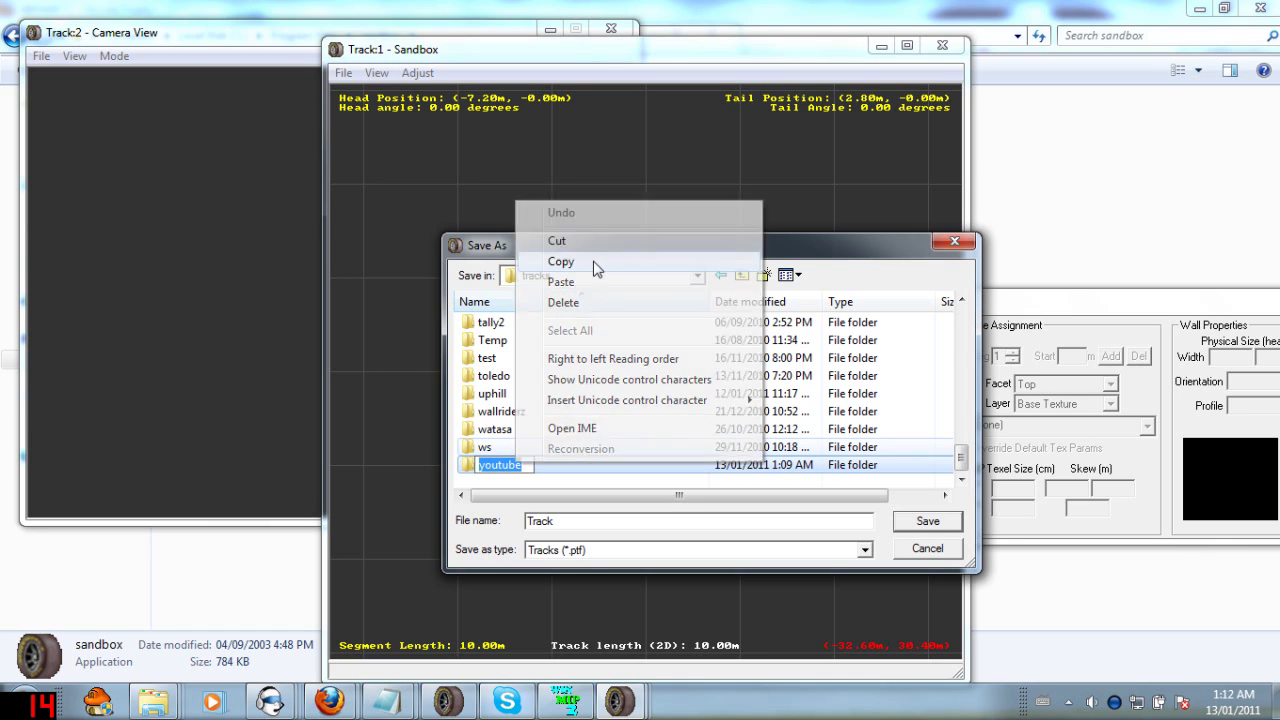
pyautogui.click(561, 262)
pyautogui.click(588, 430)
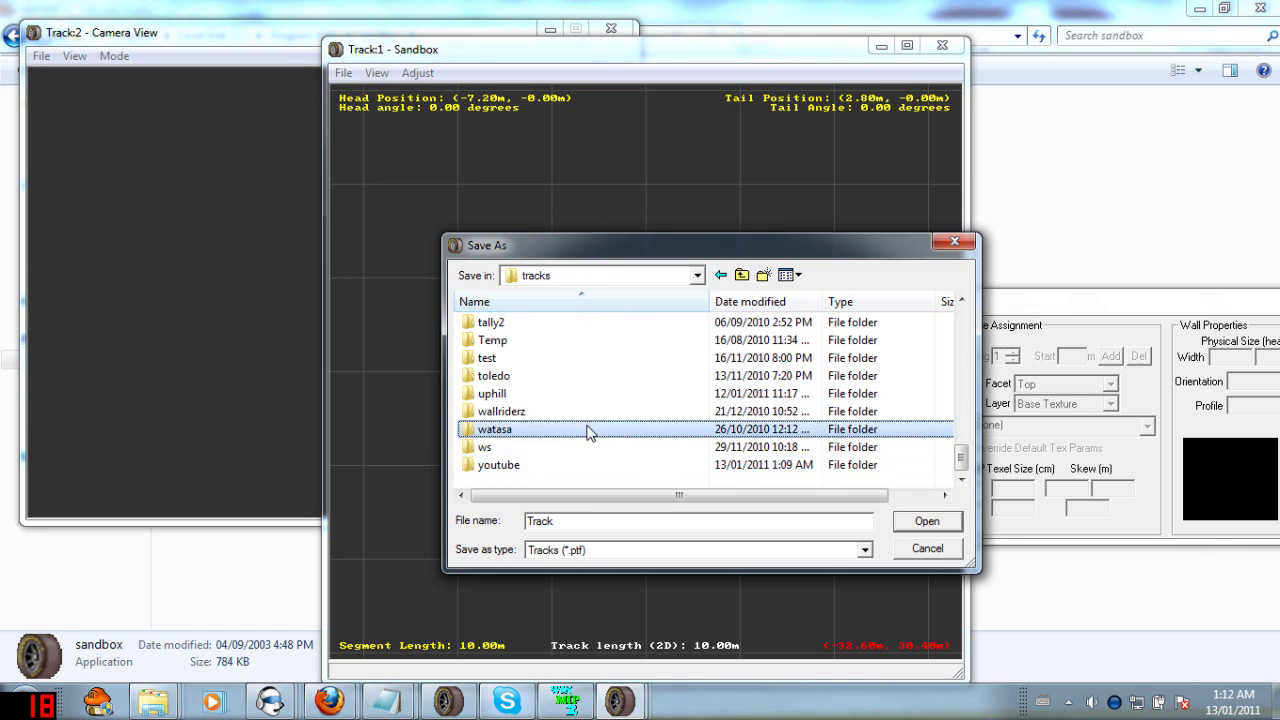
# Open the youtube folder and save the track with file name youtube.
pyautogui.doubleClick(491, 465)
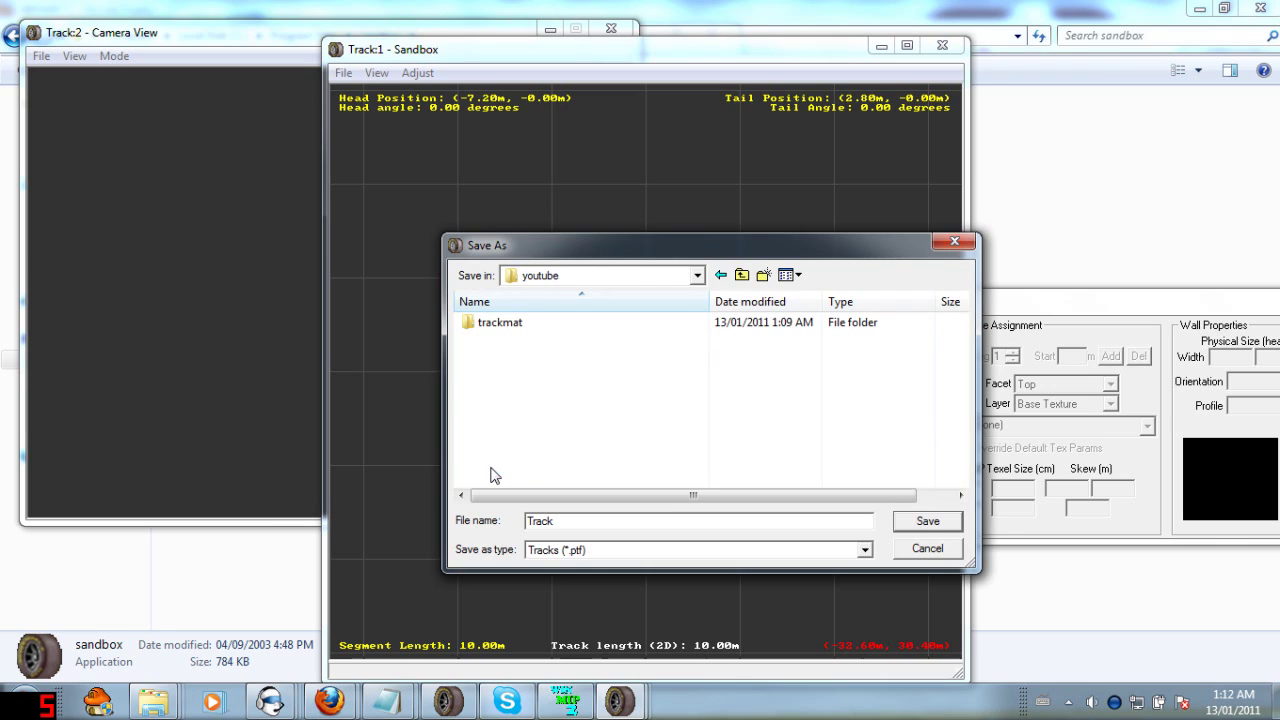
pyautogui.moveTo(620, 520); pyautogui.dragTo(422, 532)
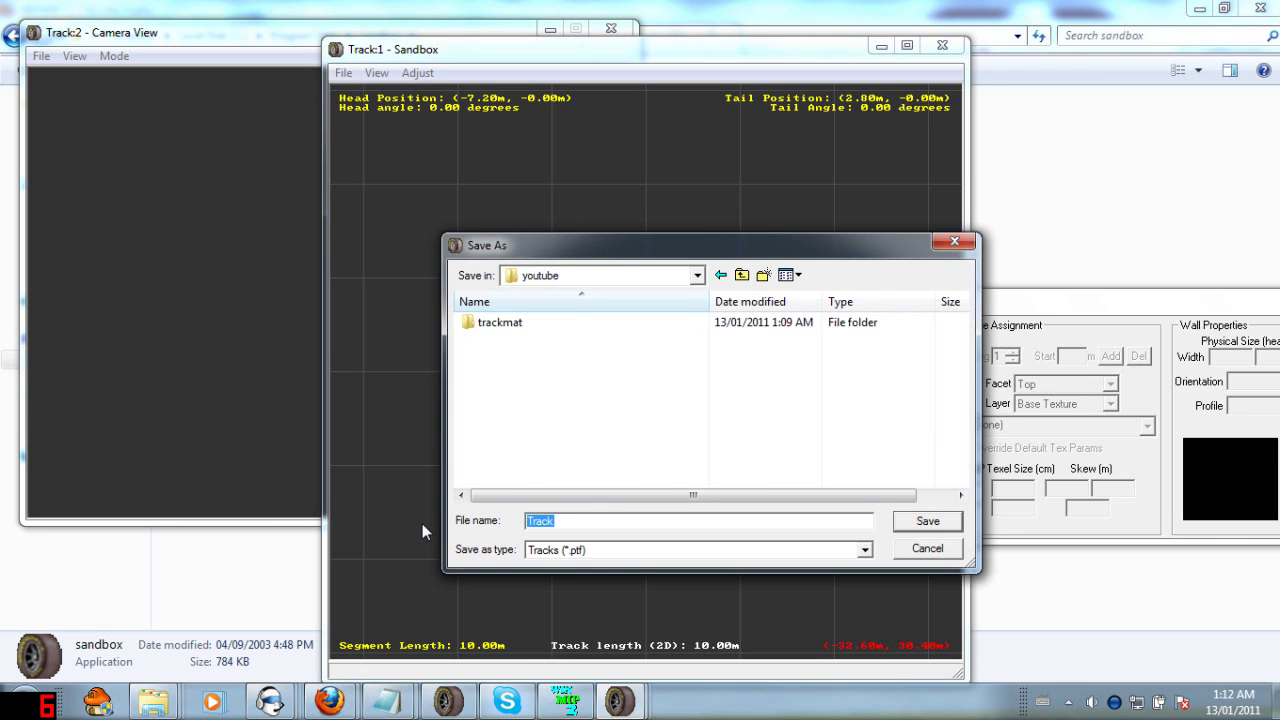
pyautogui.hotkey('ctrl', 'v')
pyautogui.click(906, 521)
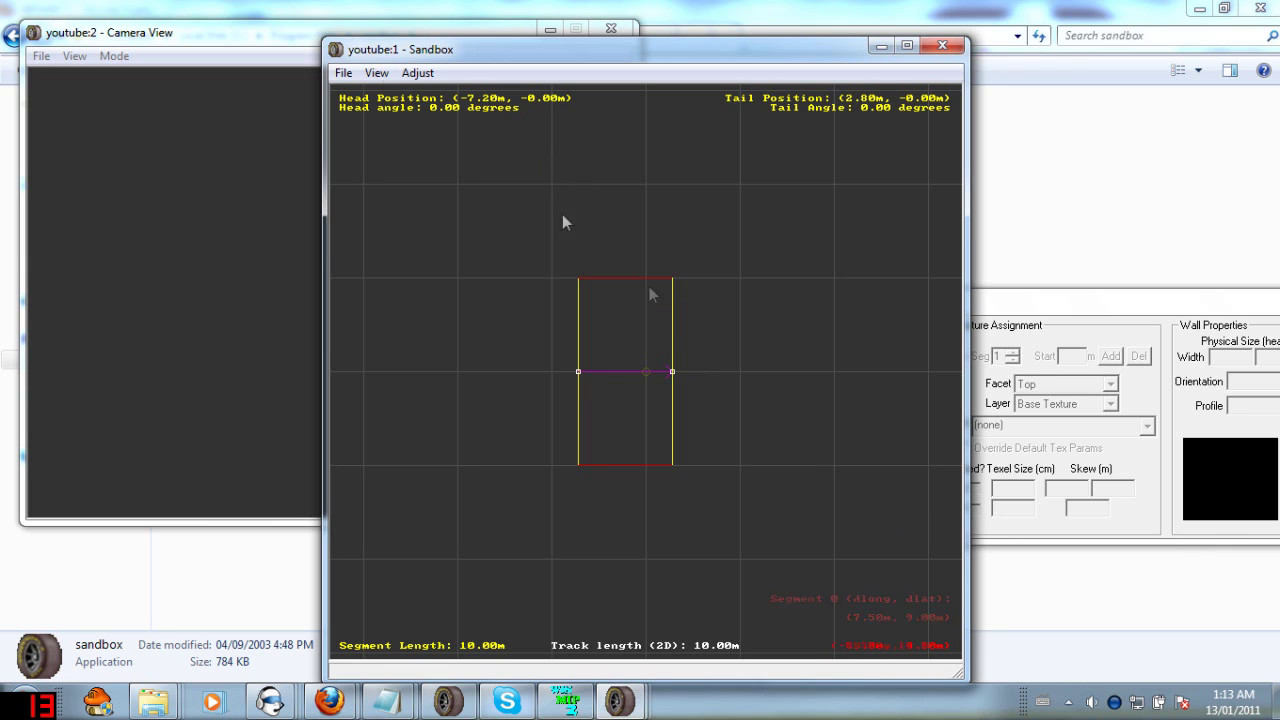
# Start a new blank track, then reopen the saved youtube track file.
pyautogui.click(344, 74)
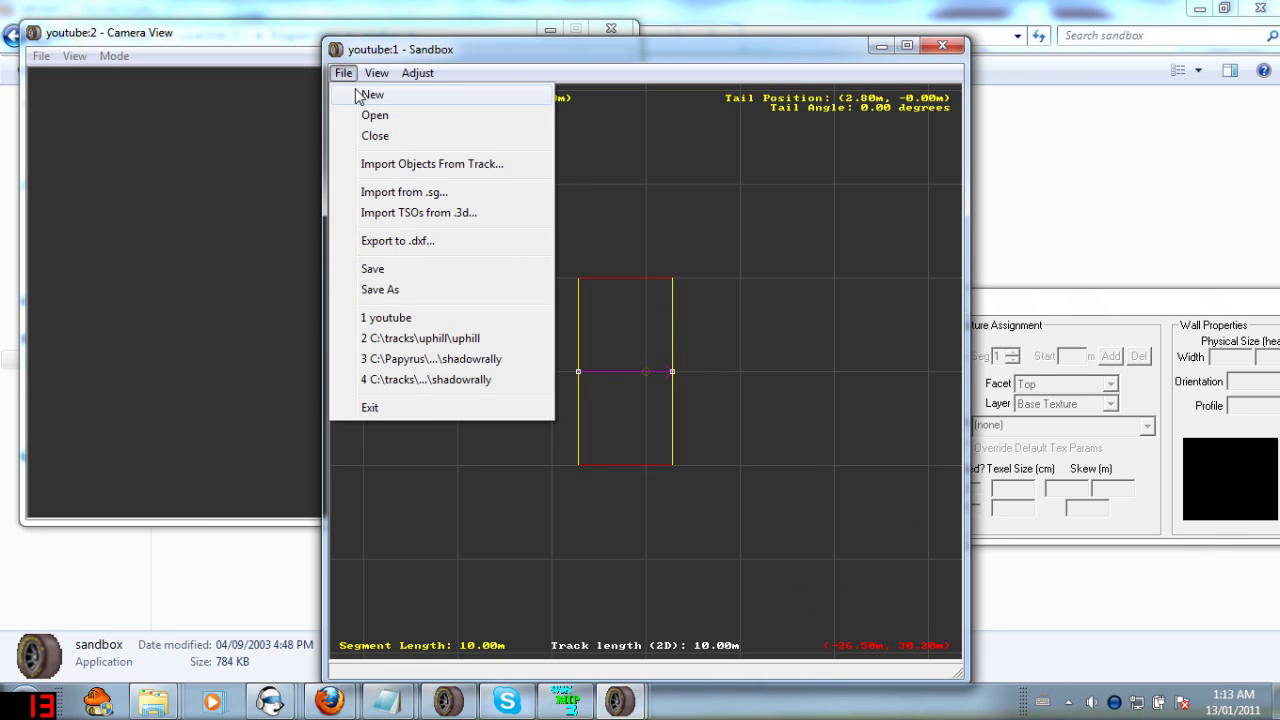
pyautogui.click(370, 95)
pyautogui.click(344, 73)
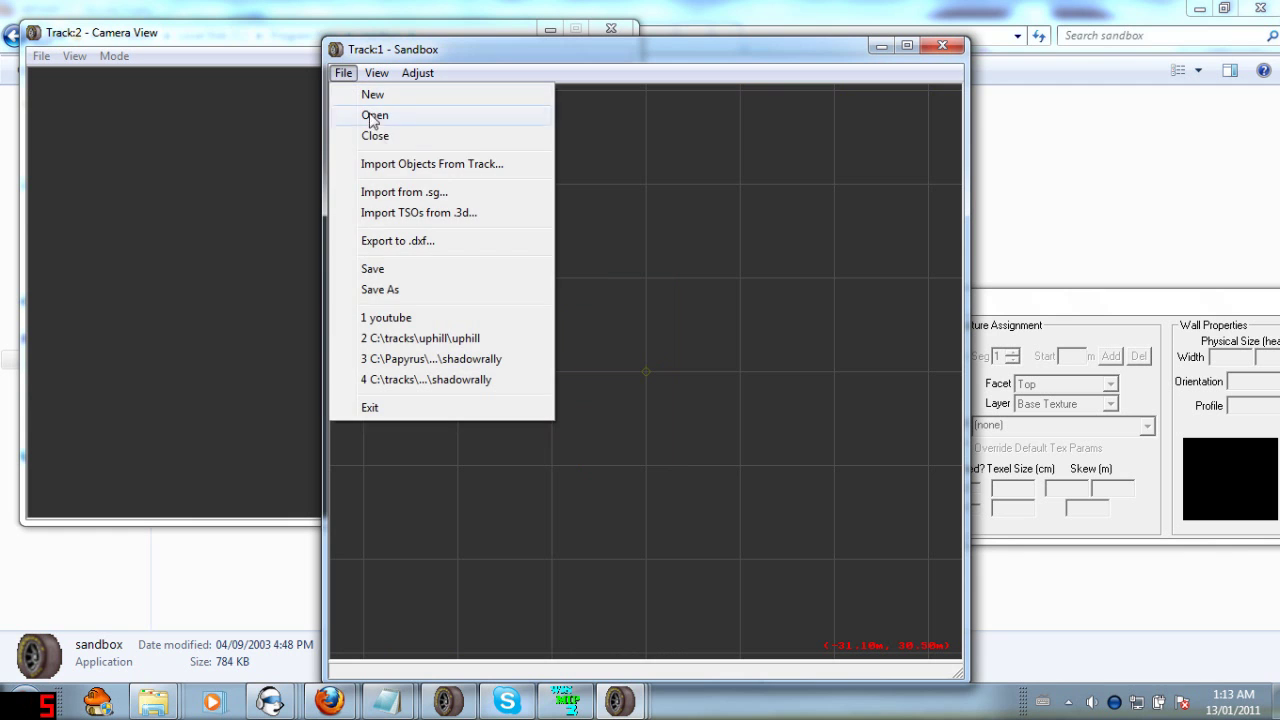
pyautogui.click(389, 116)
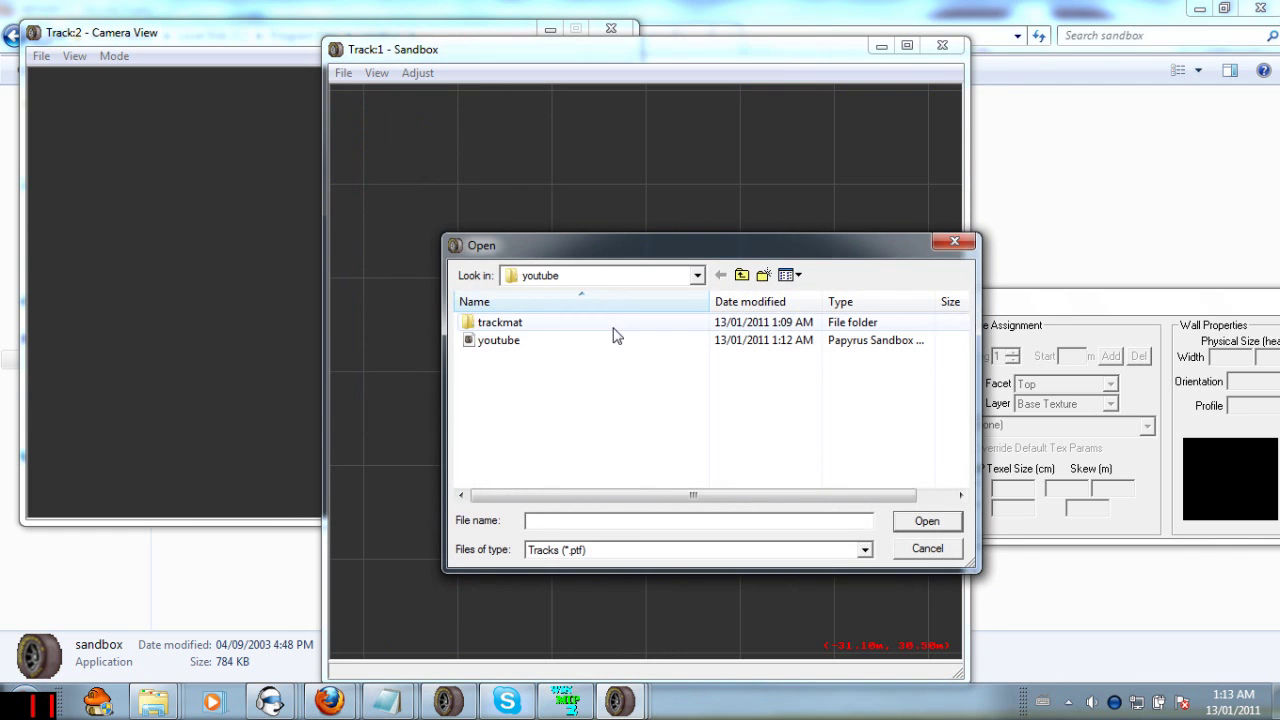
pyautogui.doubleClick(561, 341)
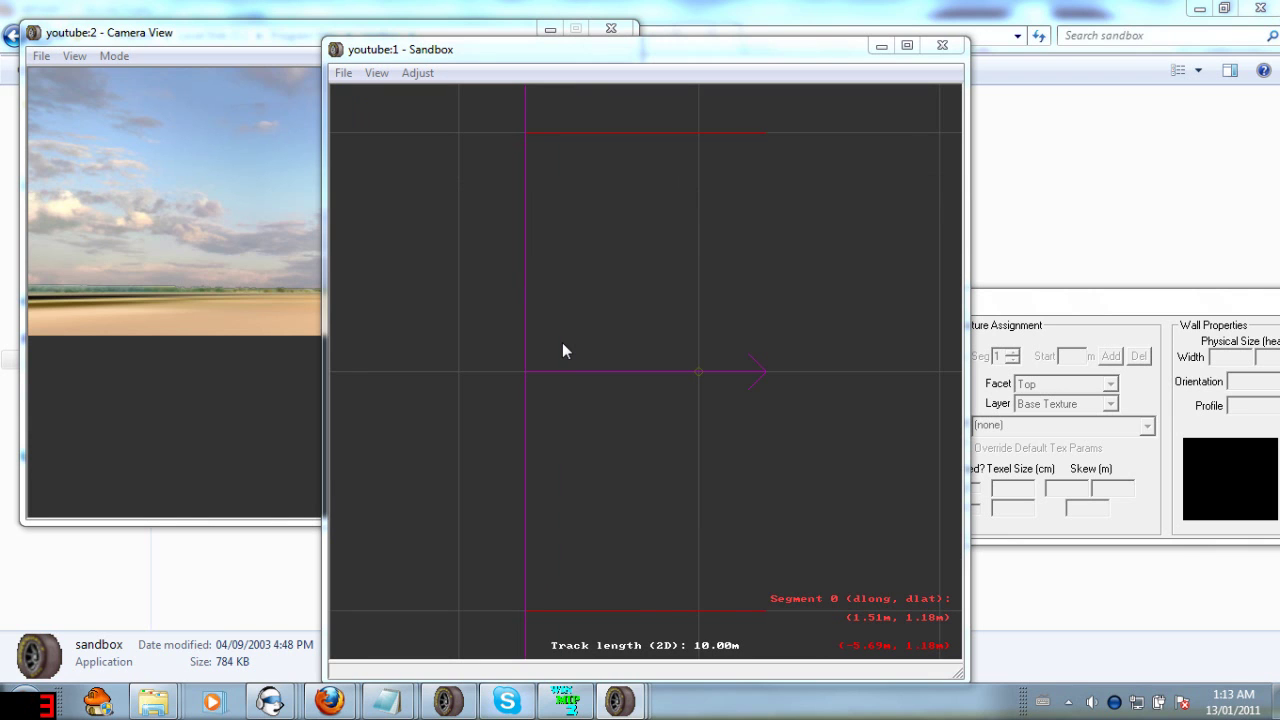
pyautogui.click(488, 326)
pyautogui.scroll(-2, 488, 326)
pyautogui.scroll(-1, 488, 333)
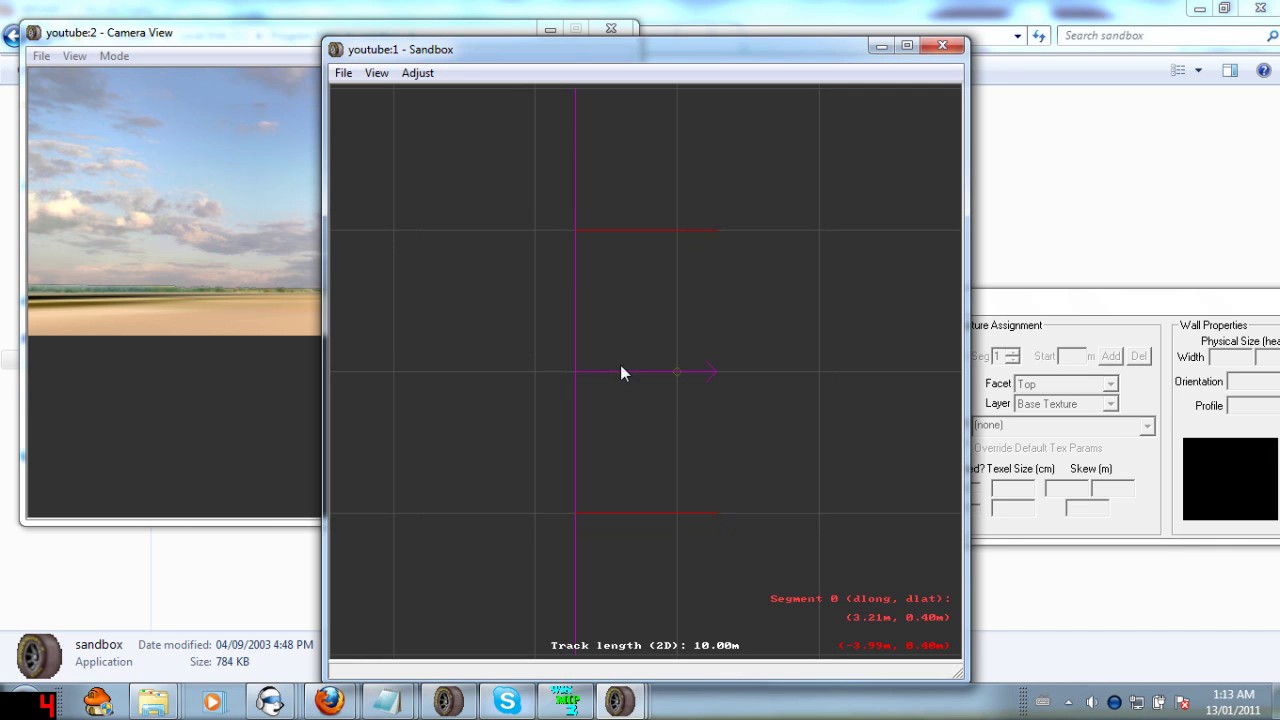
pyautogui.middleClick(774, 265)
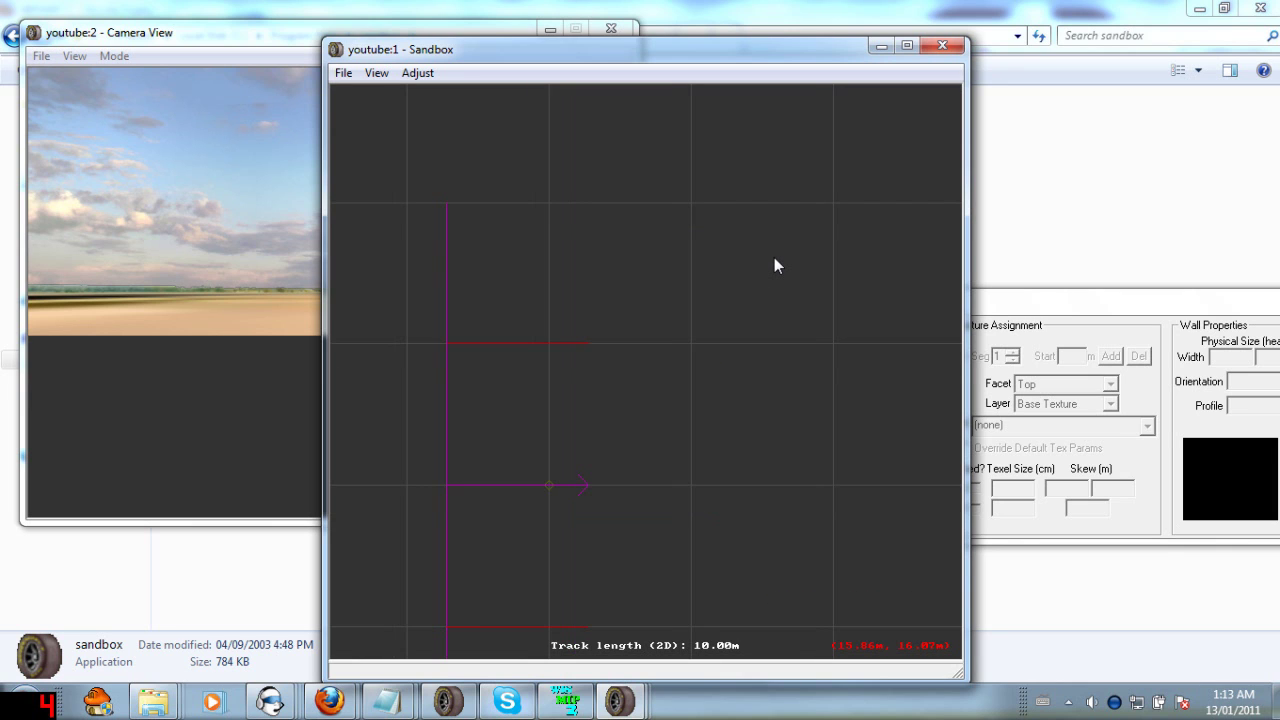
pyautogui.middleClick(689, 203)
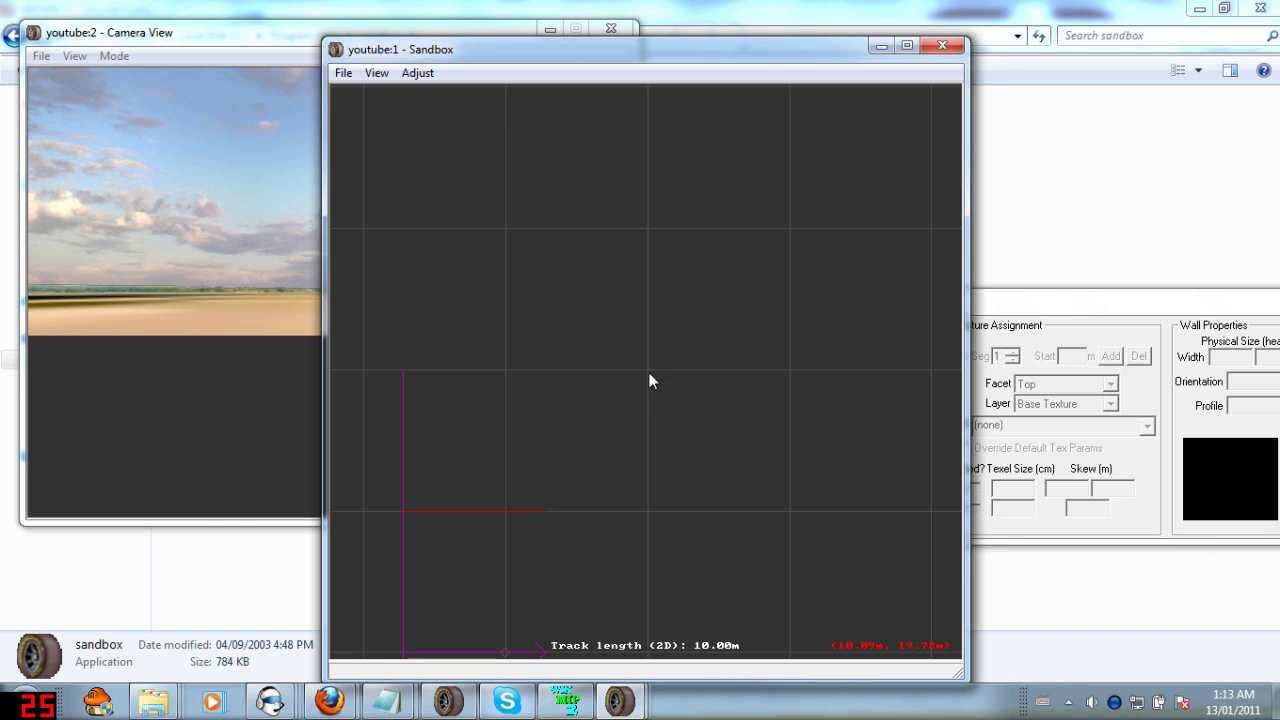
pyautogui.middleClick(484, 598)
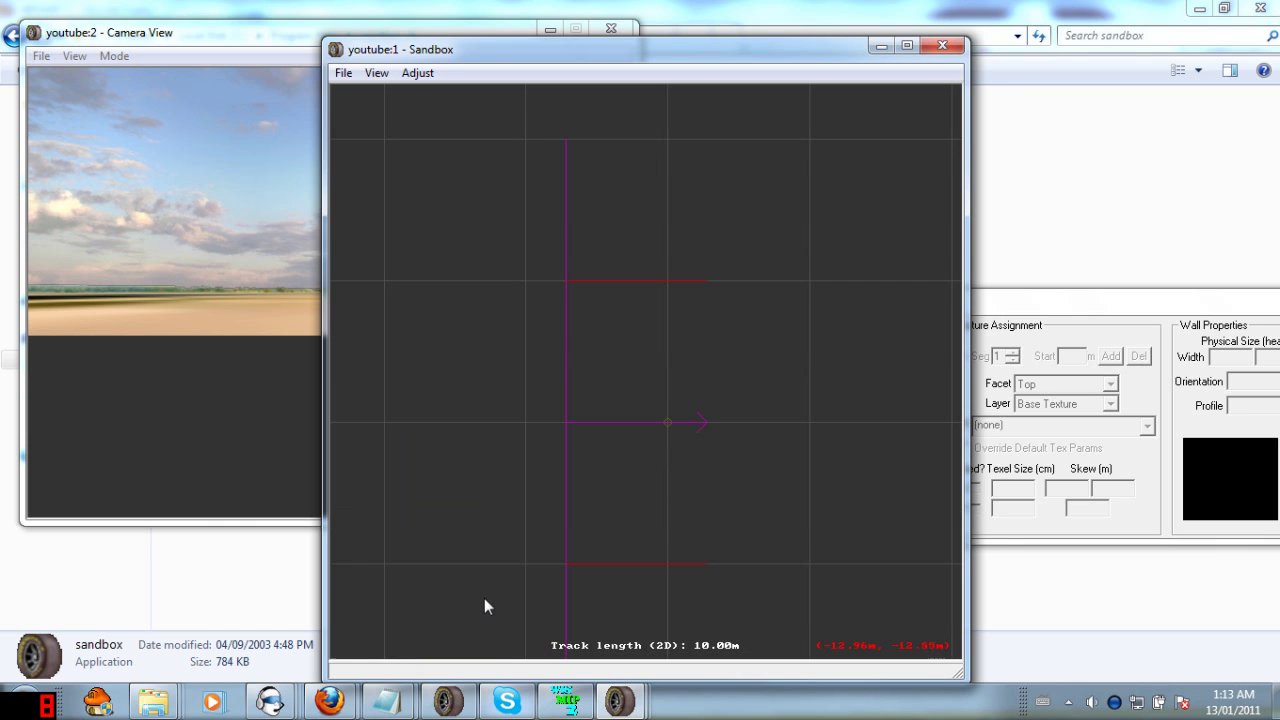
pyautogui.middleClick(625, 477)
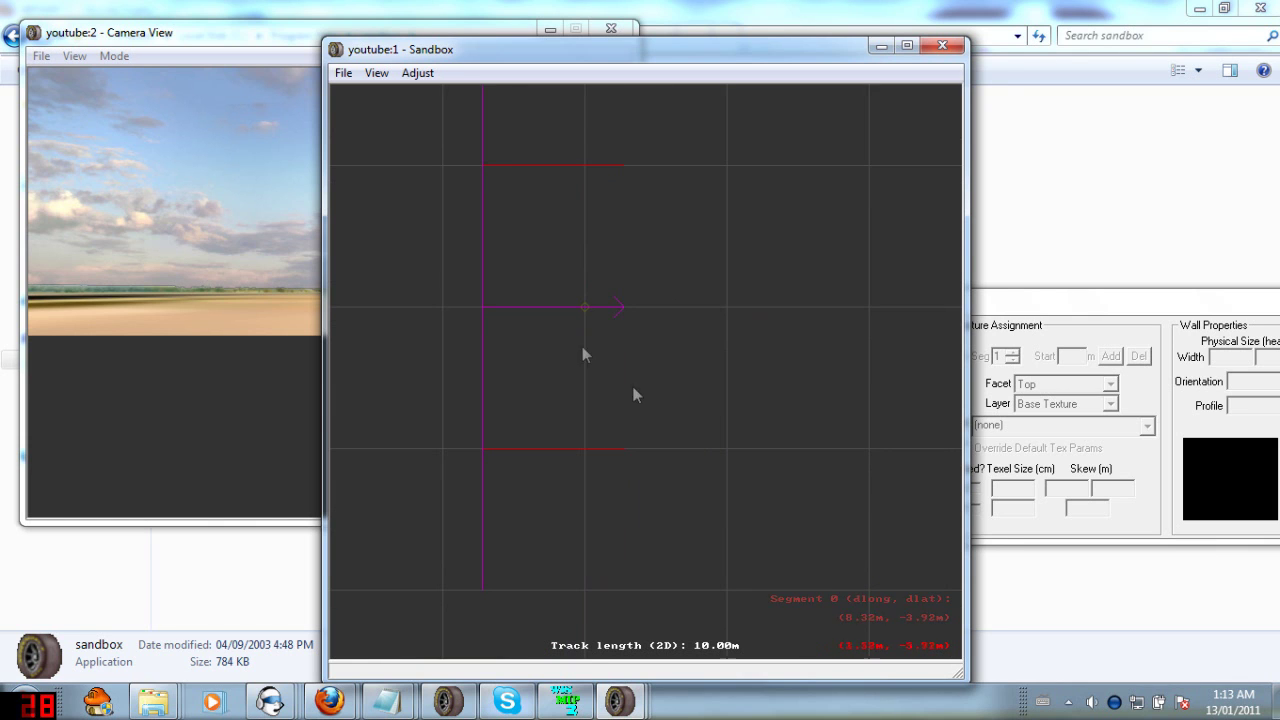
pyautogui.middleClick(516, 256)
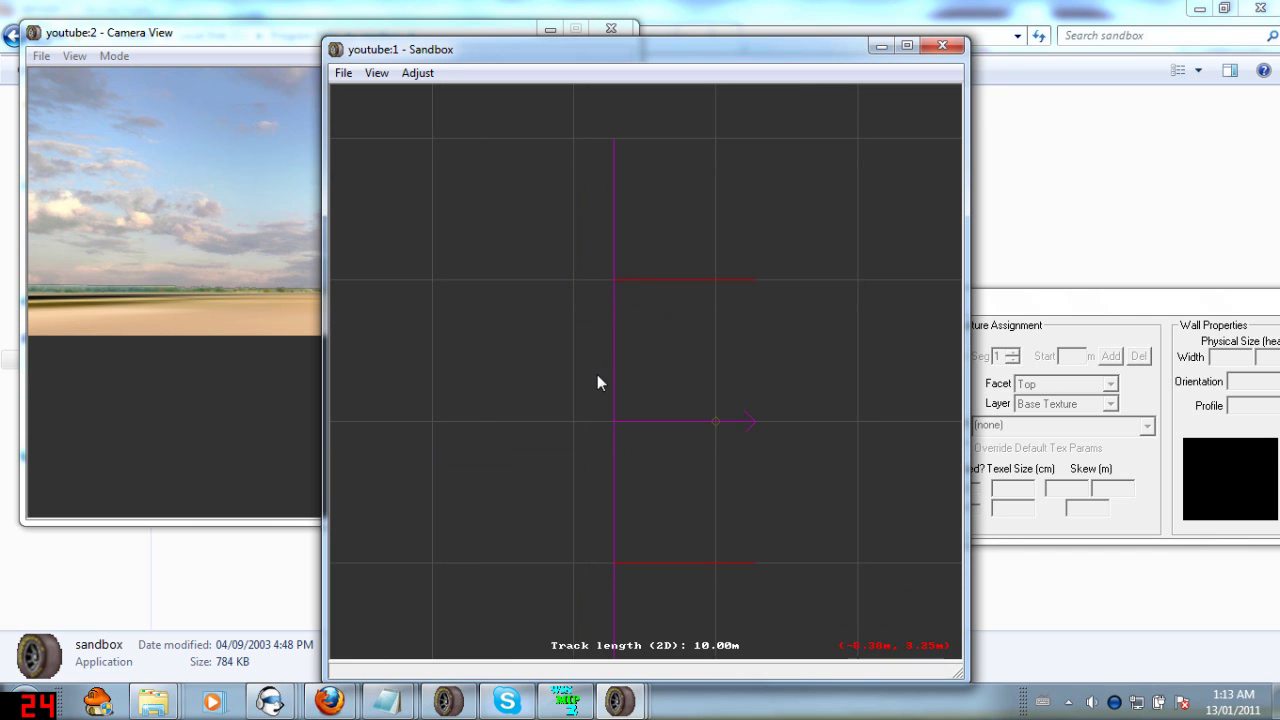
pyautogui.scroll(-6, 640, 388)
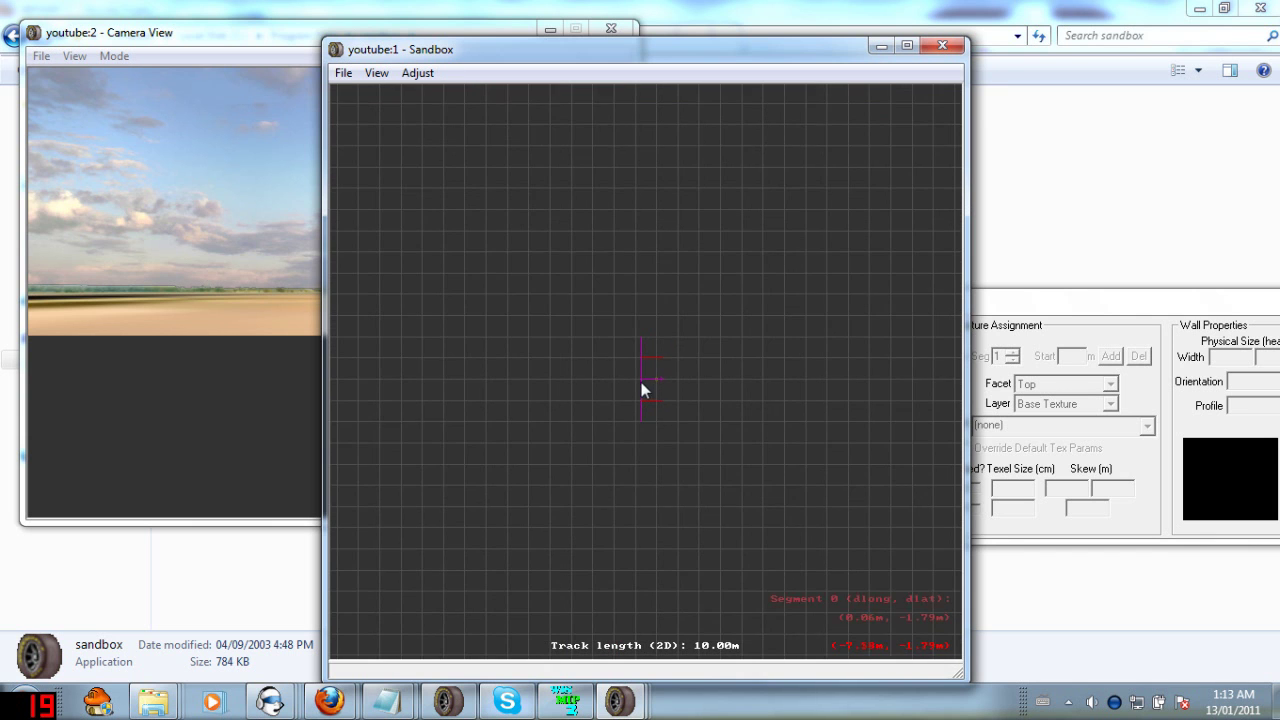
pyautogui.scroll(1, 654, 381)
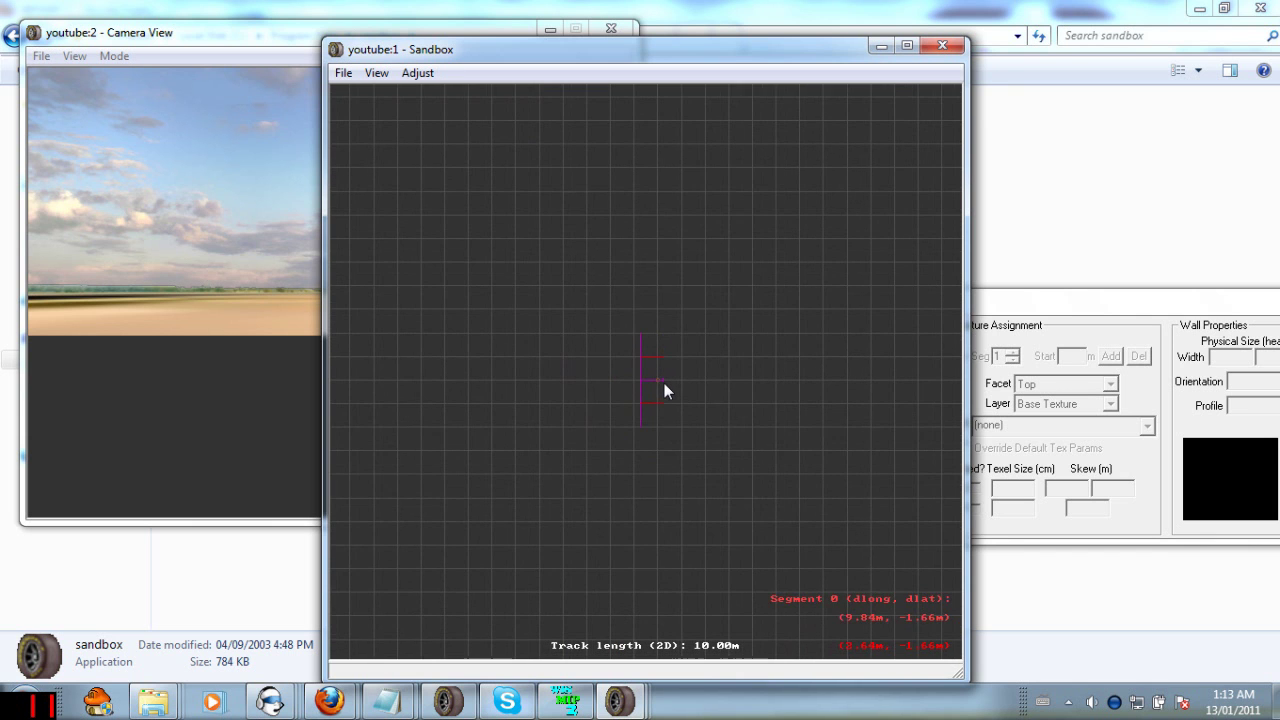
pyautogui.scroll(4, 664, 390)
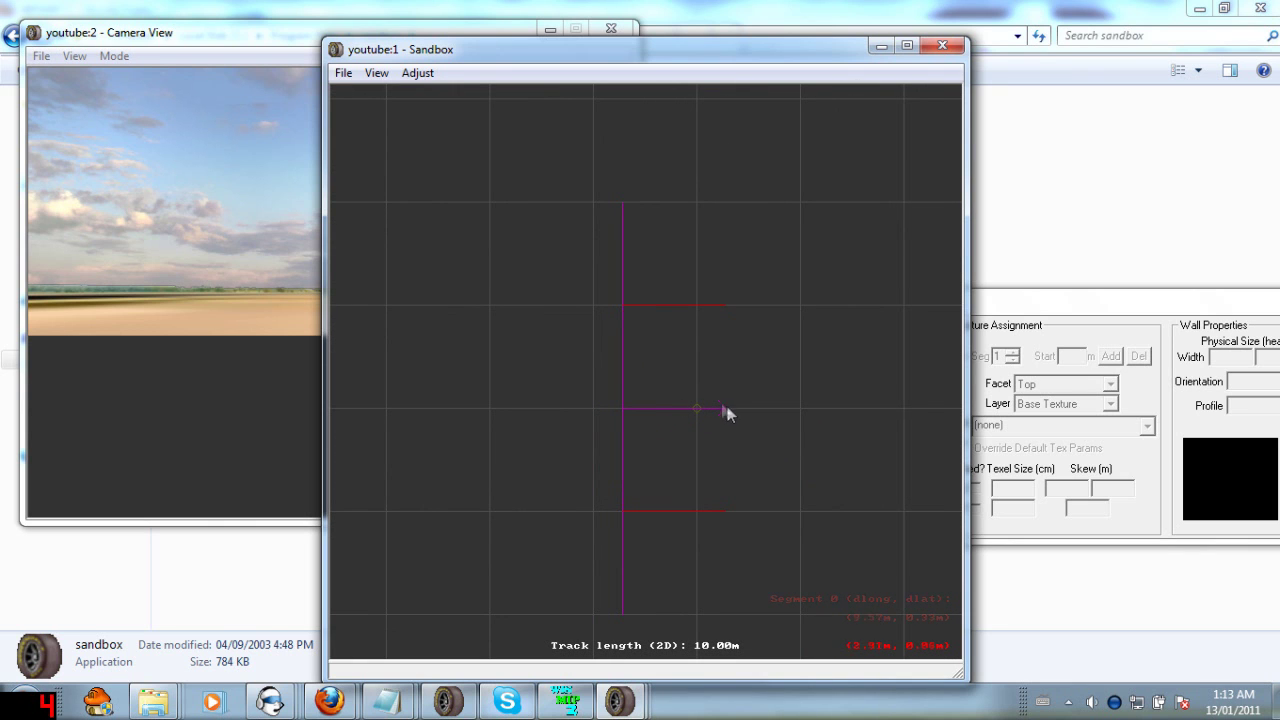
pyautogui.moveTo(731, 416); pyautogui.dragTo(749, 420, button='right')
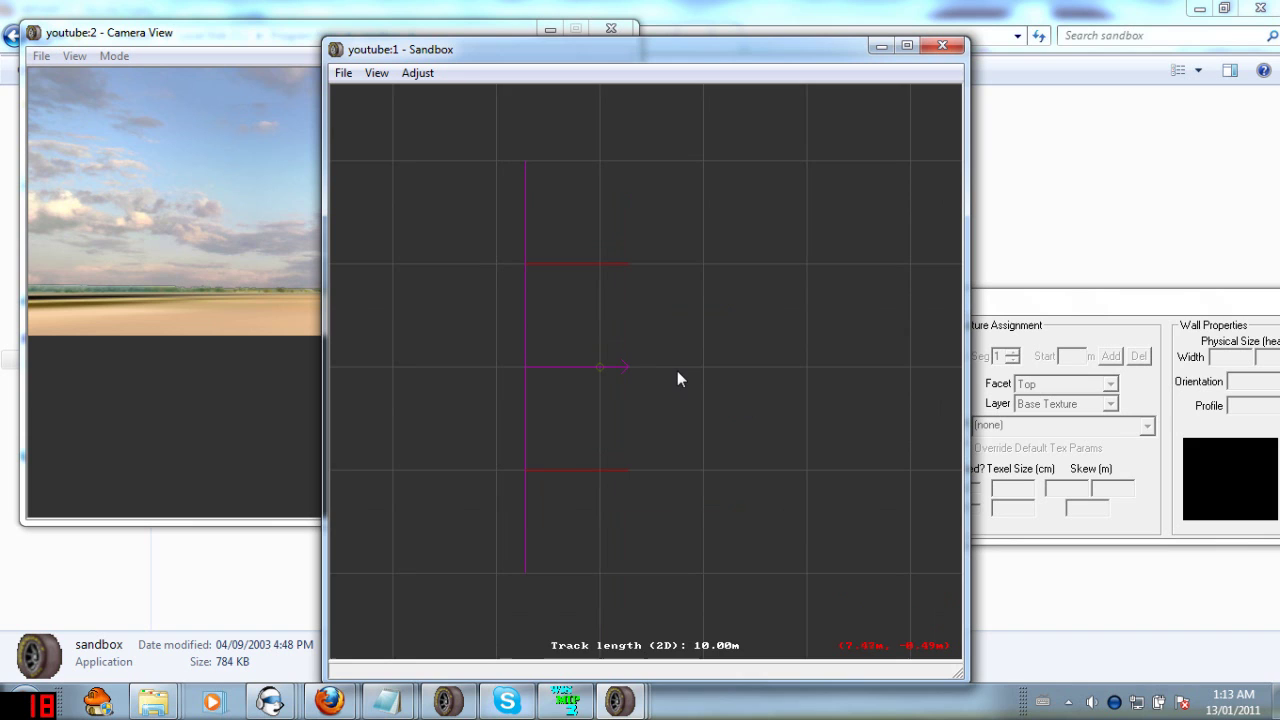
pyautogui.rightClick(652, 316)
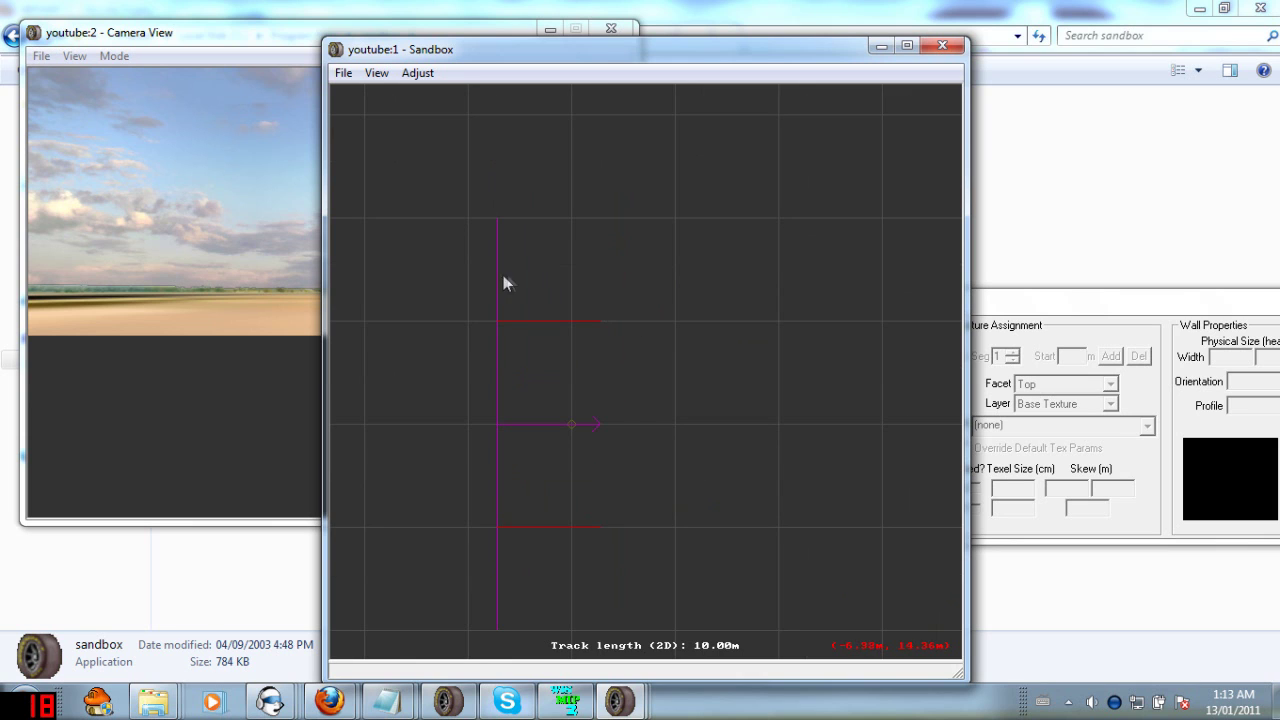
# Select the straight to show its head -7.20 m, tail 2.80 m and 10.00 m length.
pyautogui.rightClick(482, 393)
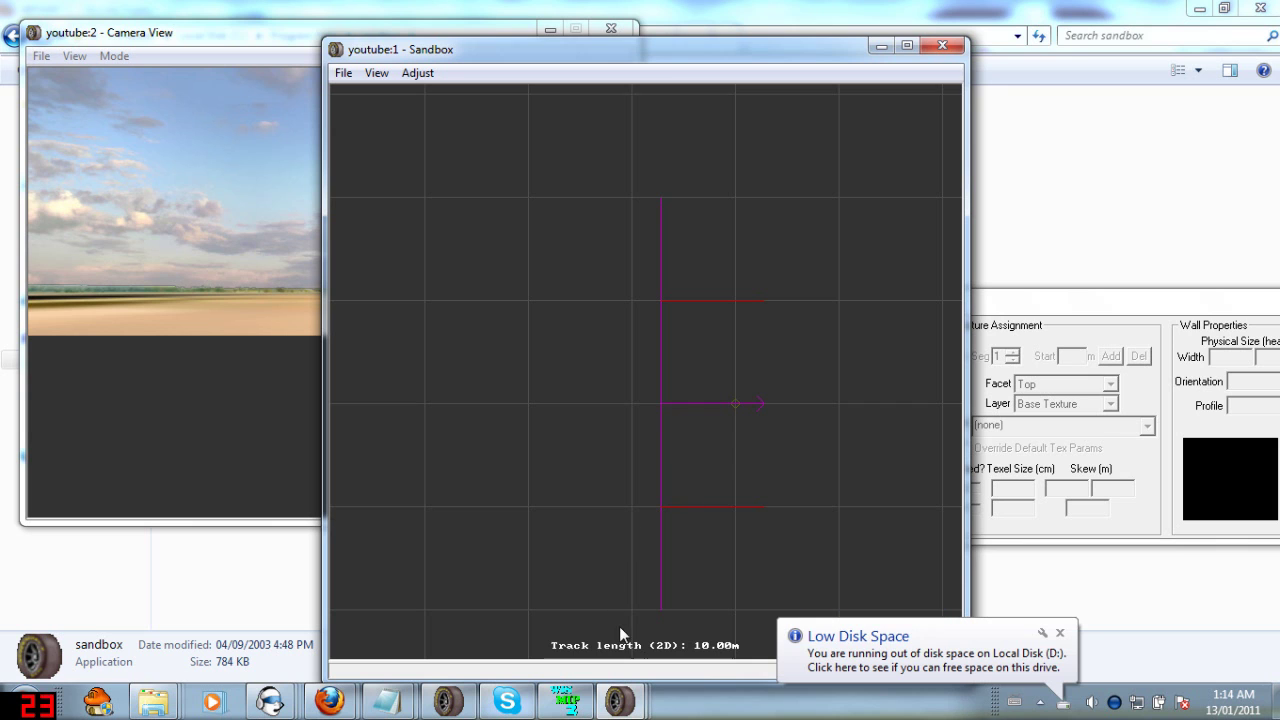
pyautogui.click(714, 414)
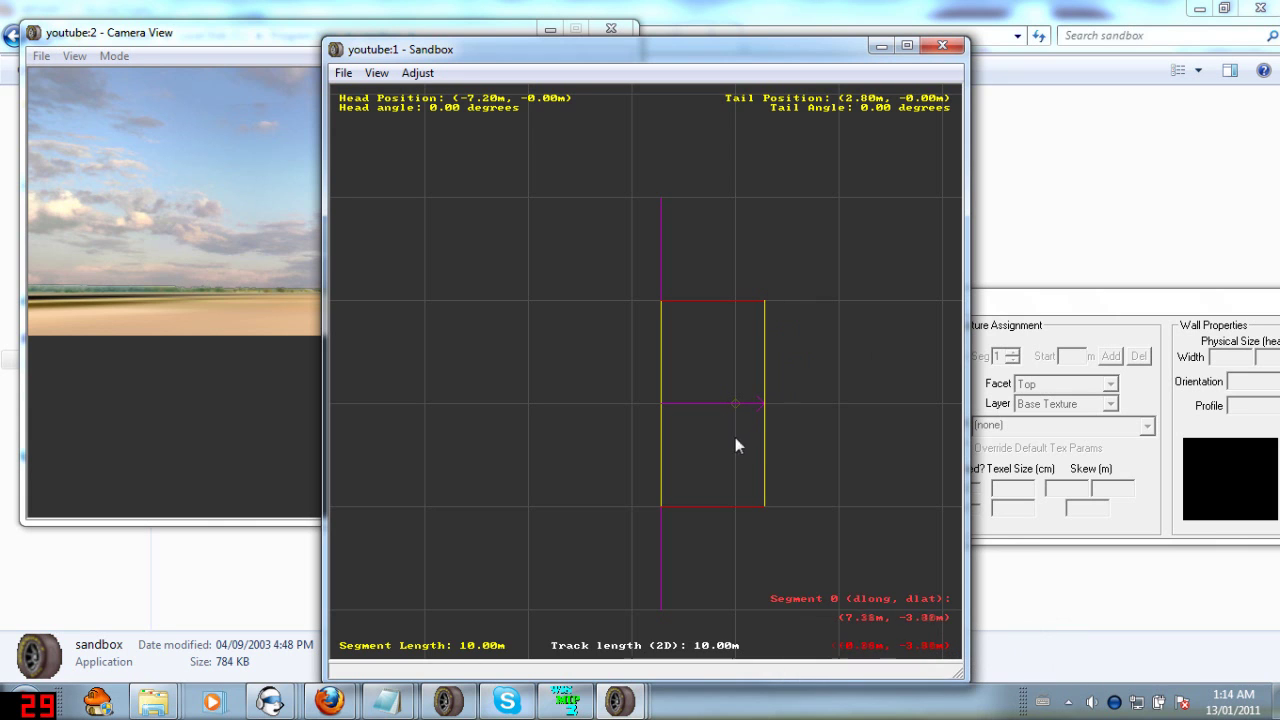
pyautogui.click(694, 363)
pyautogui.click(709, 414)
pyautogui.click(821, 292)
pyautogui.click(712, 307)
# Unlock all geometry and drag the straight's tail out to stretch it to 29.79 m.
pyautogui.rightClick(605, 297)
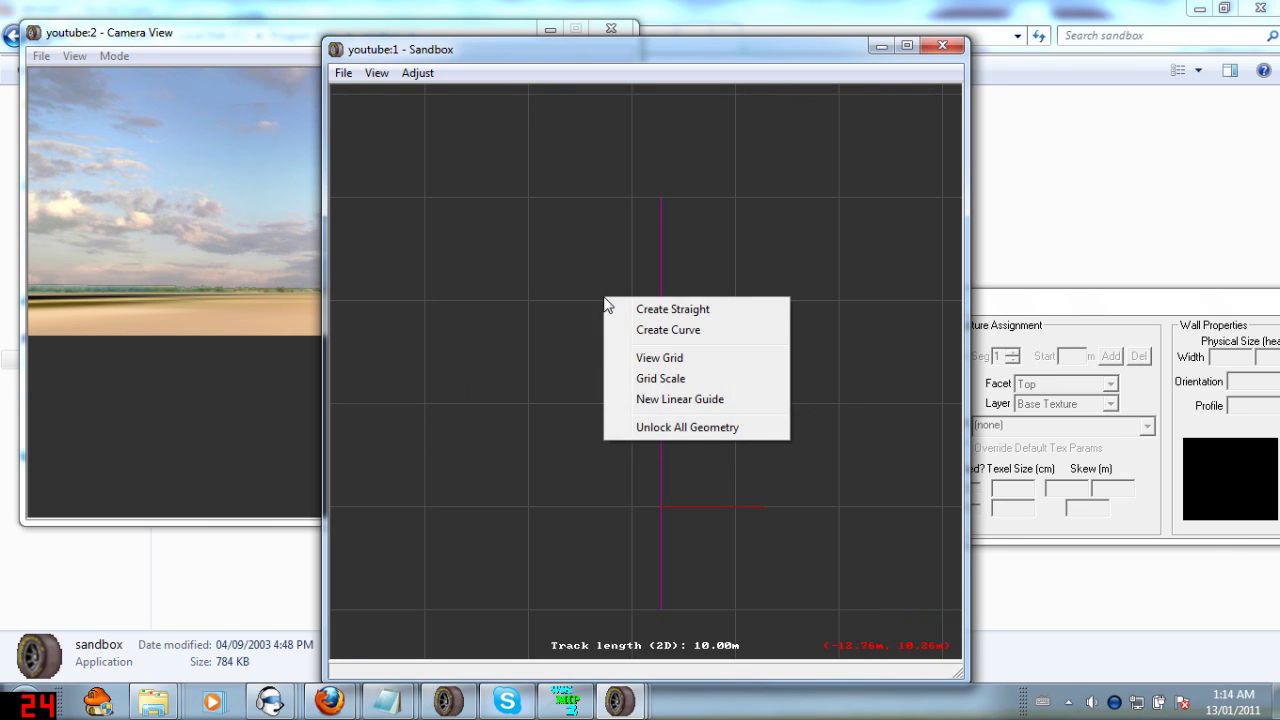
pyautogui.click(645, 428)
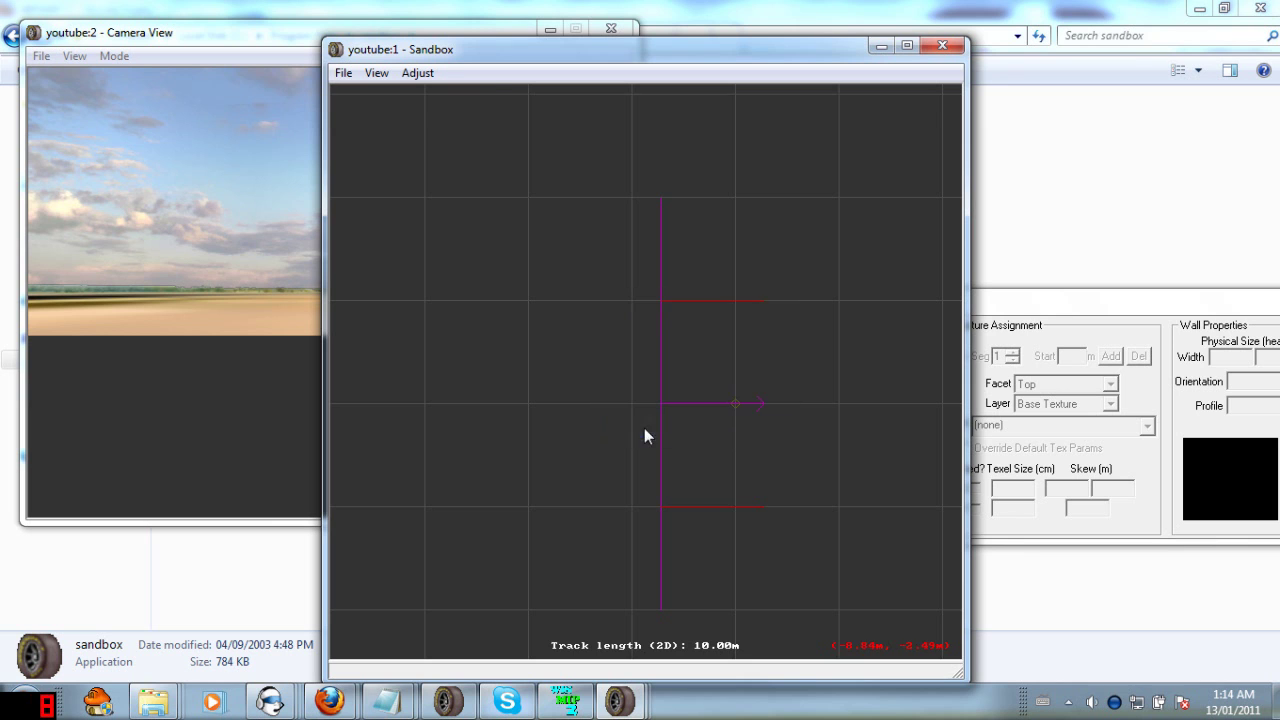
pyautogui.moveTo(736, 398); pyautogui.dragTo(940, 401)
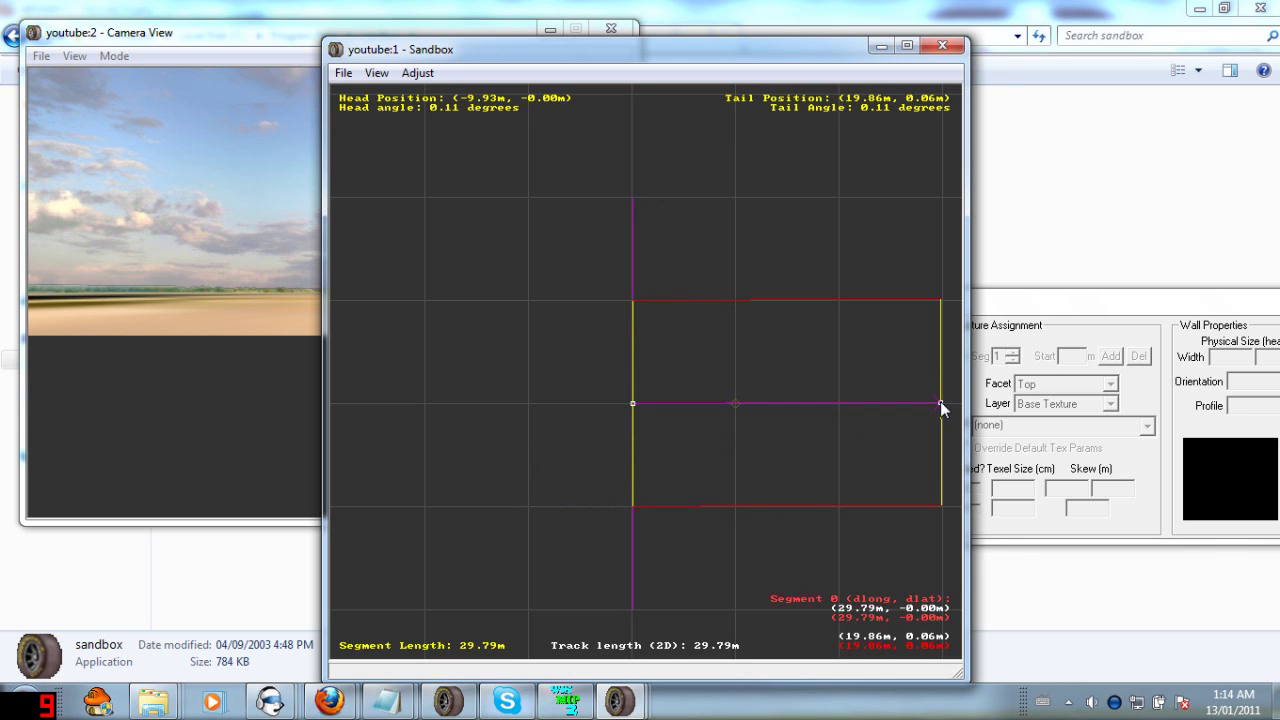
pyautogui.rightClick(751, 358)
pyautogui.click(714, 362)
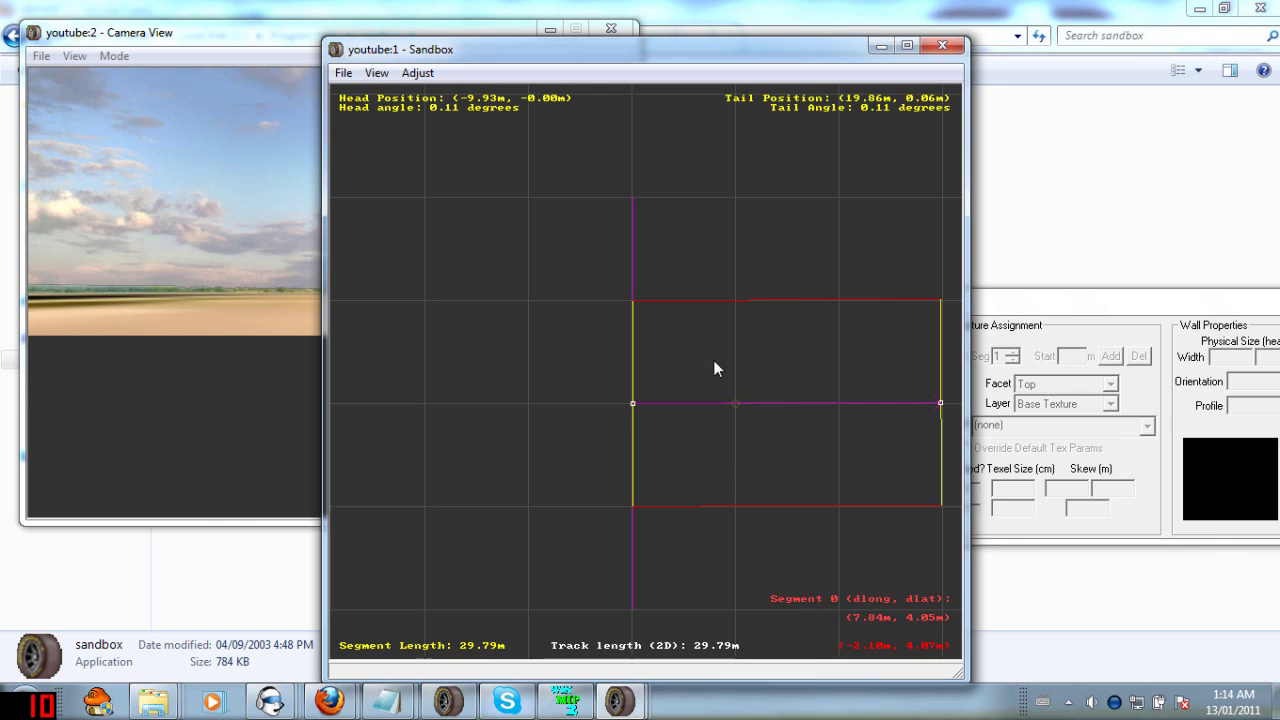
pyautogui.middleClick(774, 373)
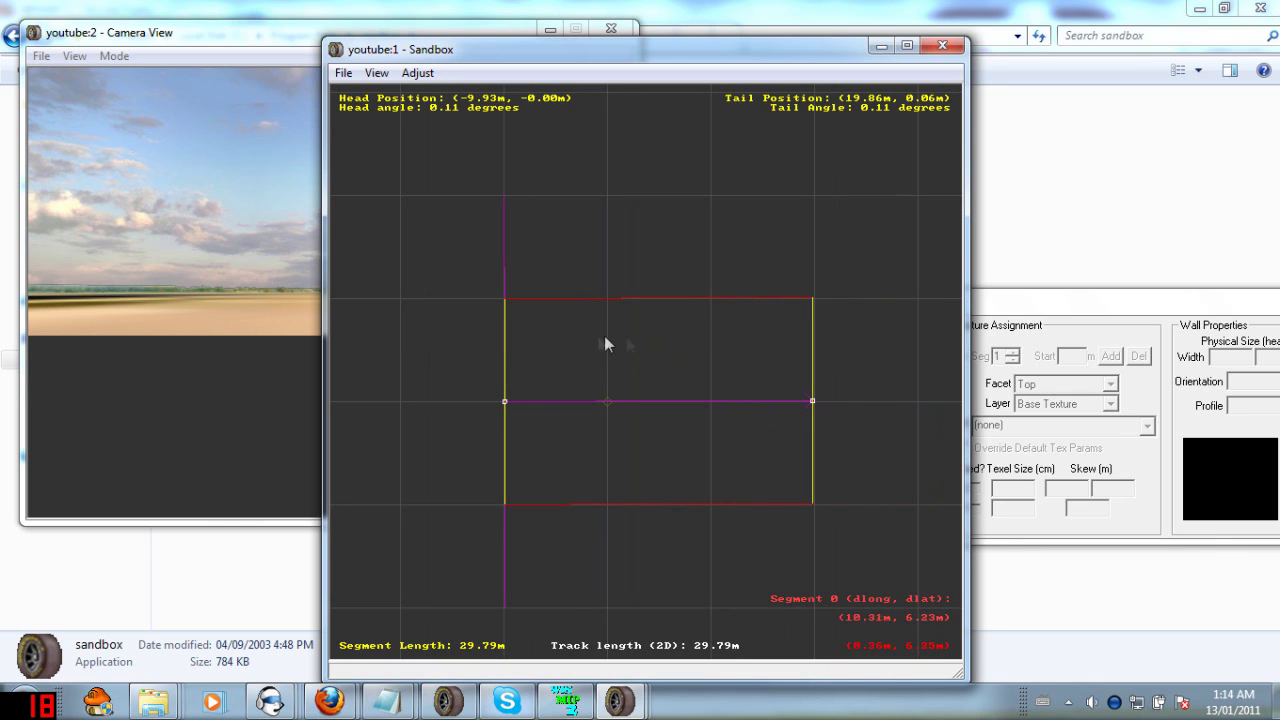
# Insert an F section into the straight and drag both its ends down level.
pyautogui.rightClick(569, 350)
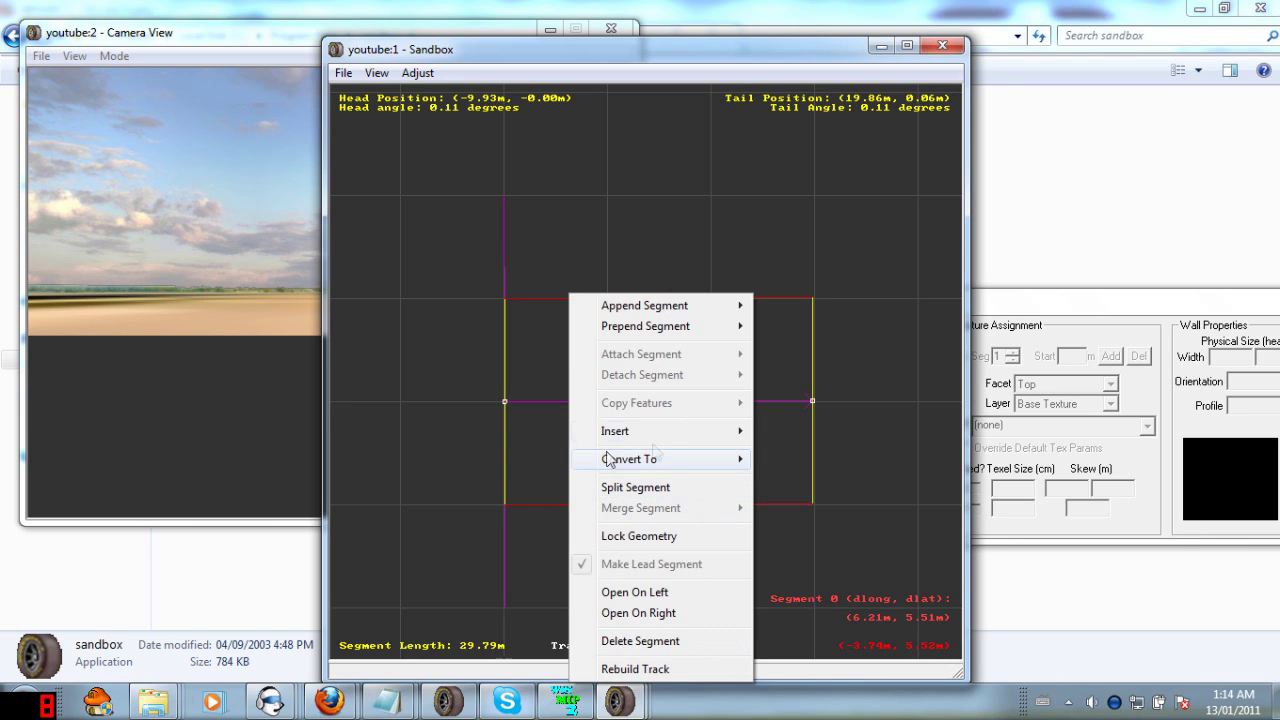
pyautogui.moveTo(687, 432)
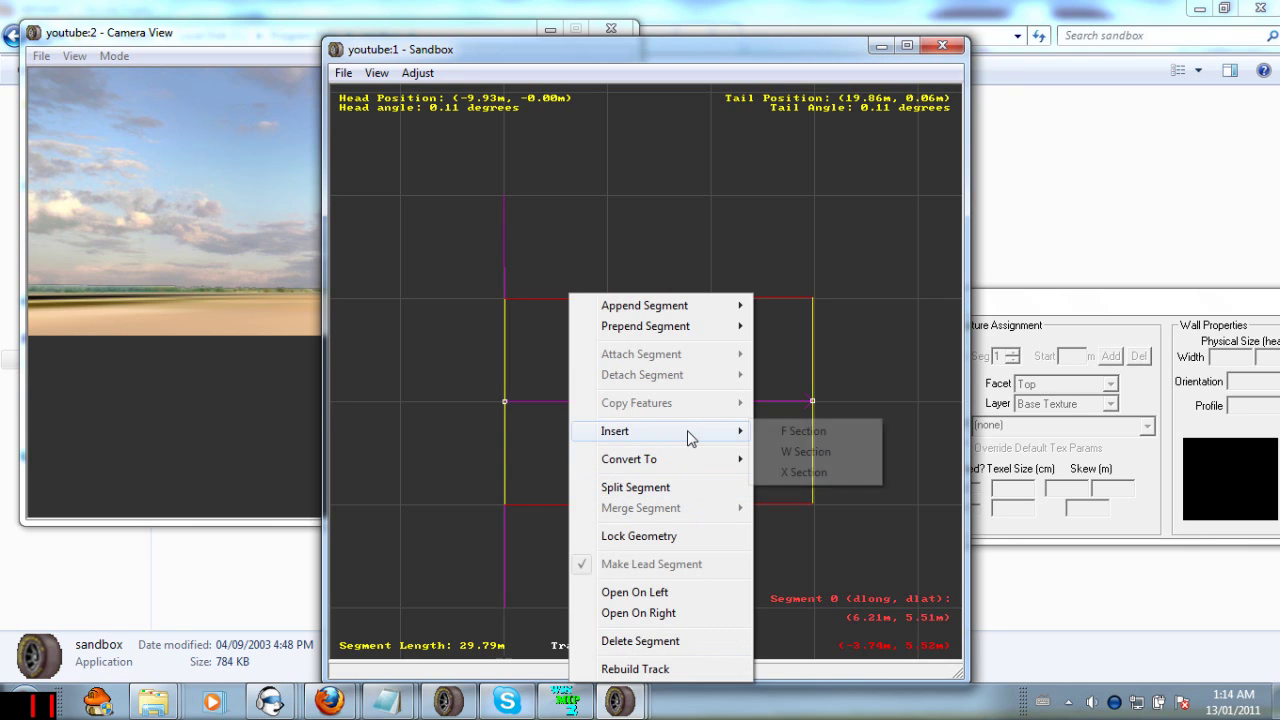
pyautogui.click(827, 440)
pyautogui.moveTo(811, 343); pyautogui.dragTo(811, 371)
pyautogui.moveTo(505, 345); pyautogui.dragTo(503, 368)
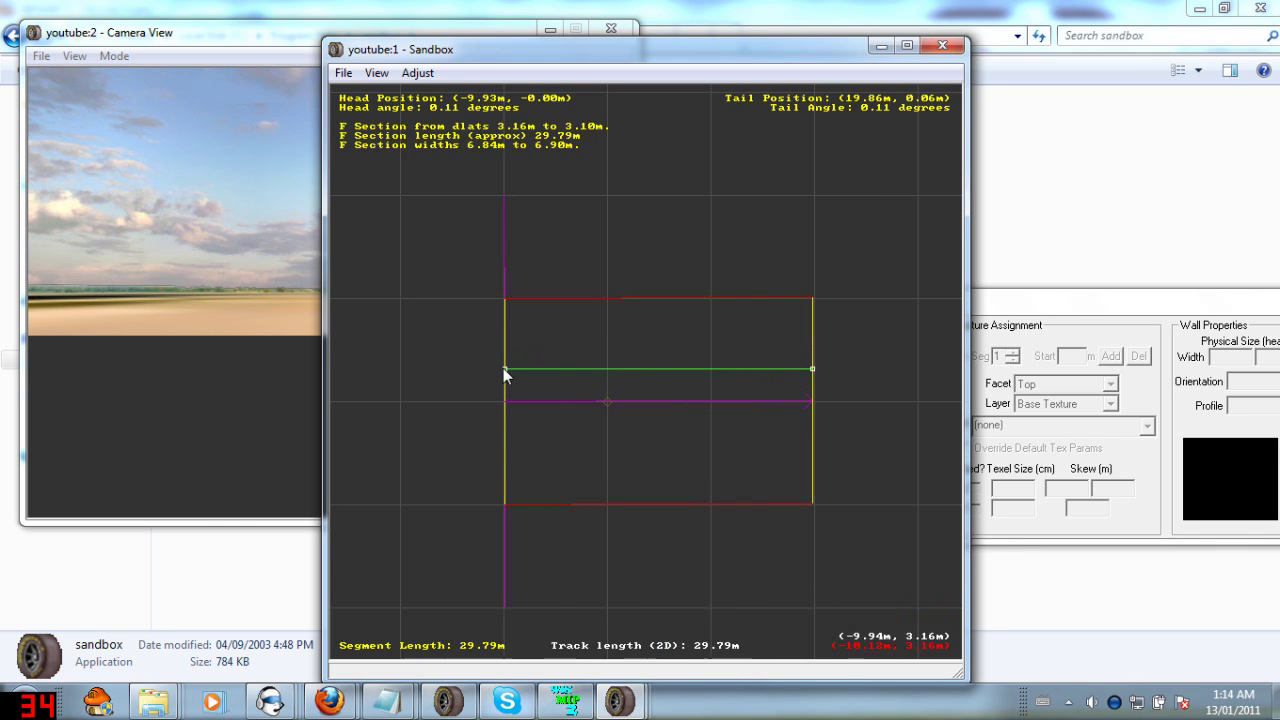
# Insert a second F section into the straight.
pyautogui.rightClick(598, 426)
pyautogui.moveTo(686, 175)
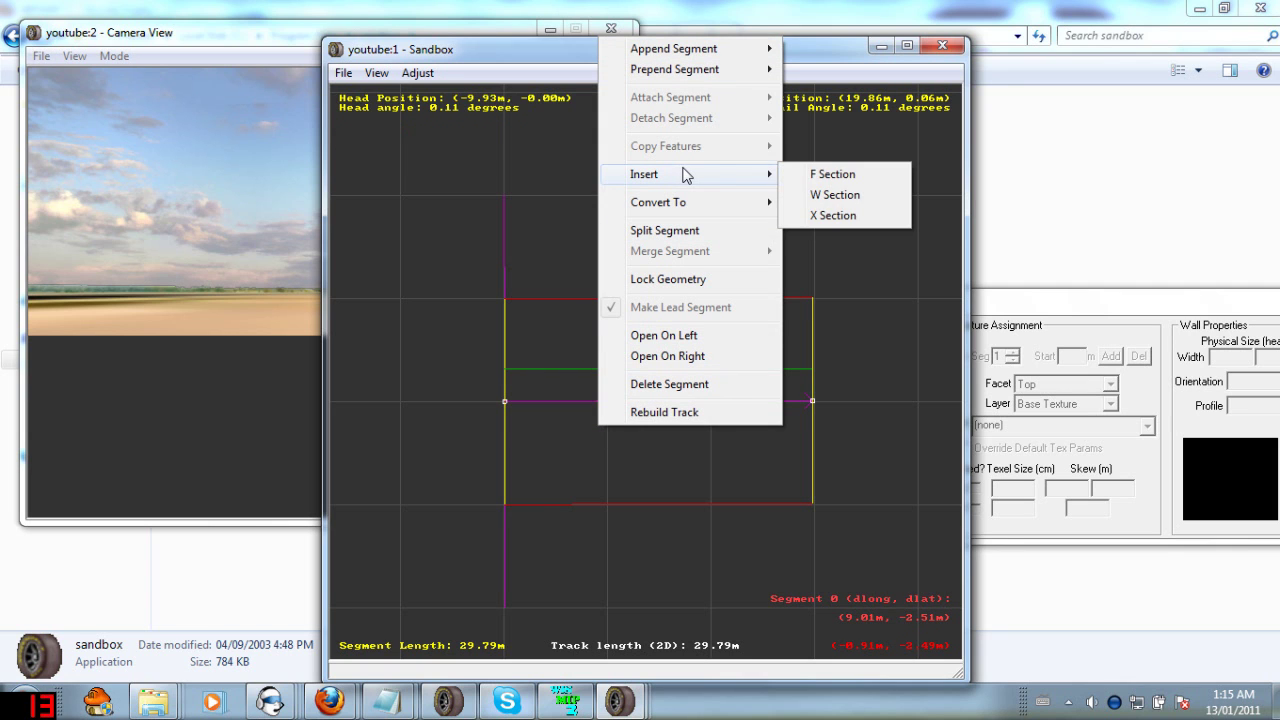
pyautogui.click(792, 175)
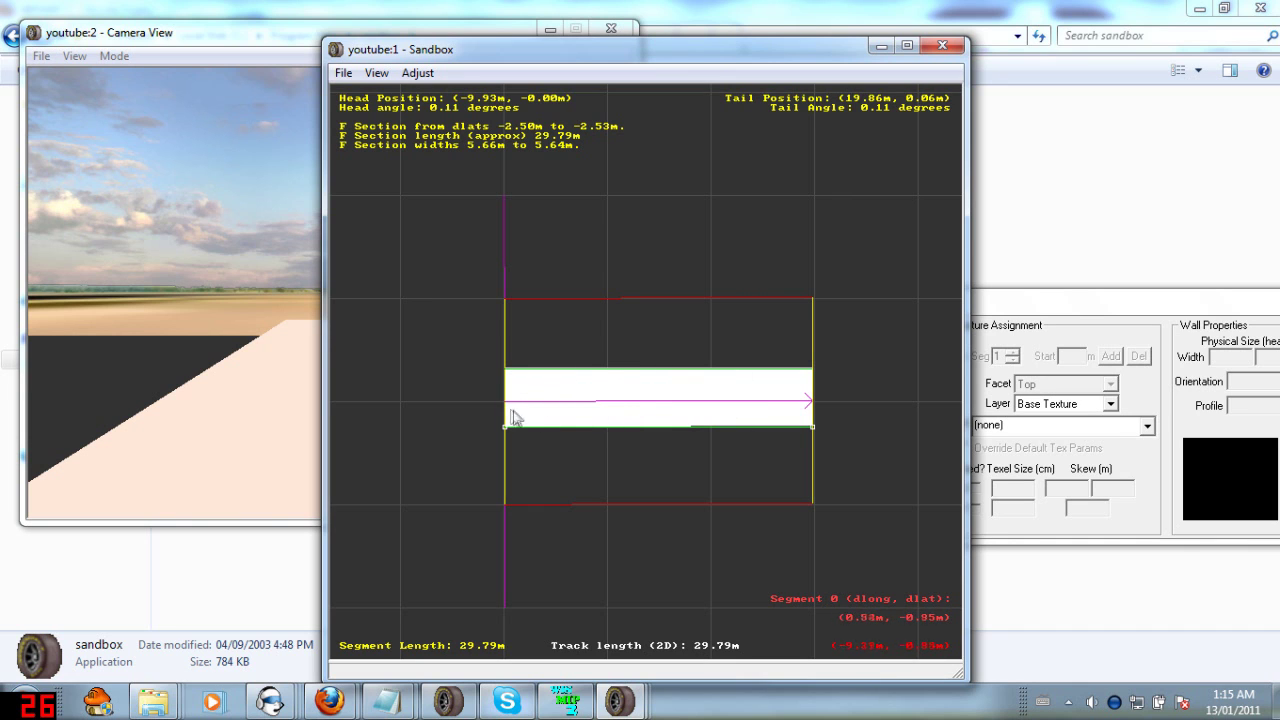
pyautogui.rightClick(613, 345)
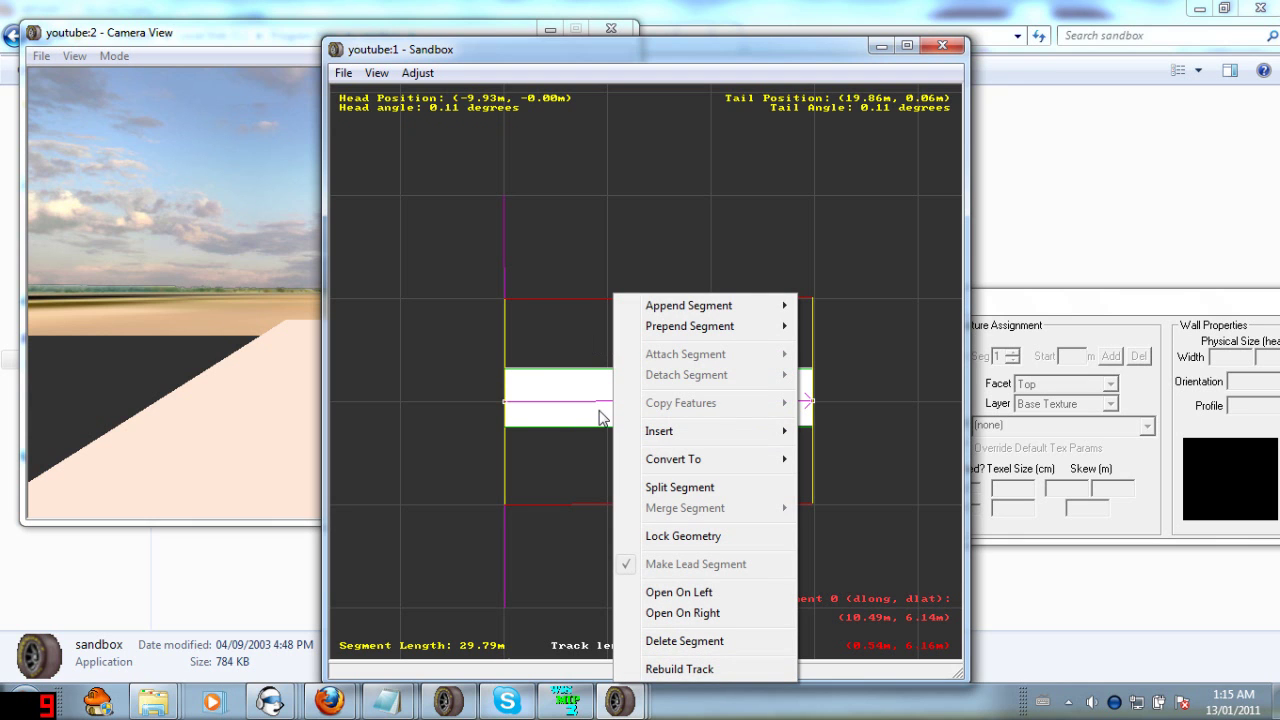
pyautogui.click(391, 84)
# With the world hidden, nudge the tail so the straight measures 29.88 m, then show the world again.
pyautogui.click(376, 73)
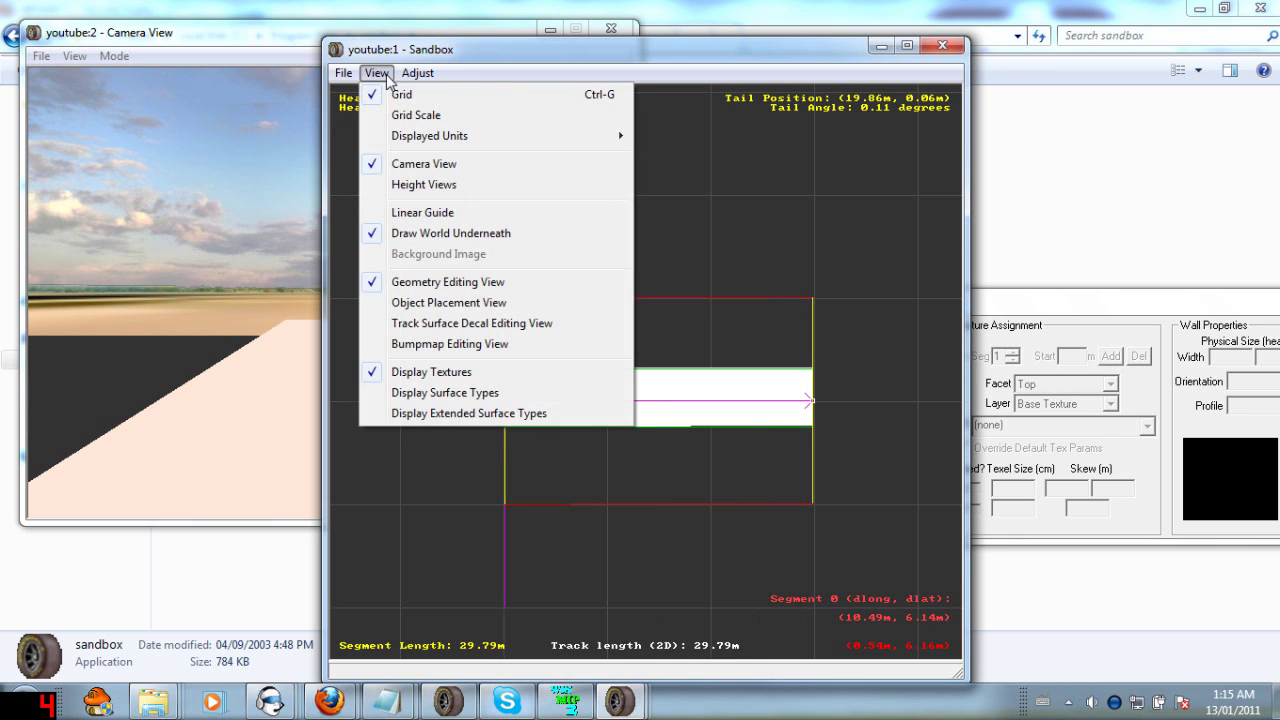
pyautogui.click(424, 235)
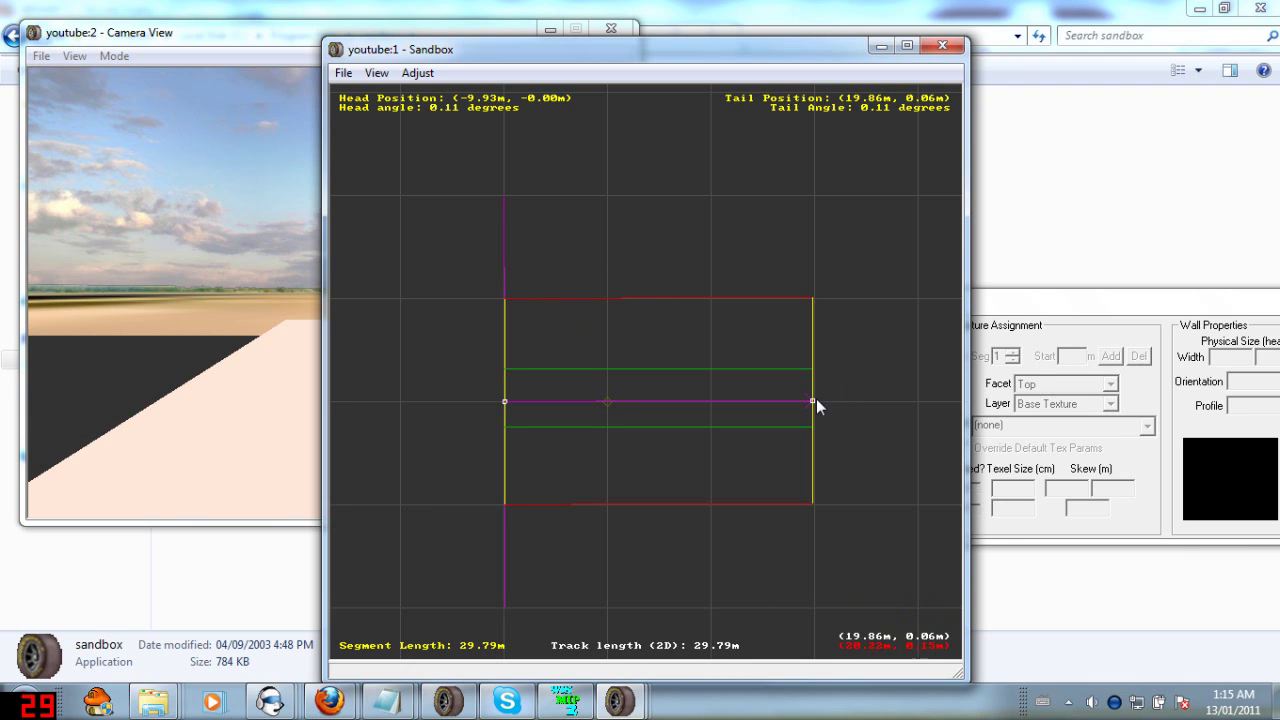
pyautogui.moveTo(813, 401); pyautogui.dragTo(814, 402)
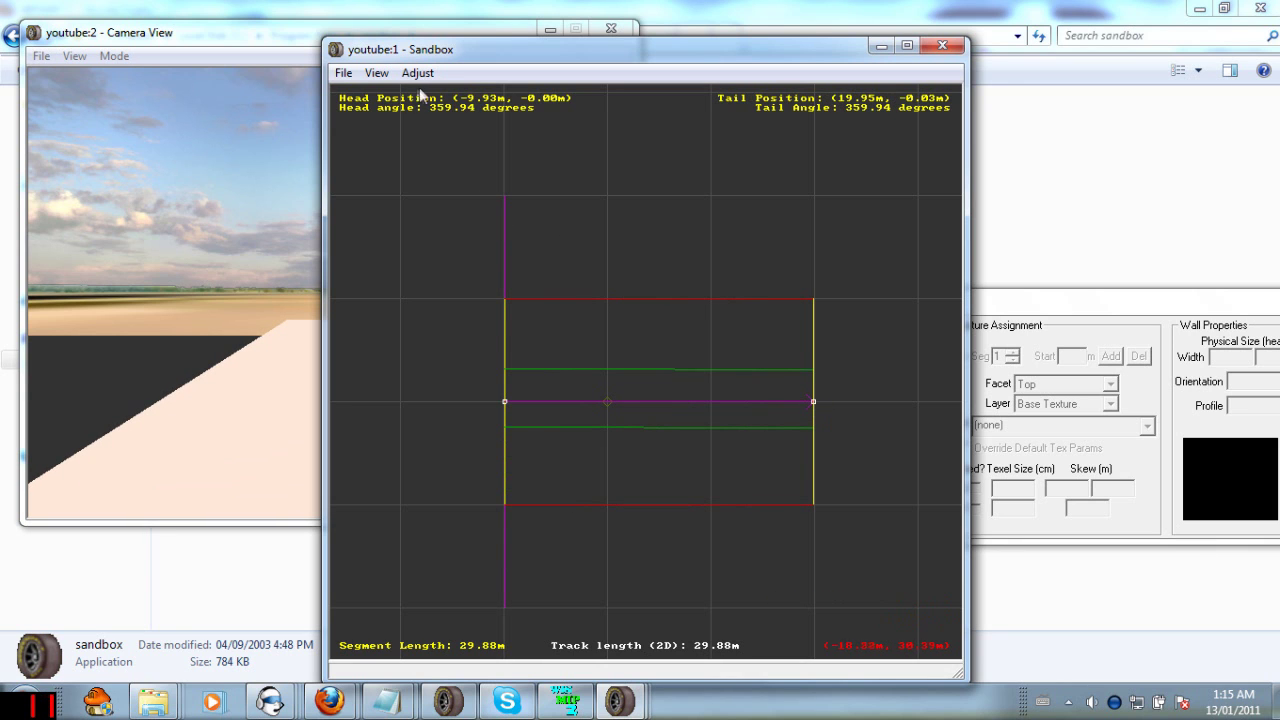
pyautogui.click(378, 74)
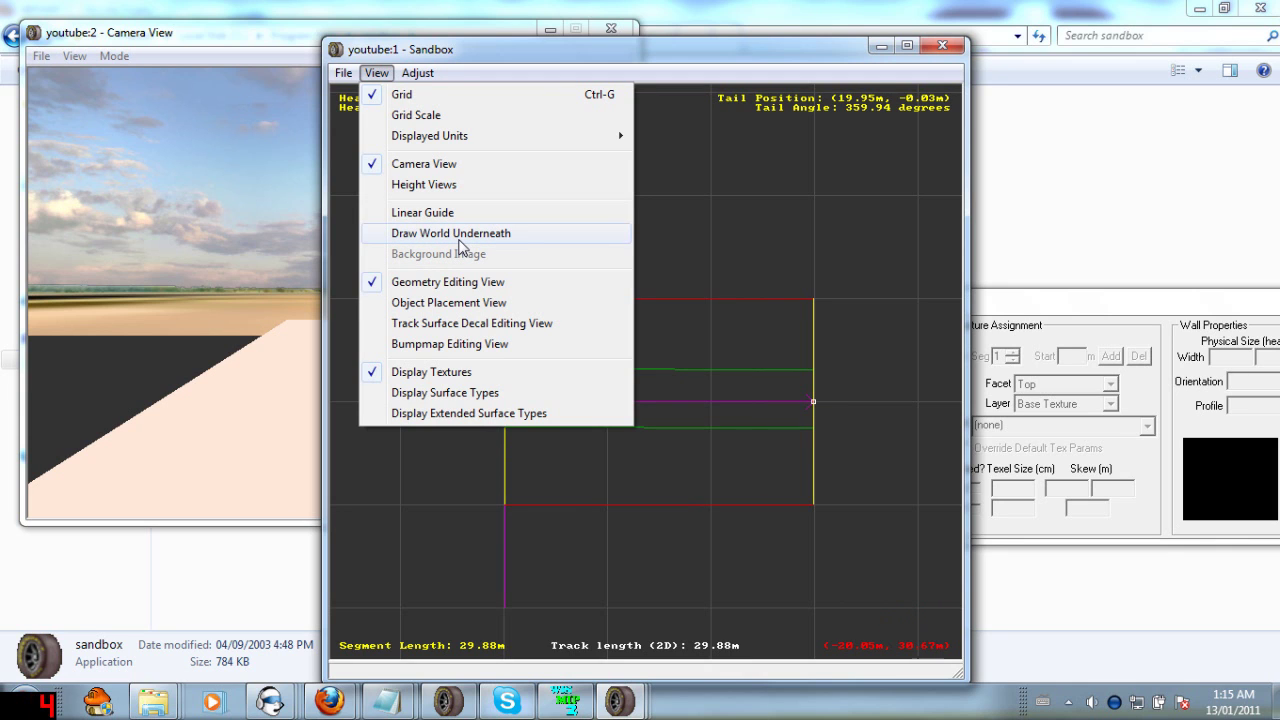
pyautogui.click(459, 236)
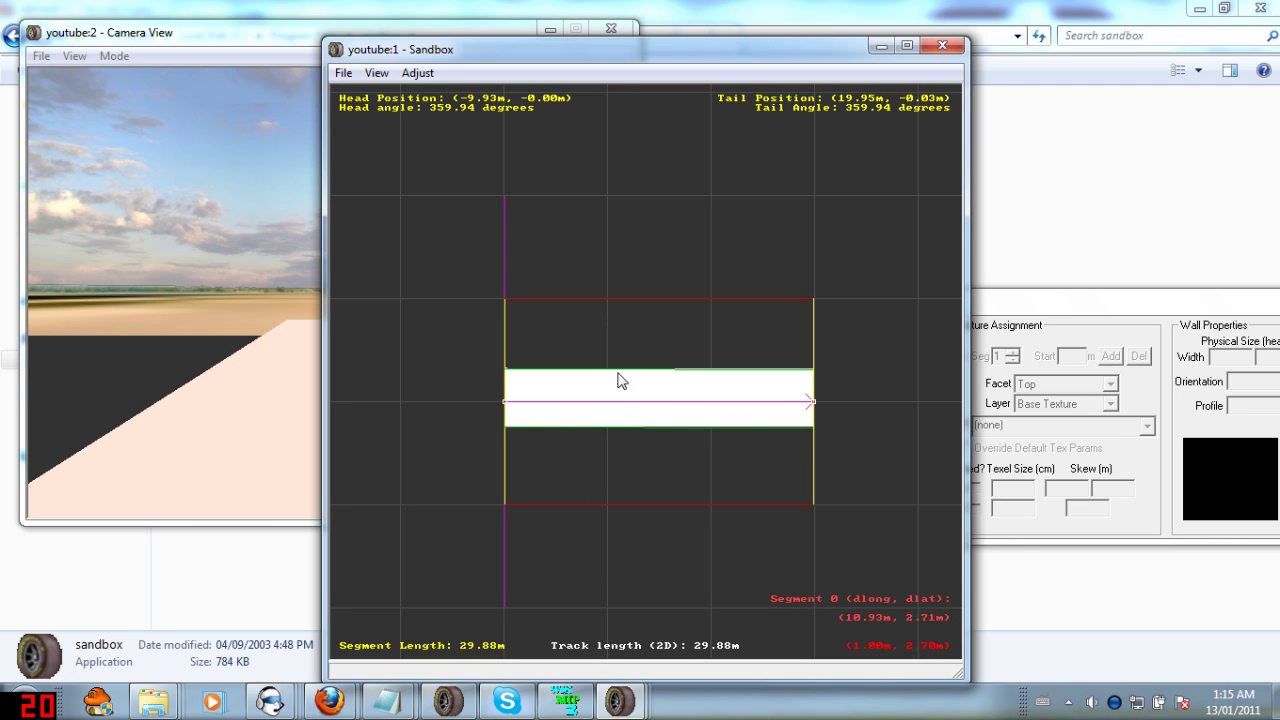
# Save the youtube track.
pyautogui.click(343, 73)
pyautogui.click(390, 270)
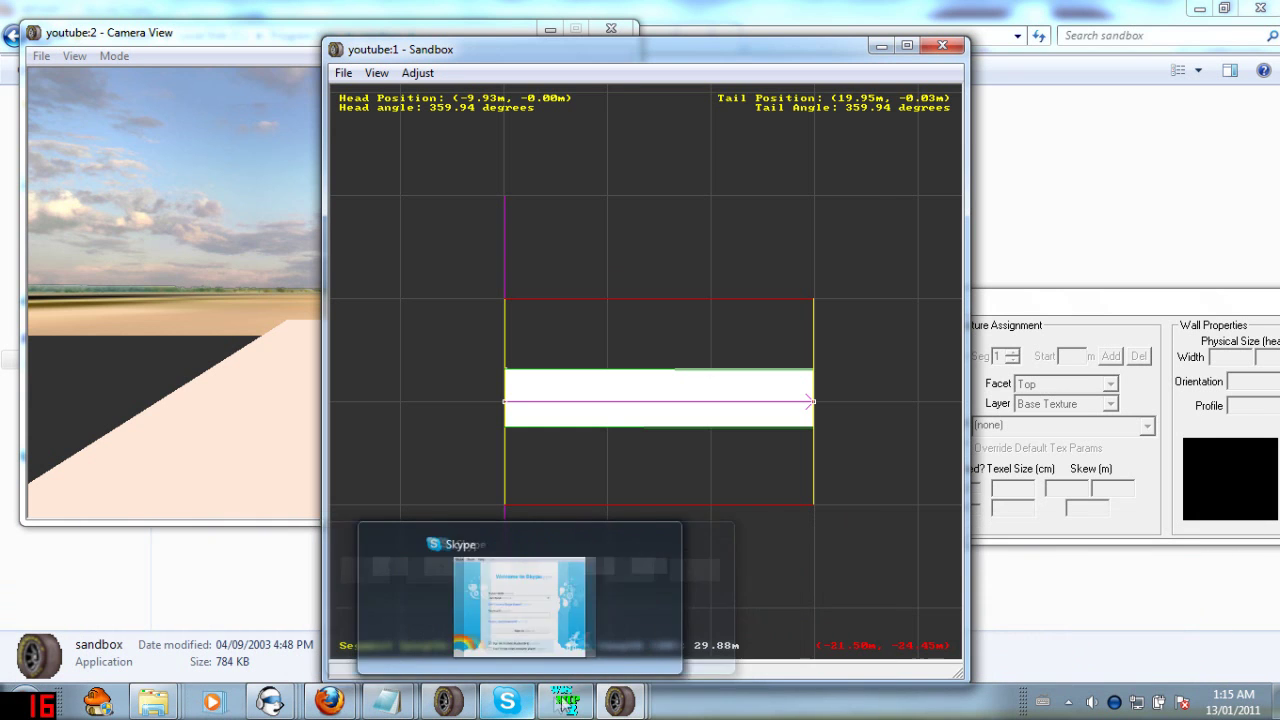
pyautogui.moveTo(567, 704)
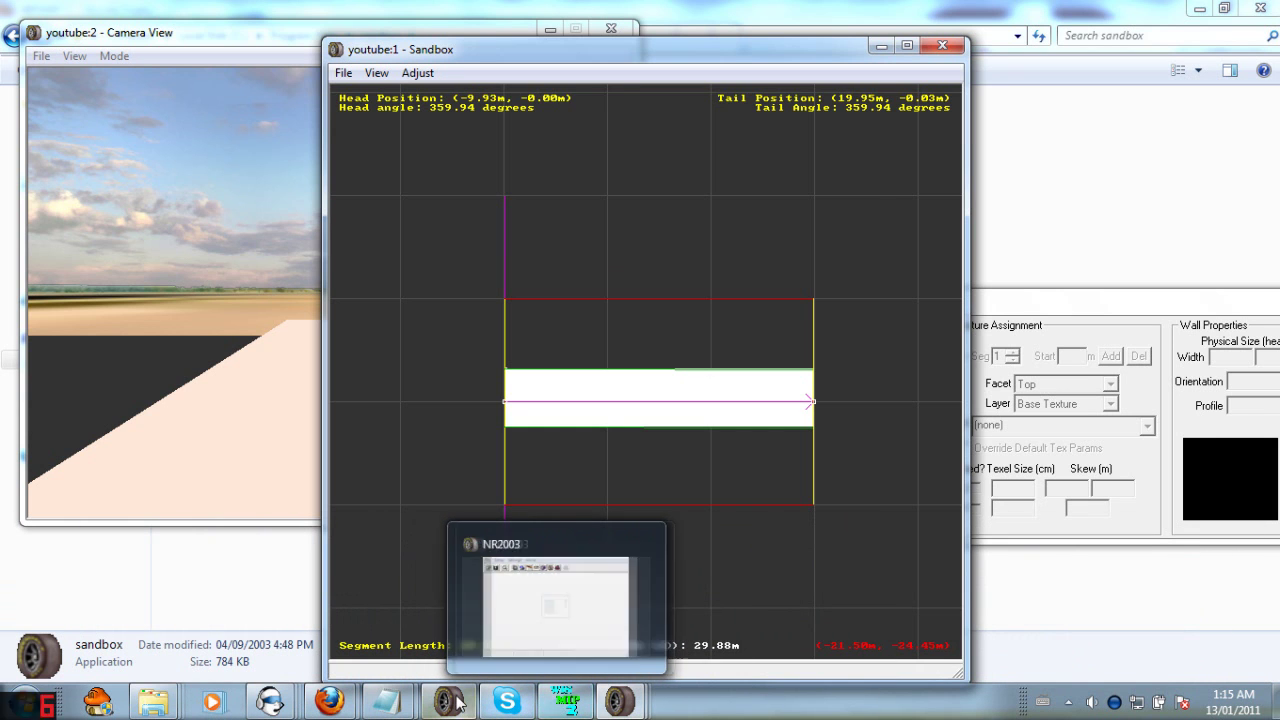
# Bring WinMip 2 to the front, then open and close its Batch Conversion dialog.
pyautogui.click(563, 702)
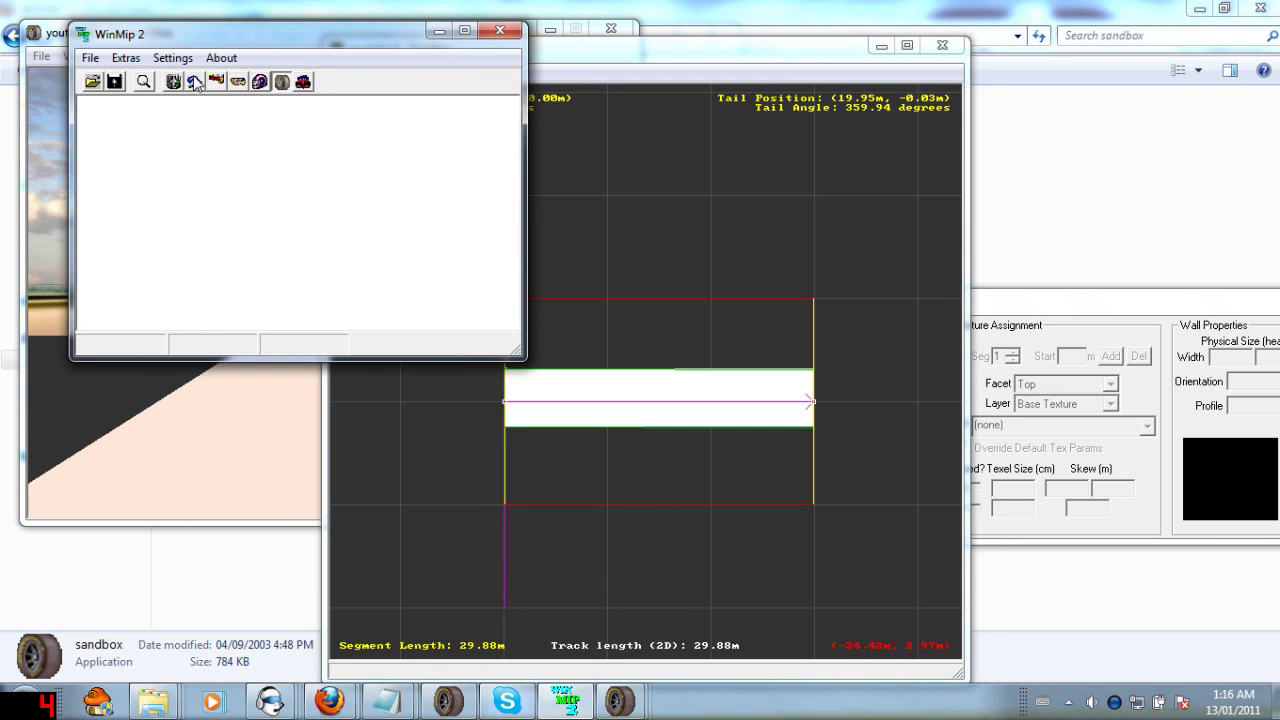
pyautogui.click(162, 62)
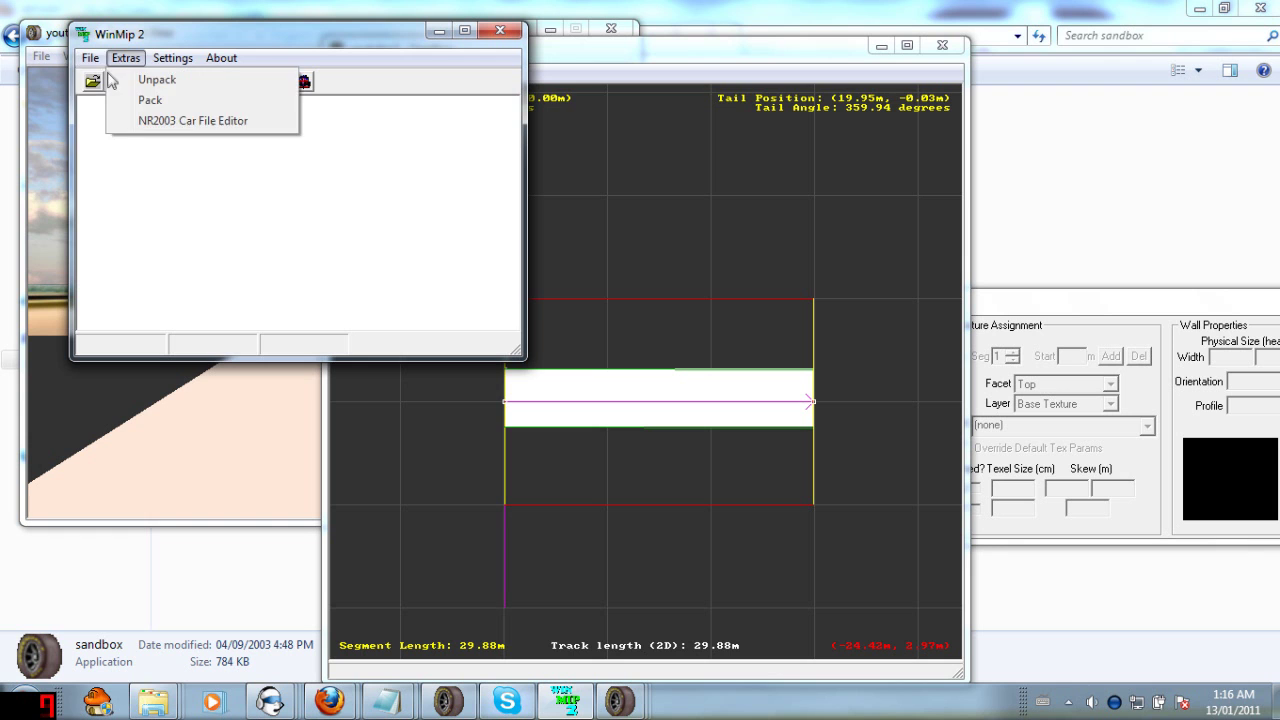
pyautogui.click(114, 130)
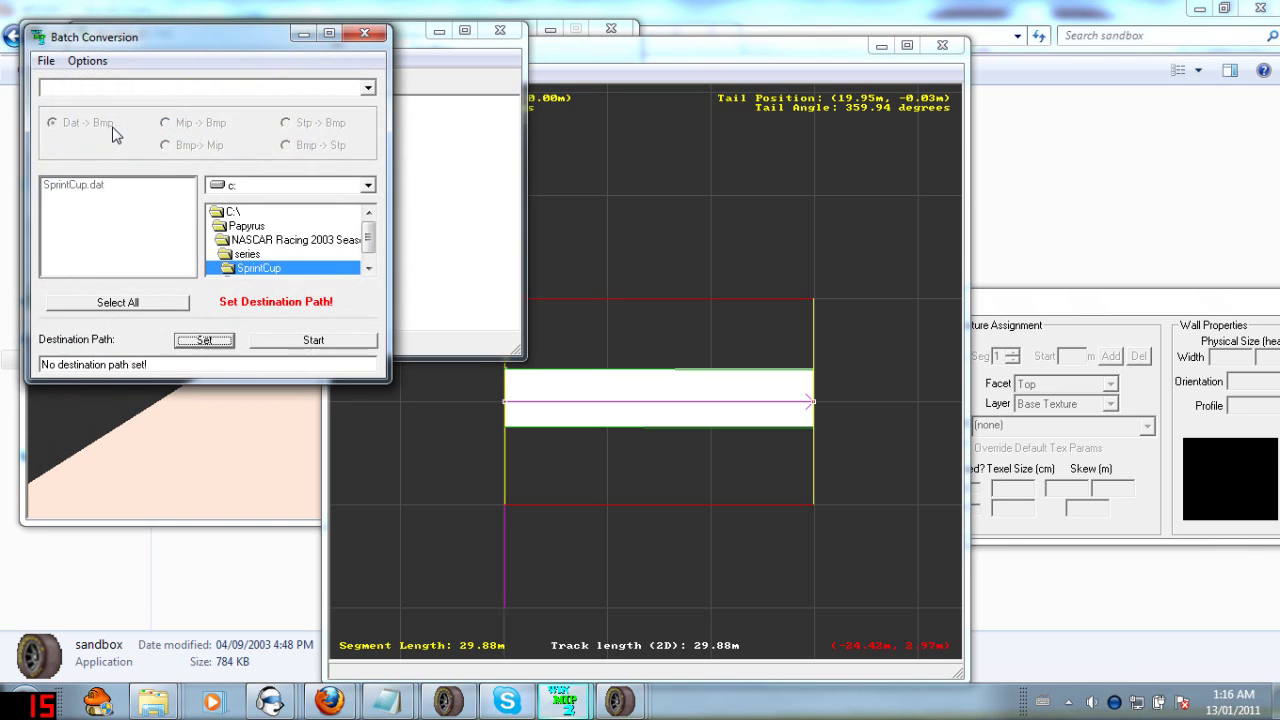
pyautogui.click(362, 34)
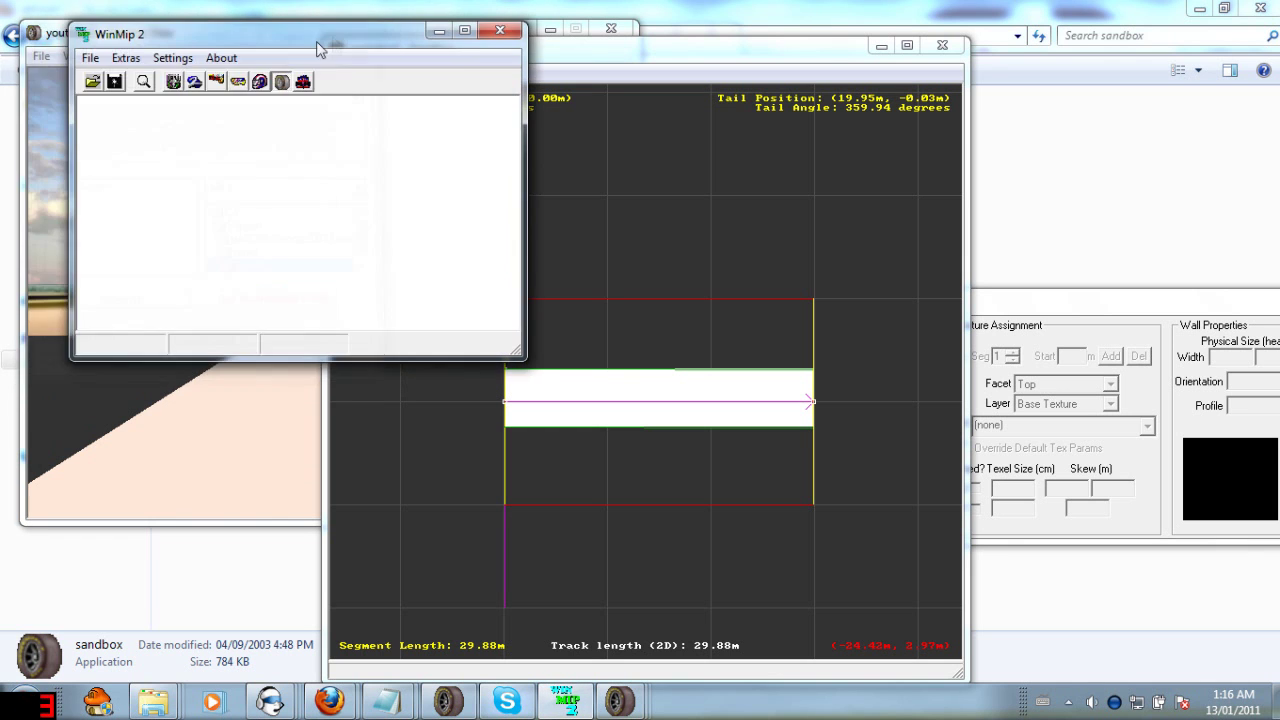
# Open the Unpack window from WinMip's Extras menu.
pyautogui.click(173, 60)
pyautogui.moveTo(124, 58)
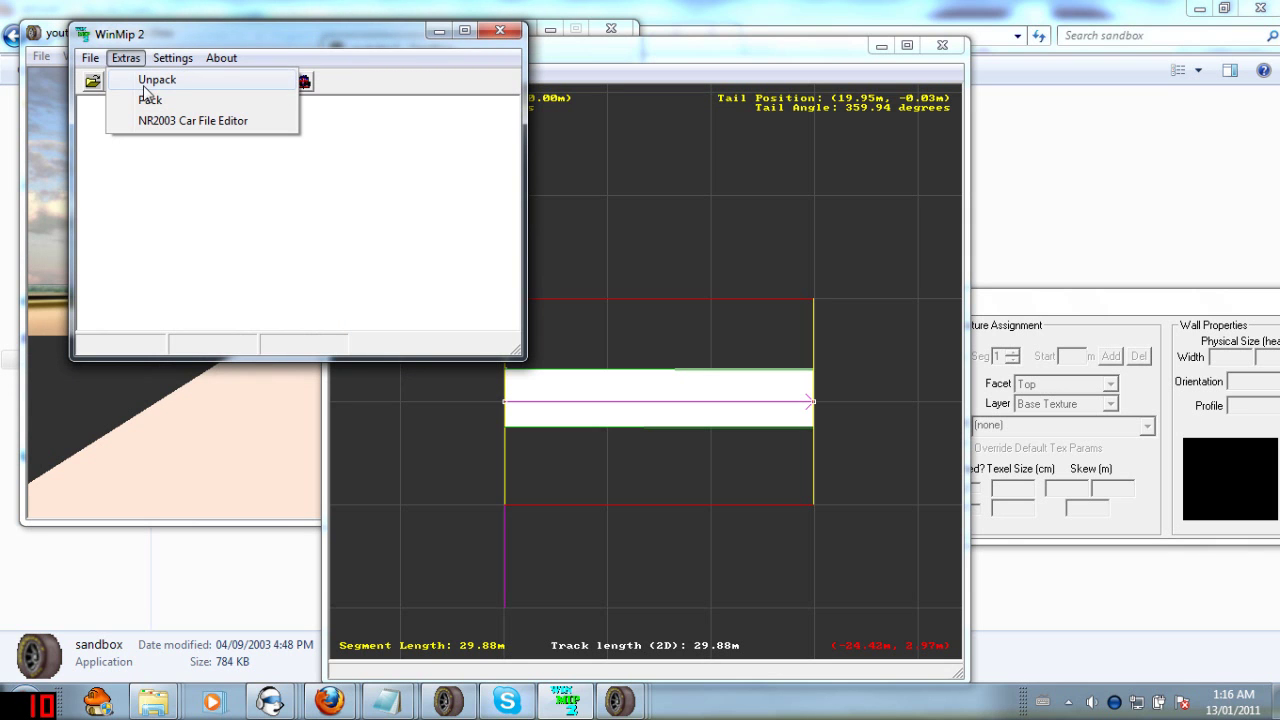
pyautogui.click(146, 86)
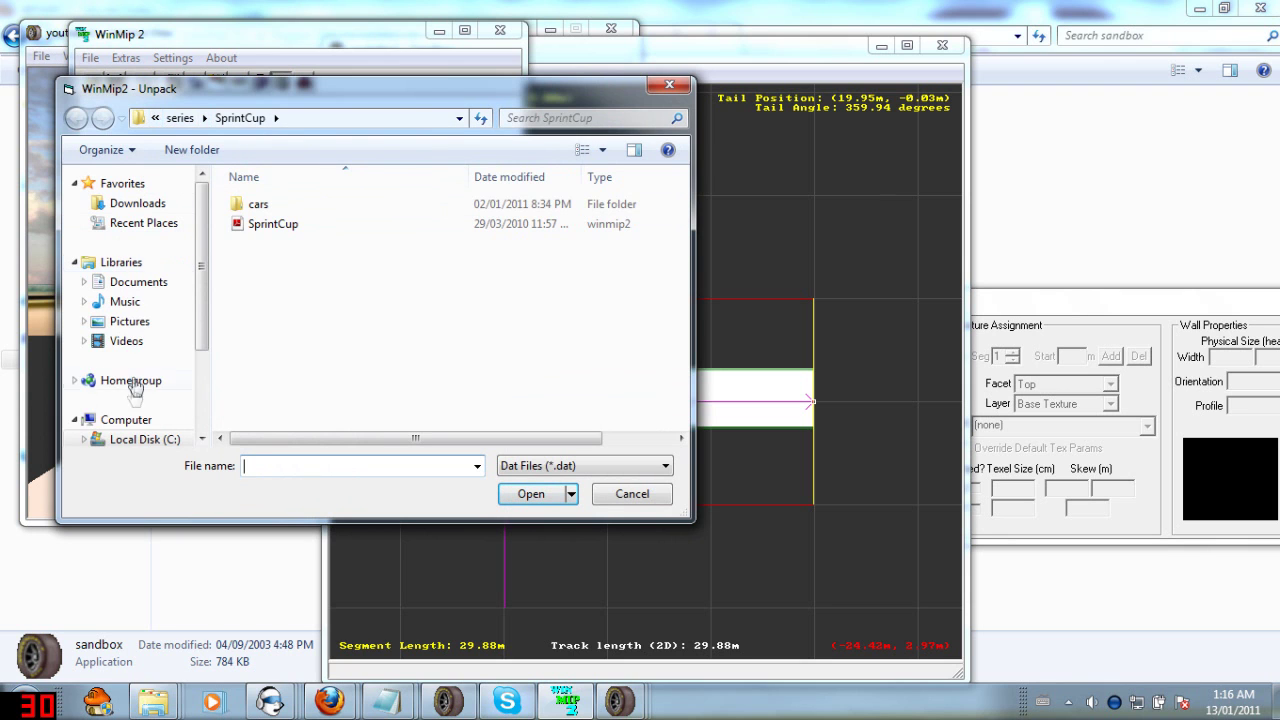
# Browse the Unpack dialog to C:\tracks\dover_legacy\dover_legacy.
pyautogui.click(95, 438)
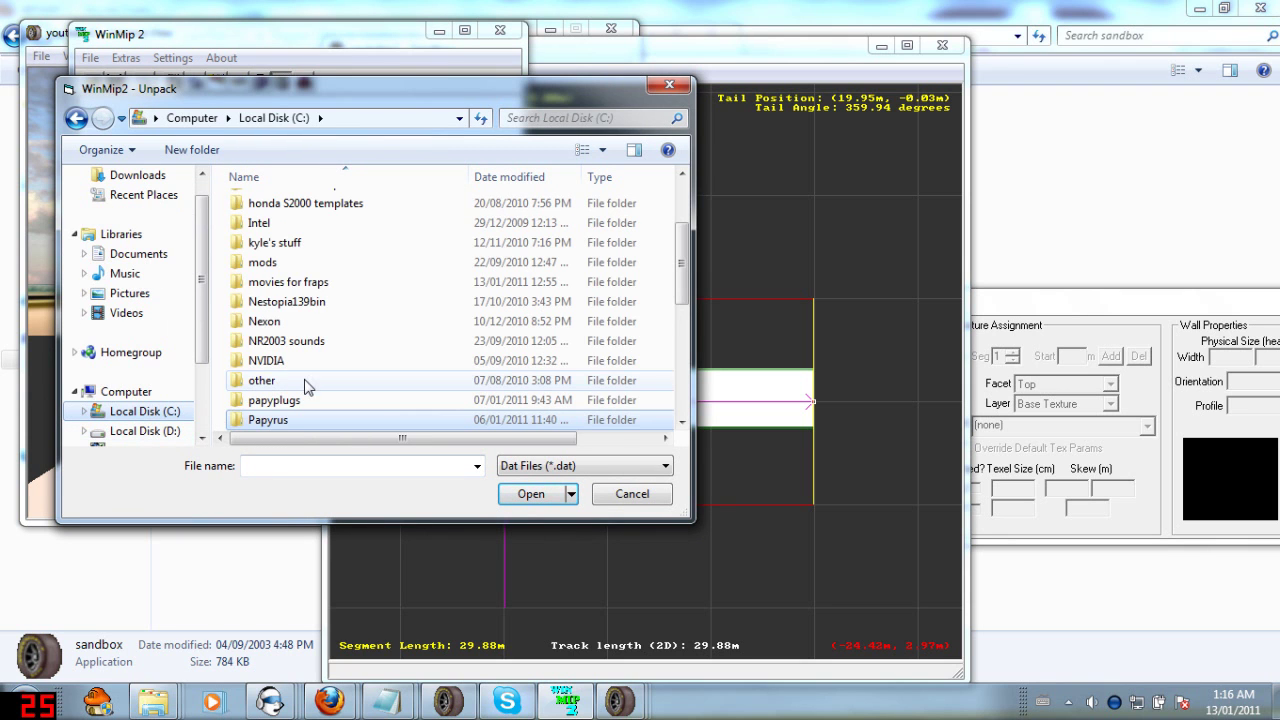
pyautogui.scroll(-2, 307, 387)
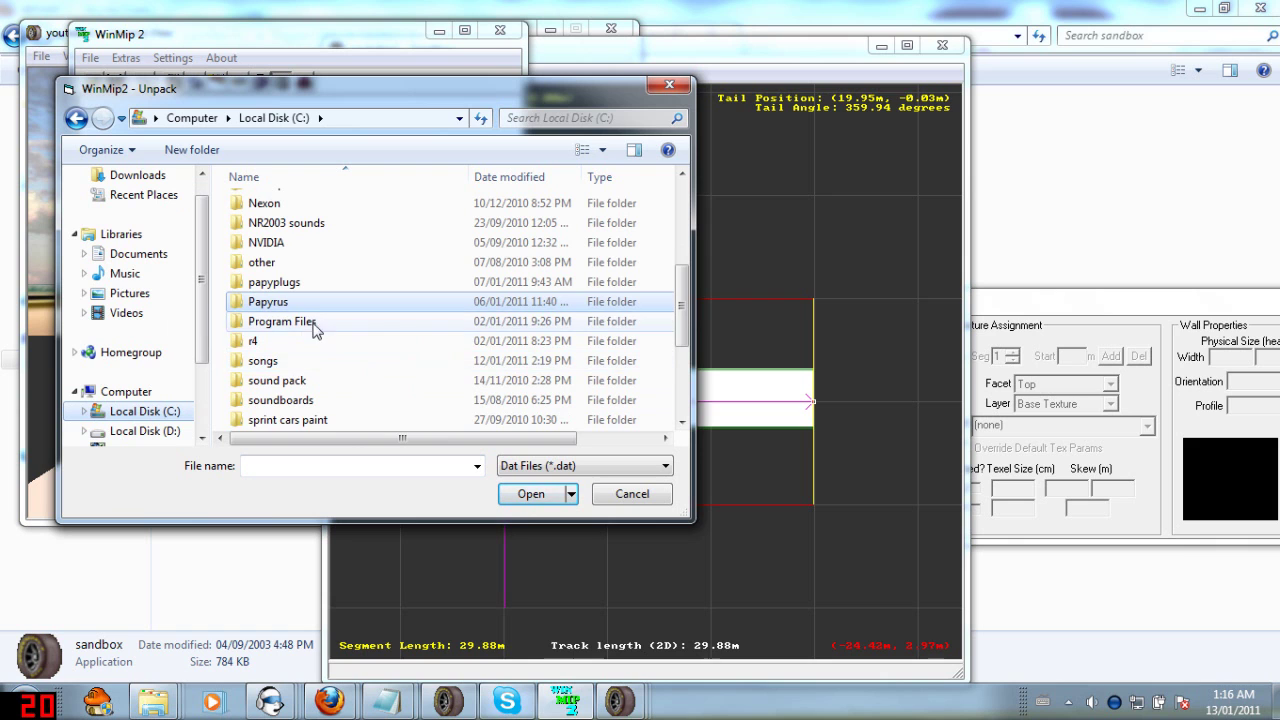
pyautogui.scroll(-2, 309, 335)
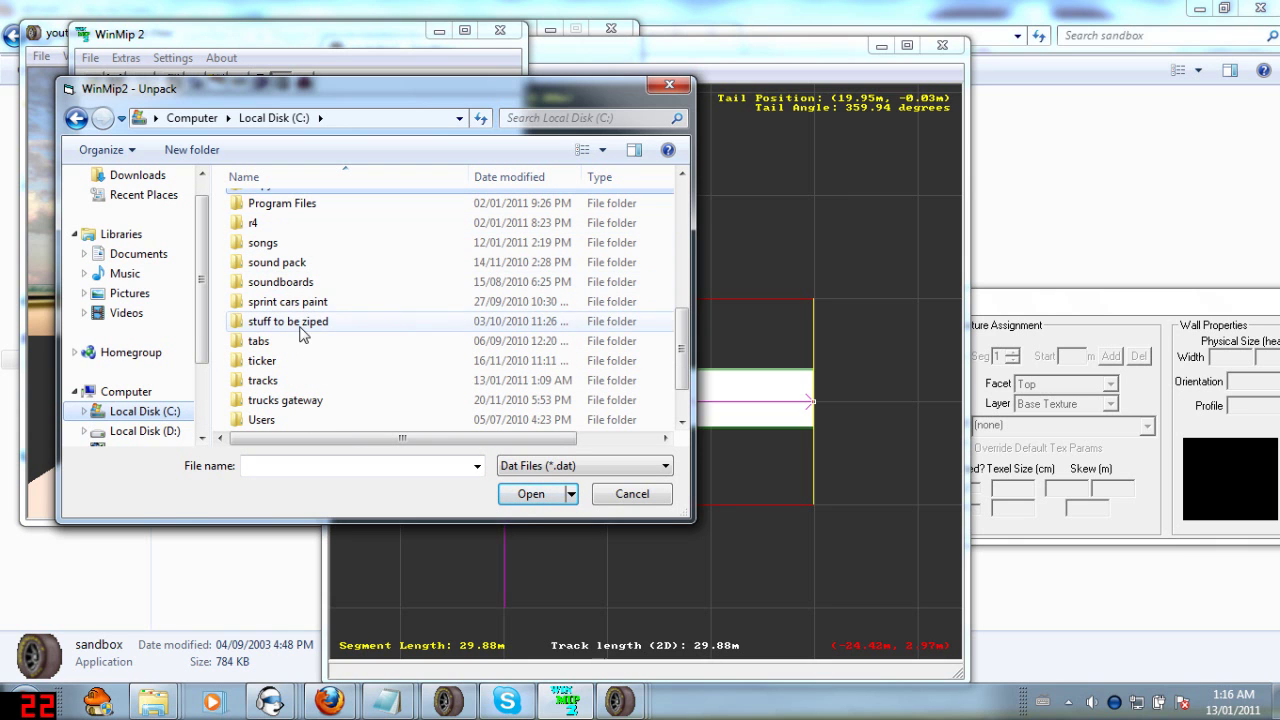
pyautogui.doubleClick(262, 381)
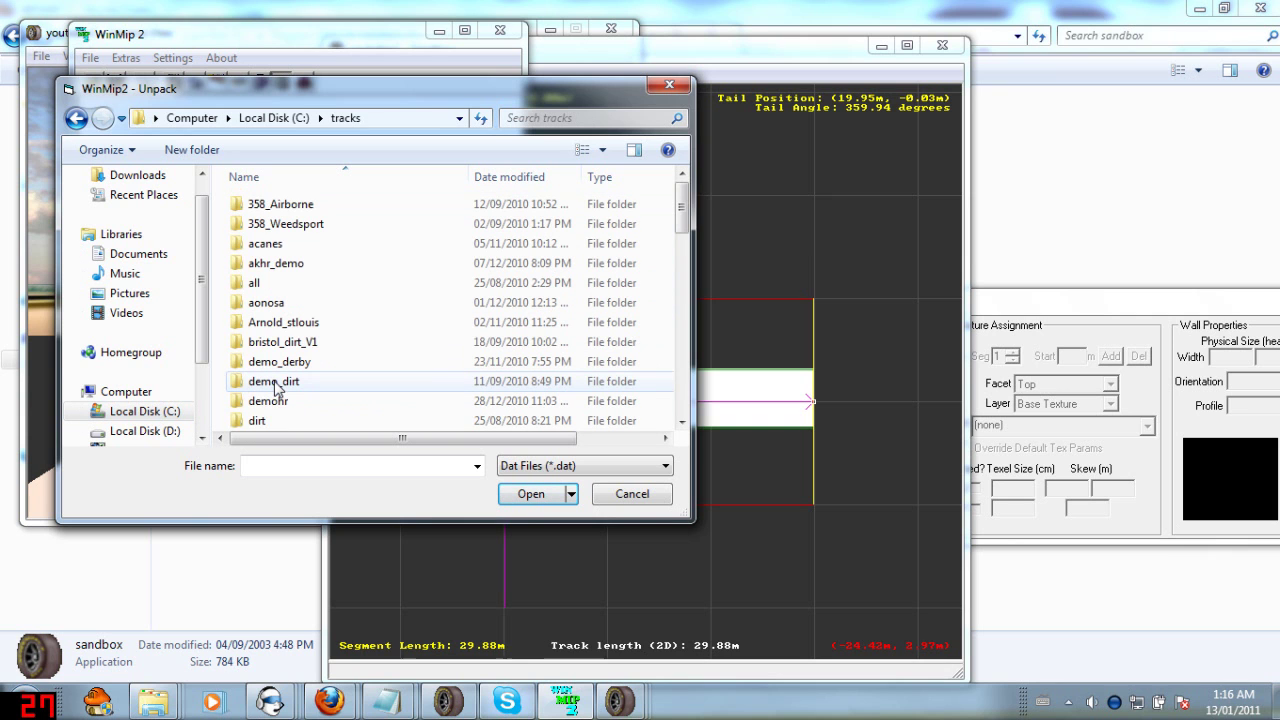
pyautogui.middleClick(447, 243)
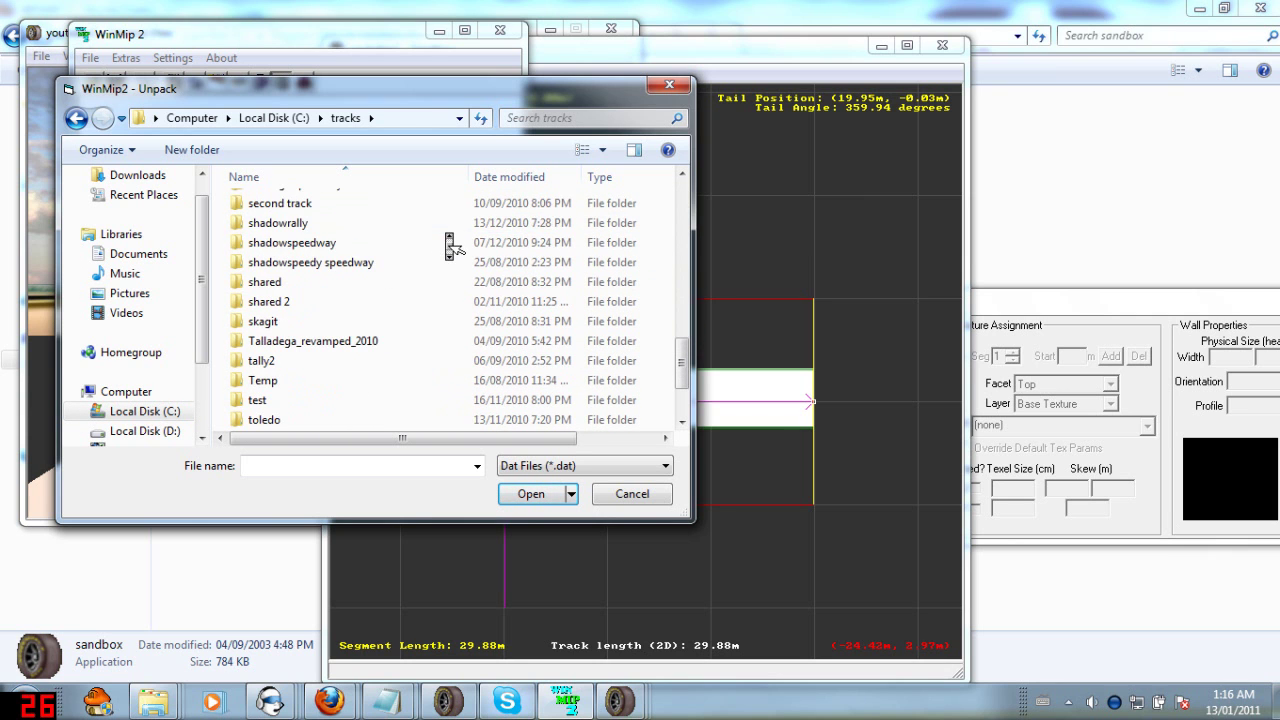
pyautogui.scroll(15, 447, 241)
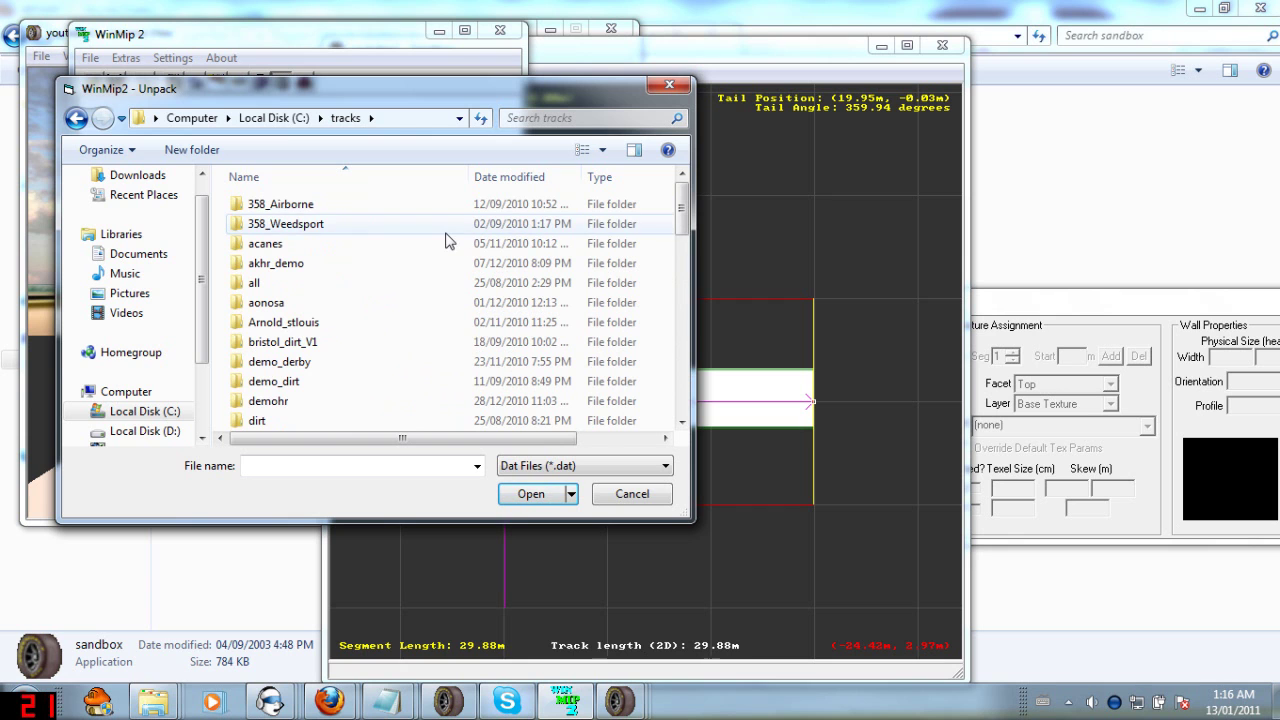
pyautogui.scroll(-10, 447, 241)
pyautogui.scroll(10, 447, 241)
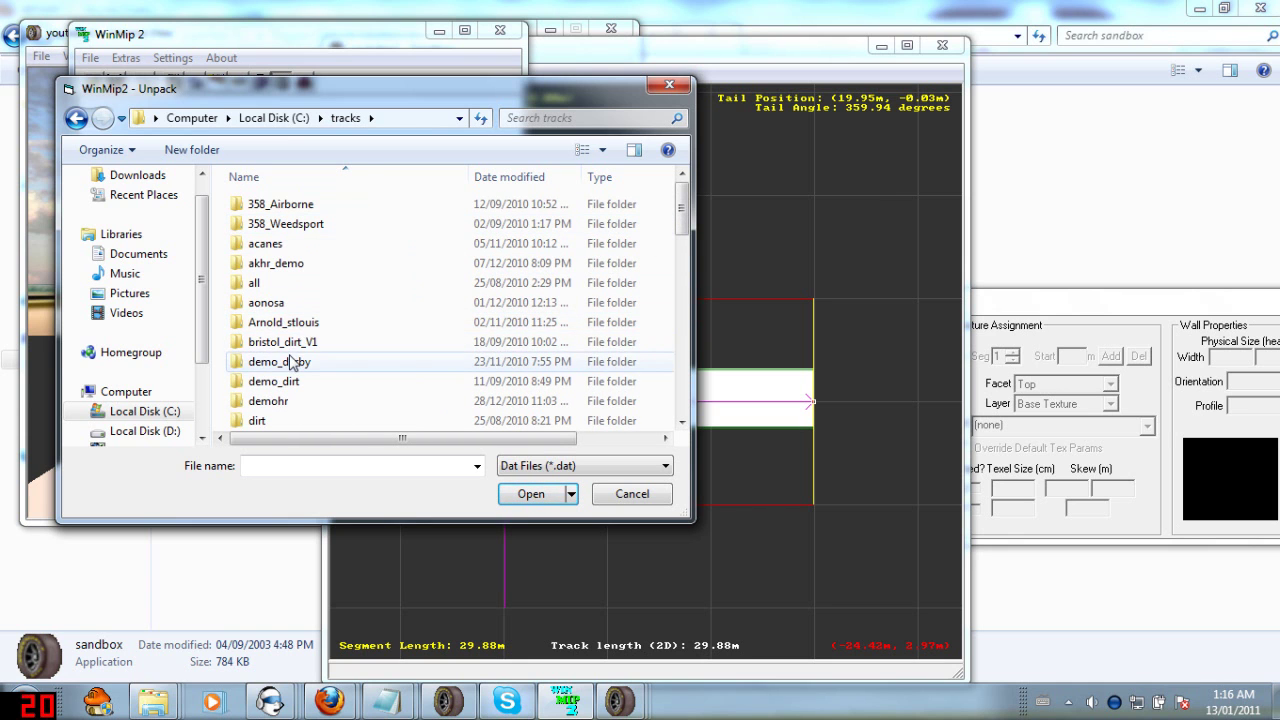
pyautogui.scroll(-1, 316, 285)
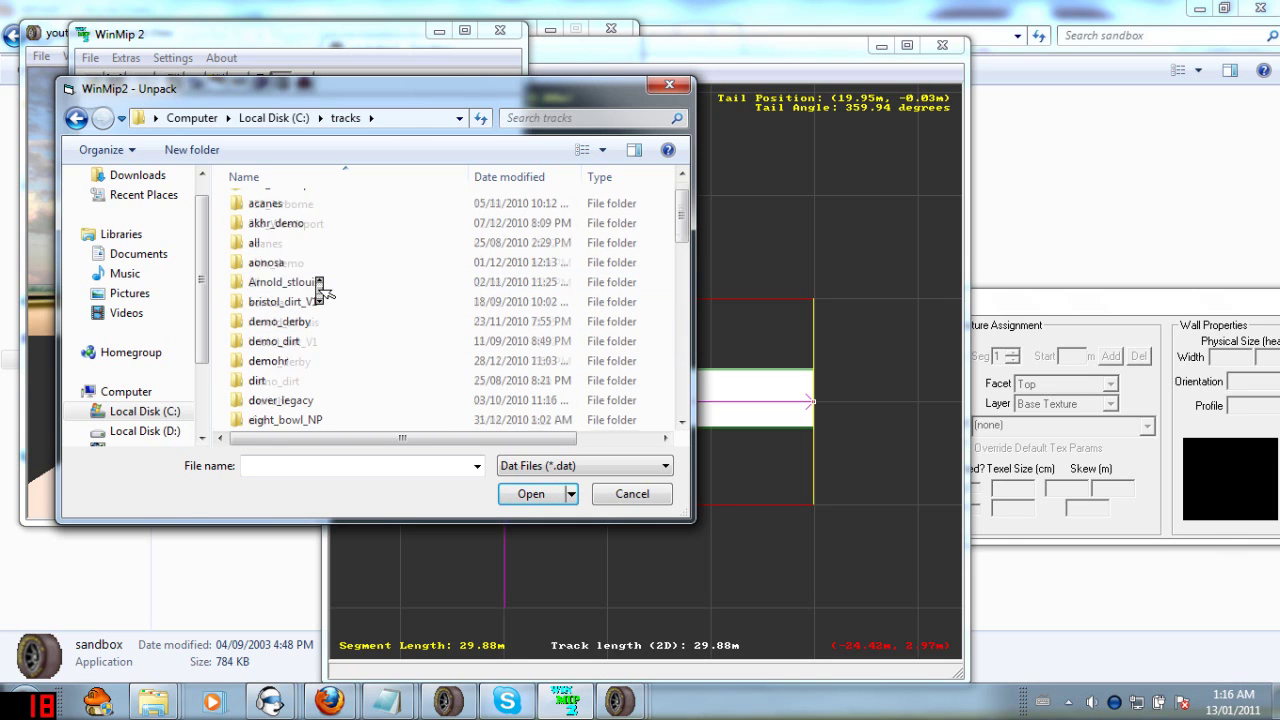
pyautogui.scroll(-1, 316, 285)
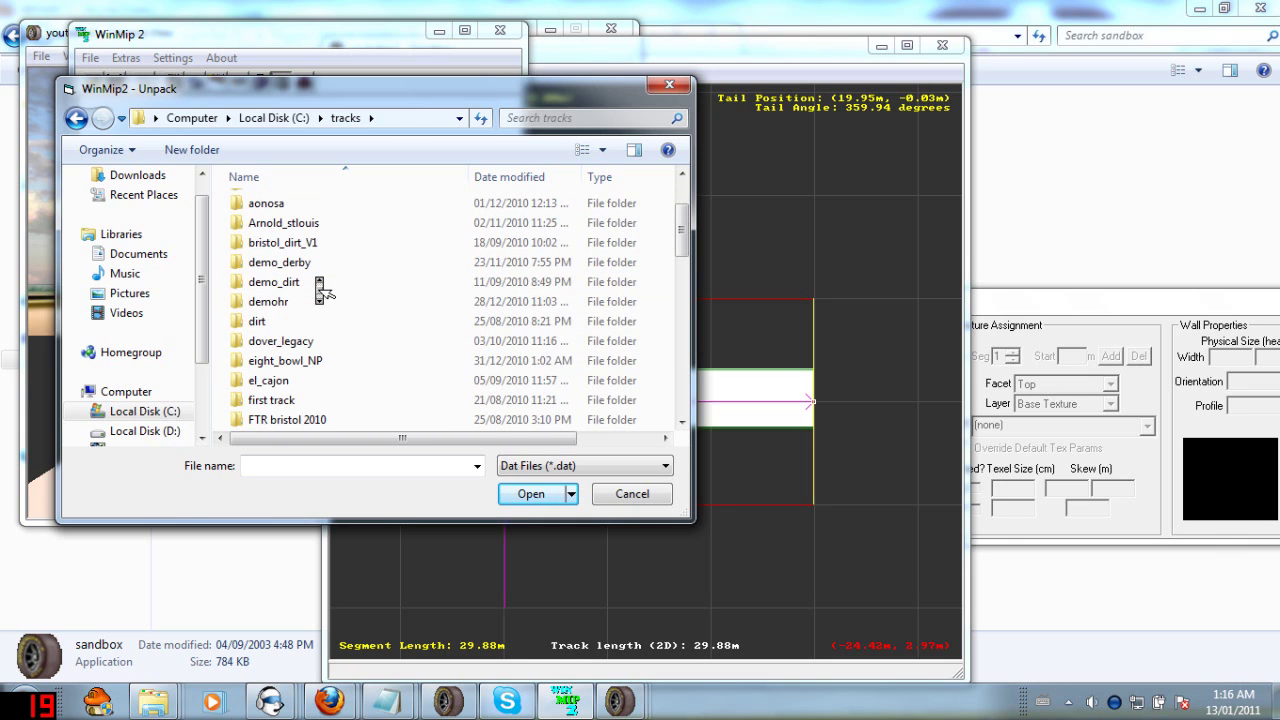
pyautogui.doubleClick(293, 345)
pyautogui.doubleClick(326, 206)
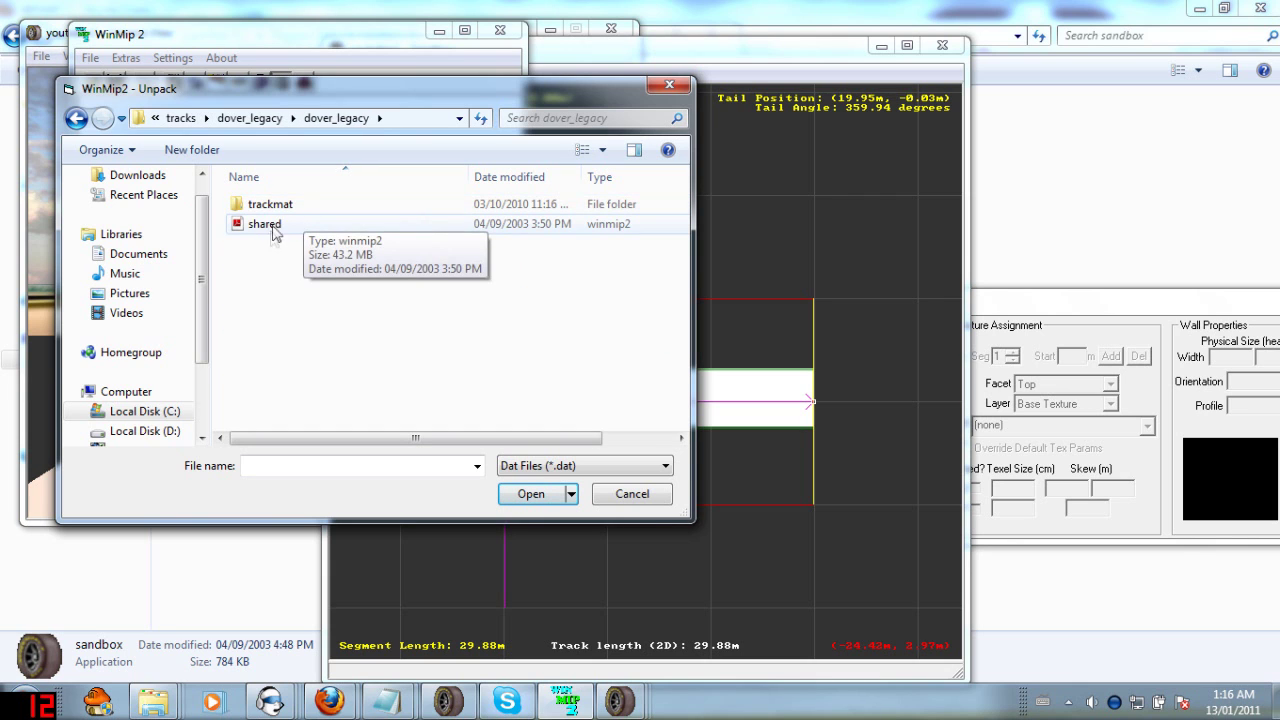
# Check the trackmat folder, then select the shared file in the inner dover_legacy folder and unpack it.
pyautogui.click(296, 207)
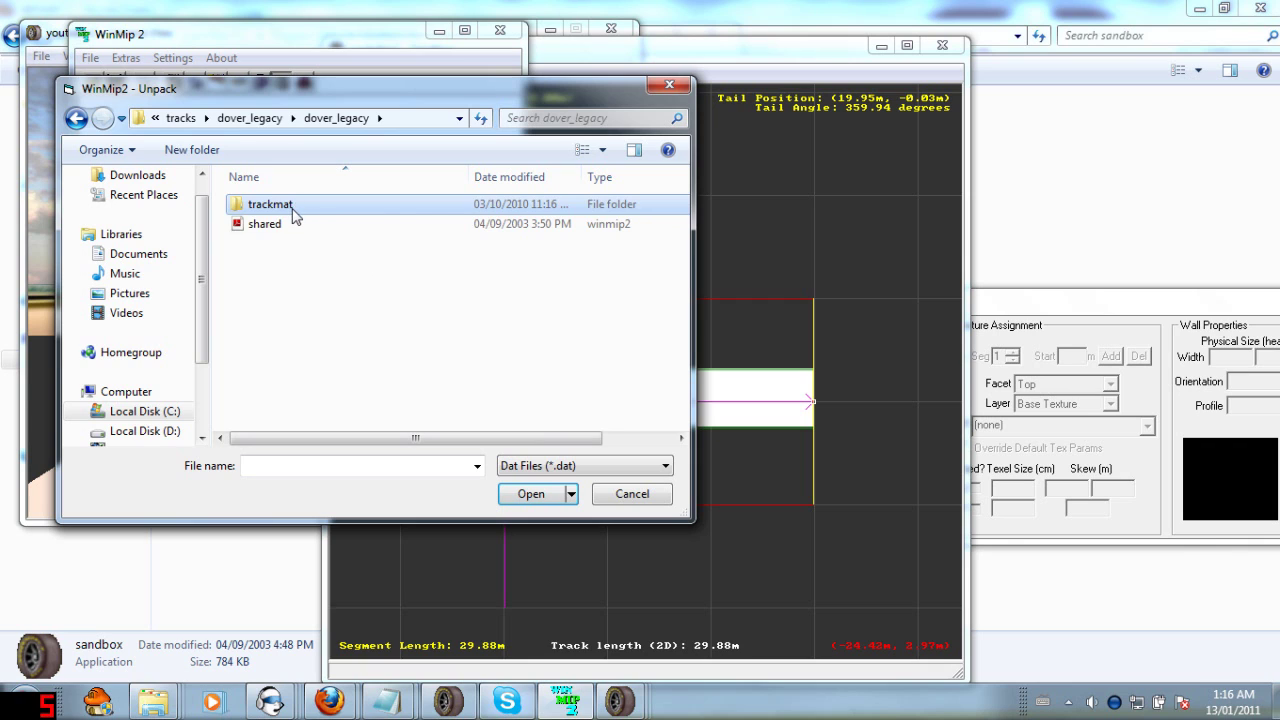
pyautogui.doubleClick(296, 207)
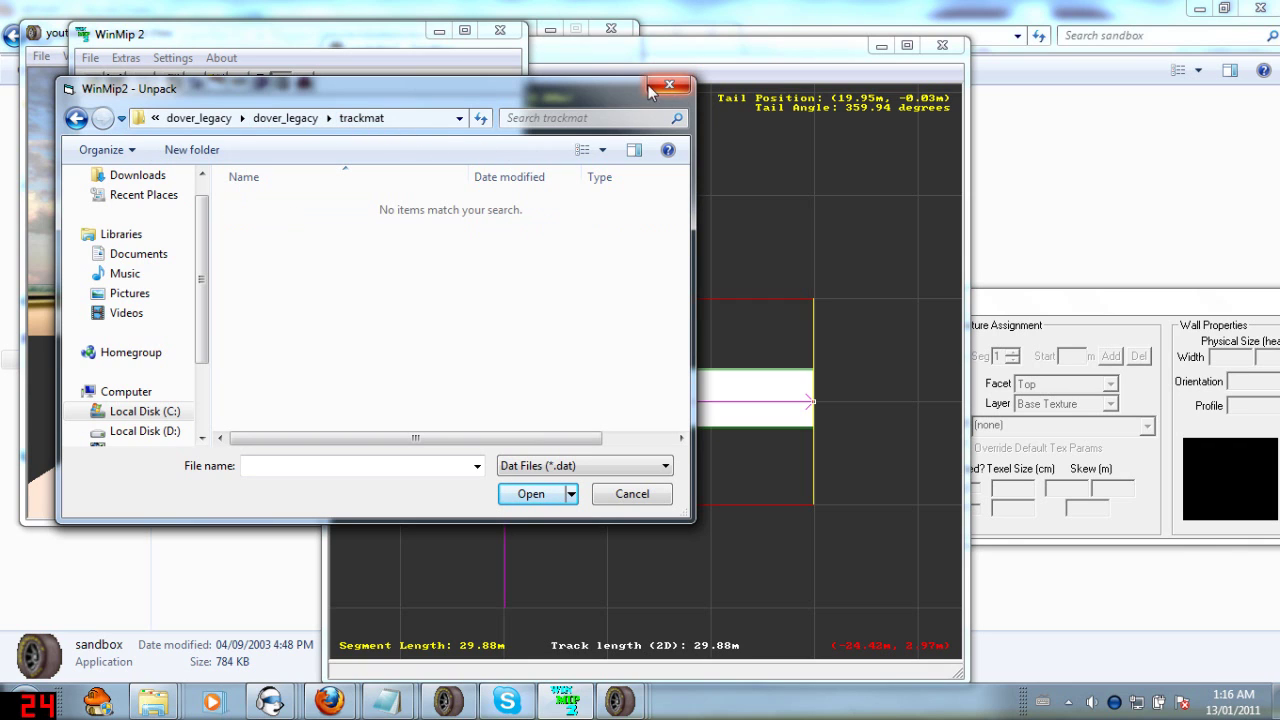
pyautogui.click(285, 118)
pyautogui.click(250, 225)
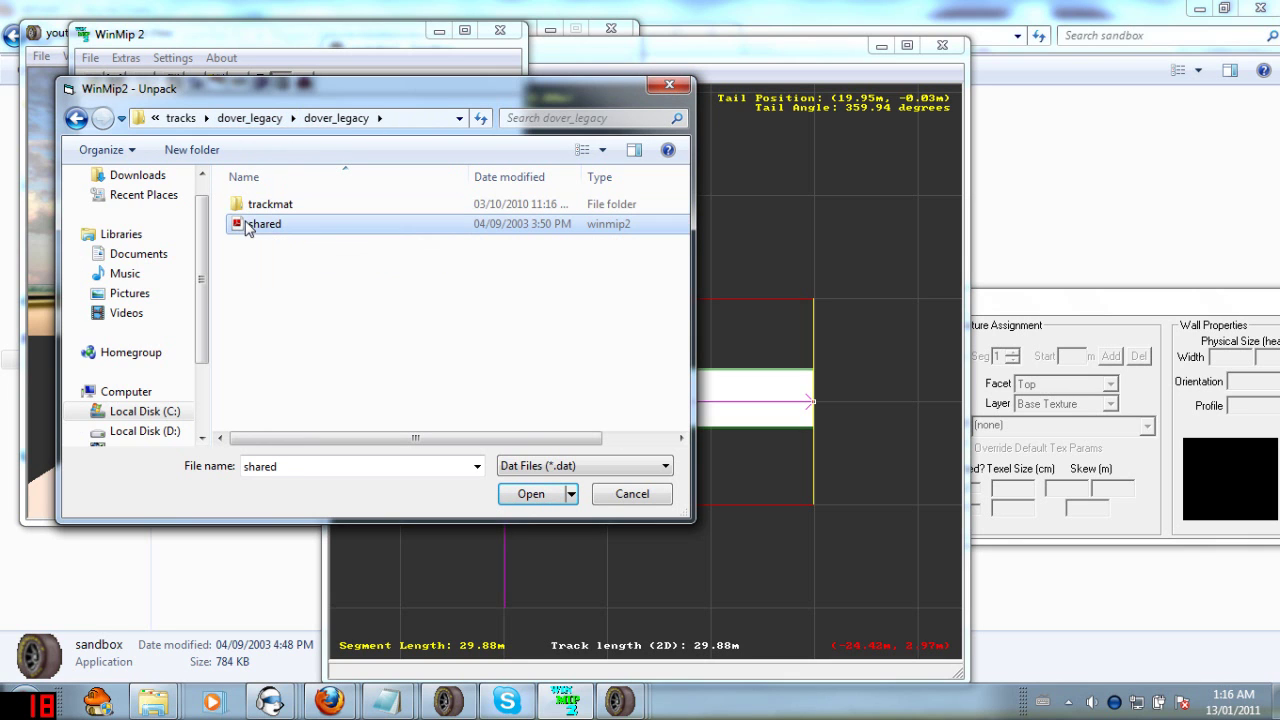
pyautogui.click(531, 497)
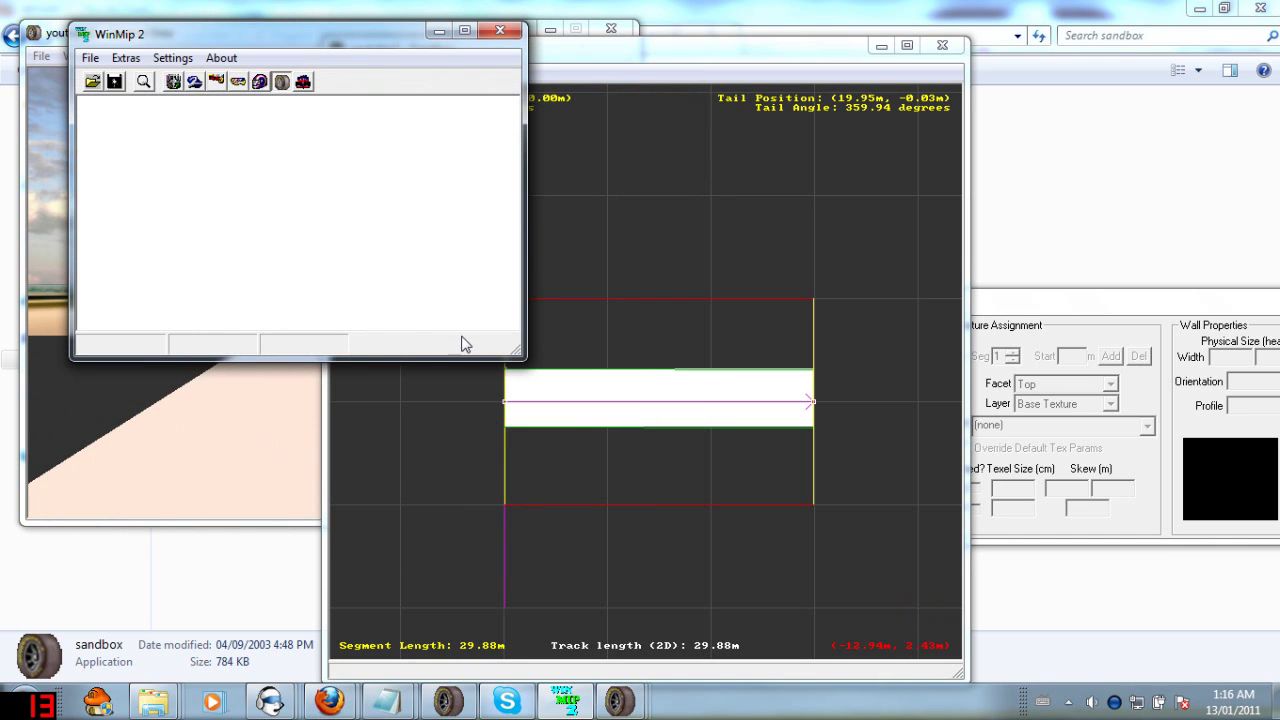
# Close WinMip 2 and take the youtube Explorer window back to the tracks folder.
pyautogui.click(505, 36)
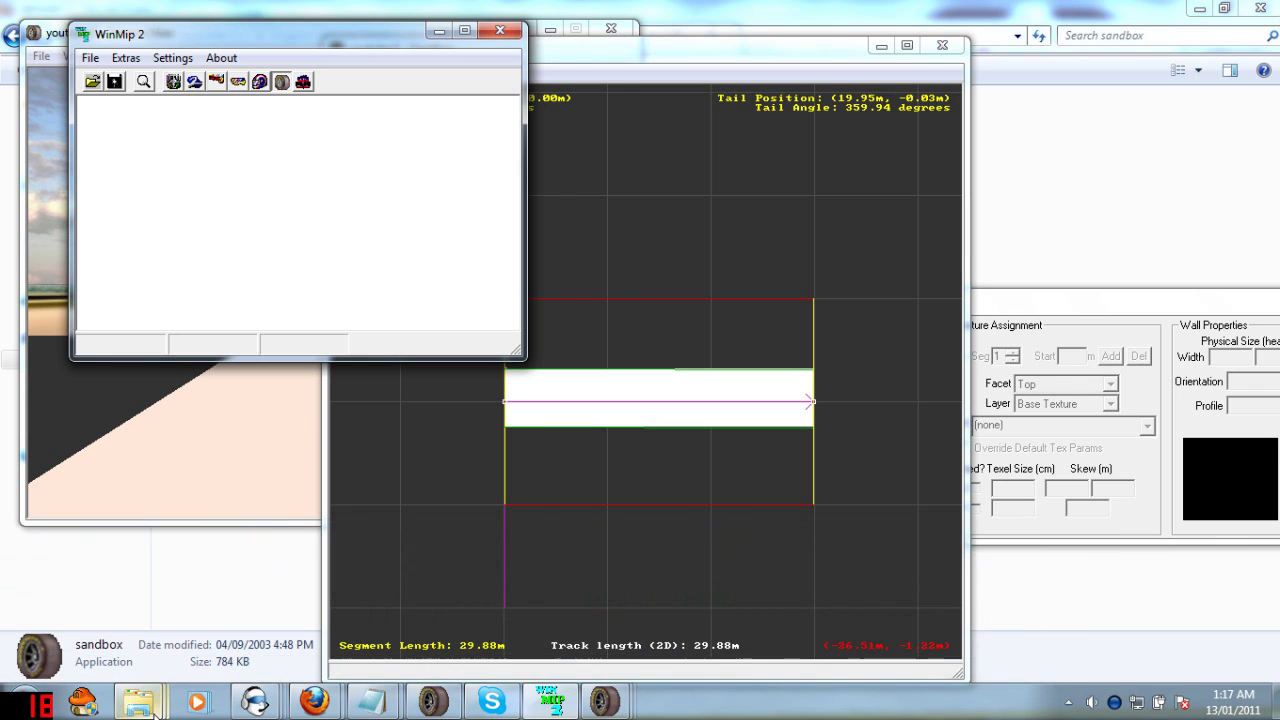
pyautogui.moveTo(152, 703)
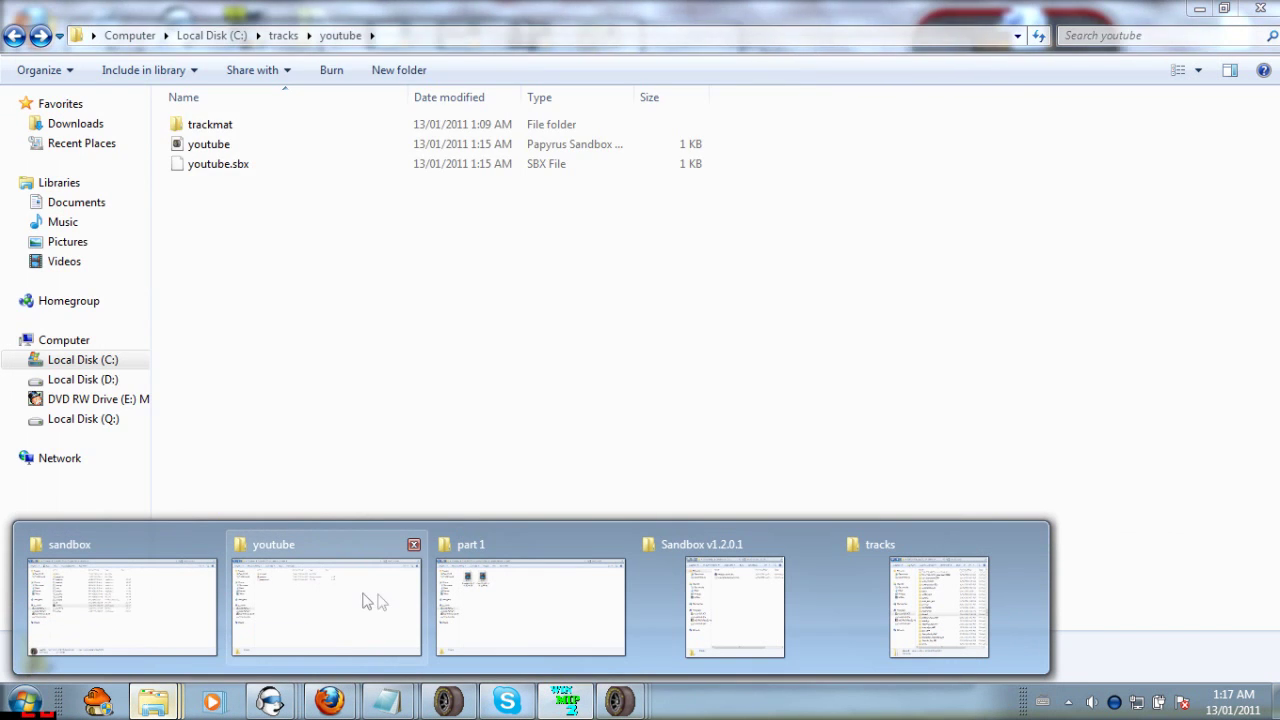
pyautogui.moveTo(170, 617)
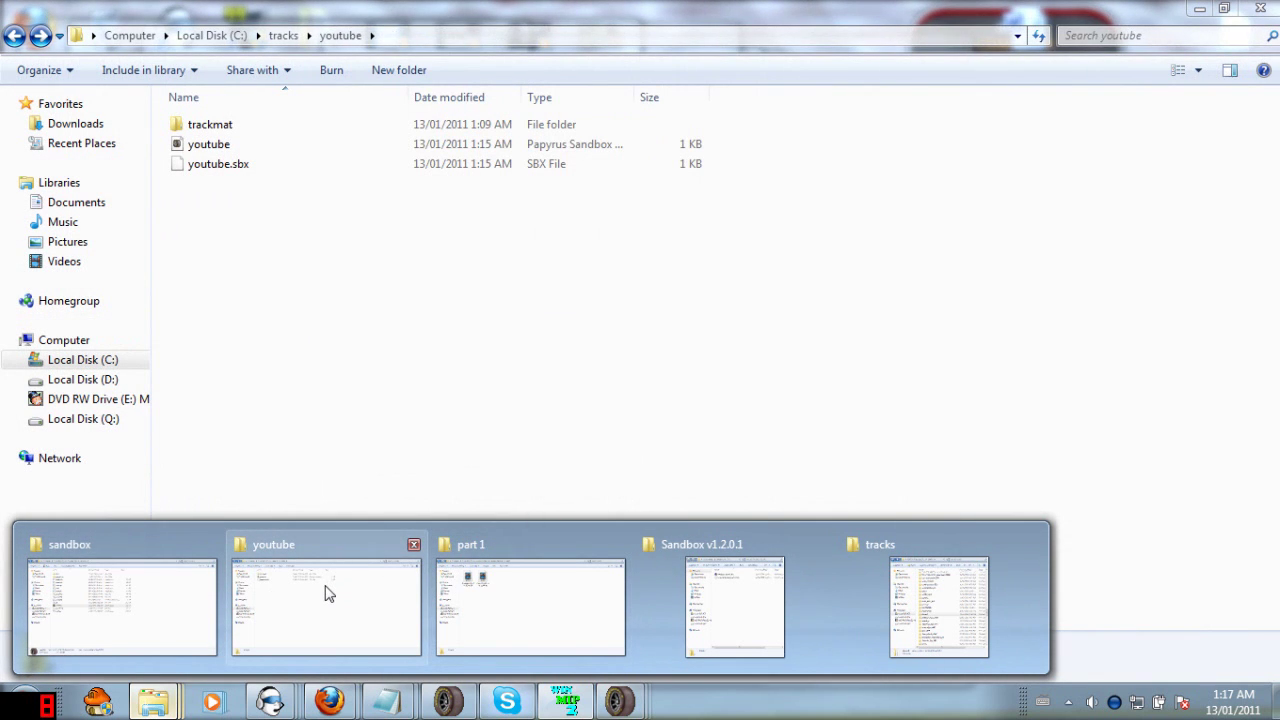
pyautogui.click(325, 593)
pyautogui.click(14, 35)
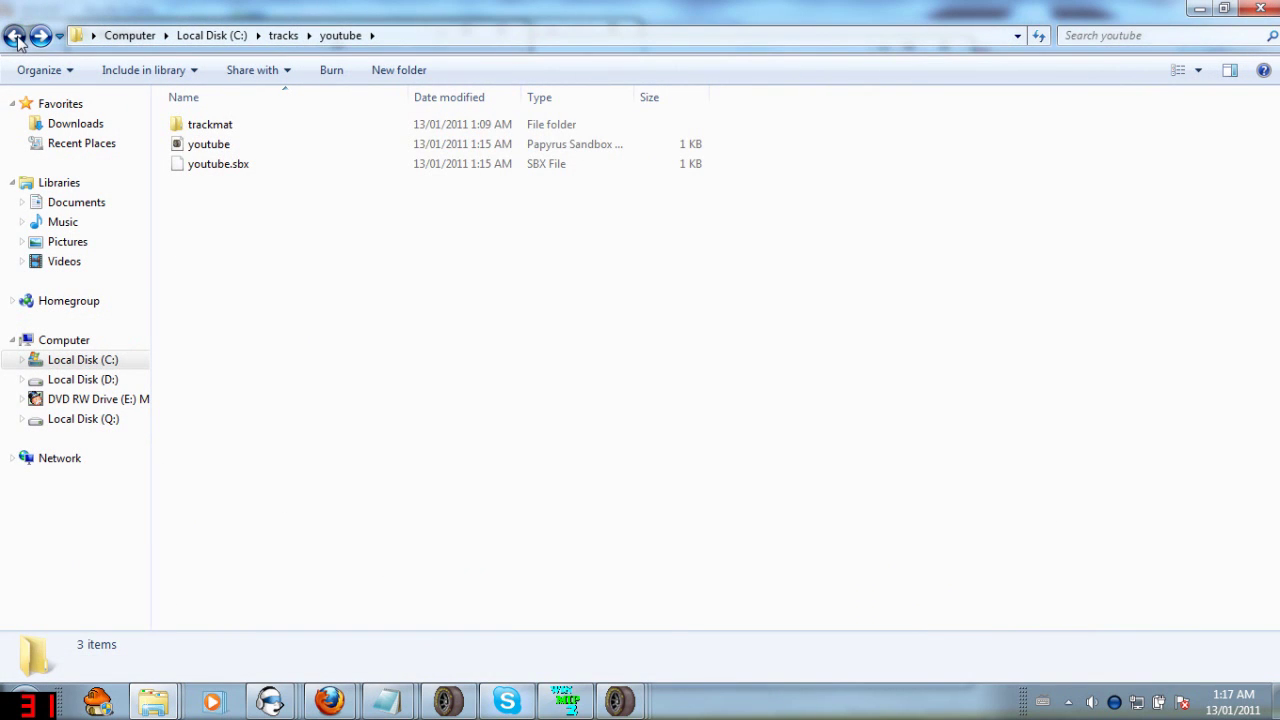
# Look into el_cajon, then return to tracks and open the dover_legacy track folder.
pyautogui.scroll(5, 263, 234)
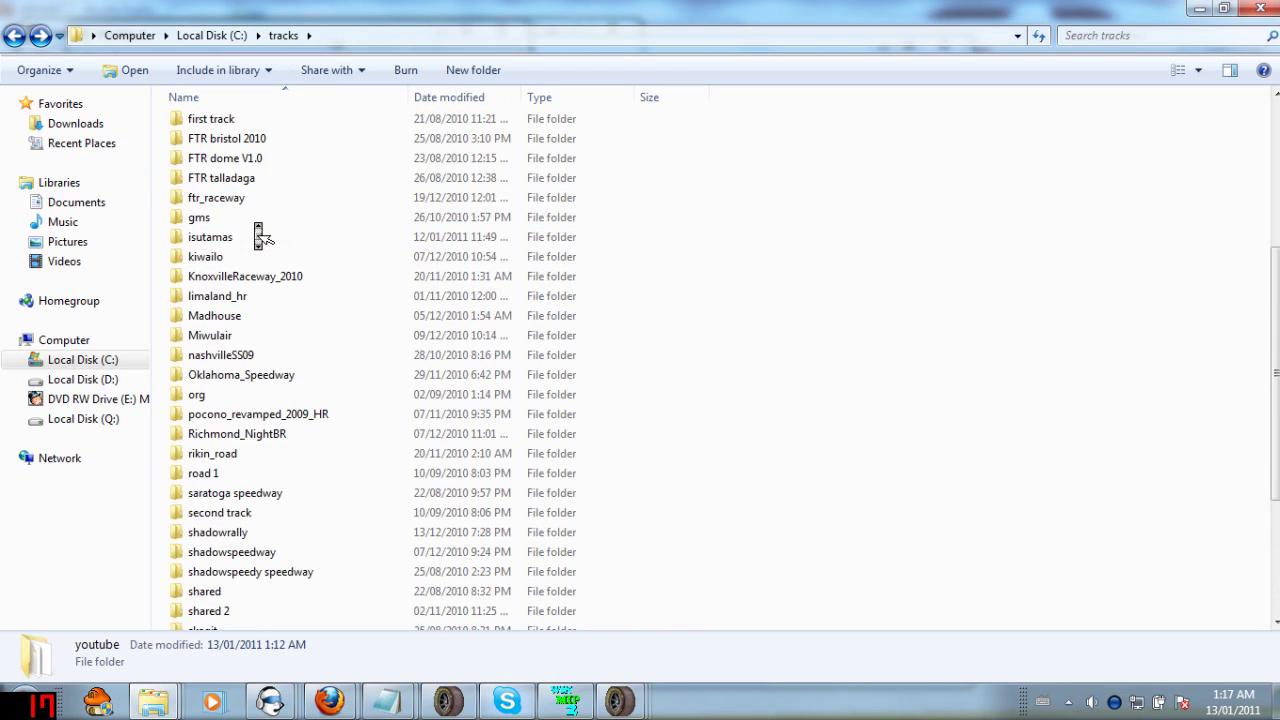
pyautogui.scroll(1, 258, 226)
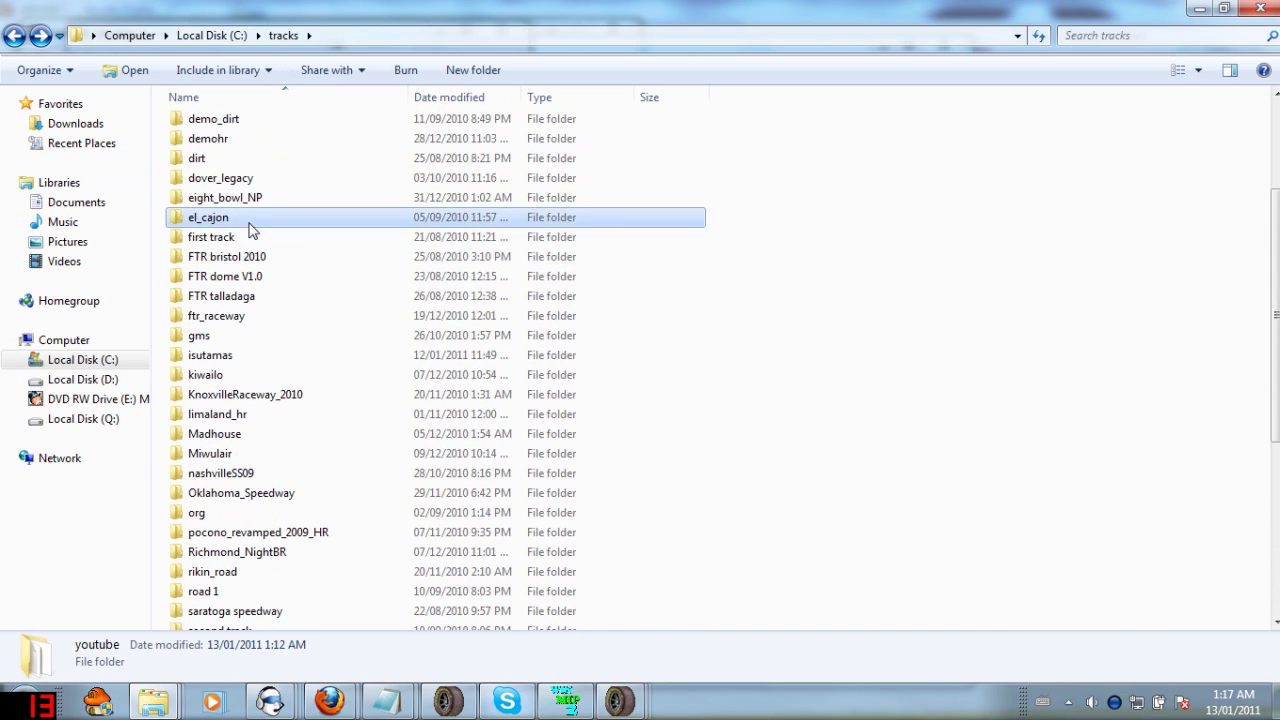
pyautogui.doubleClick(250, 218)
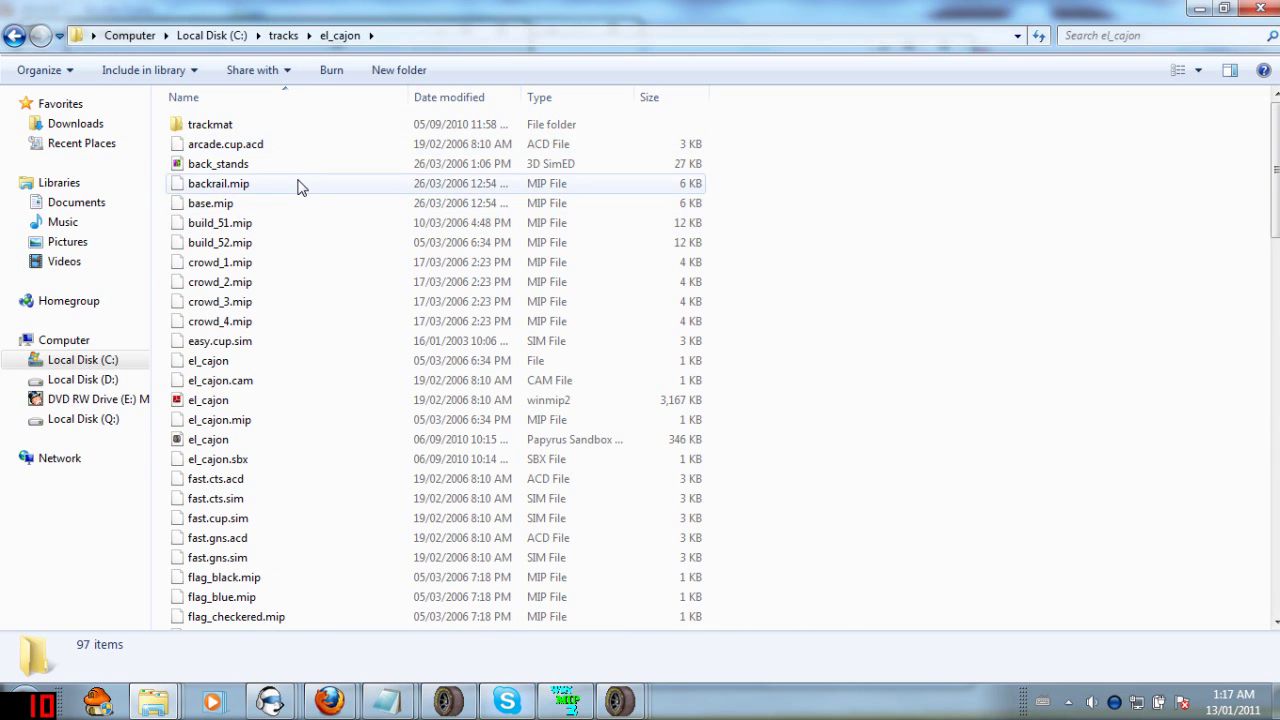
pyautogui.scroll(-10, 300, 190)
pyautogui.press('BackSpace')
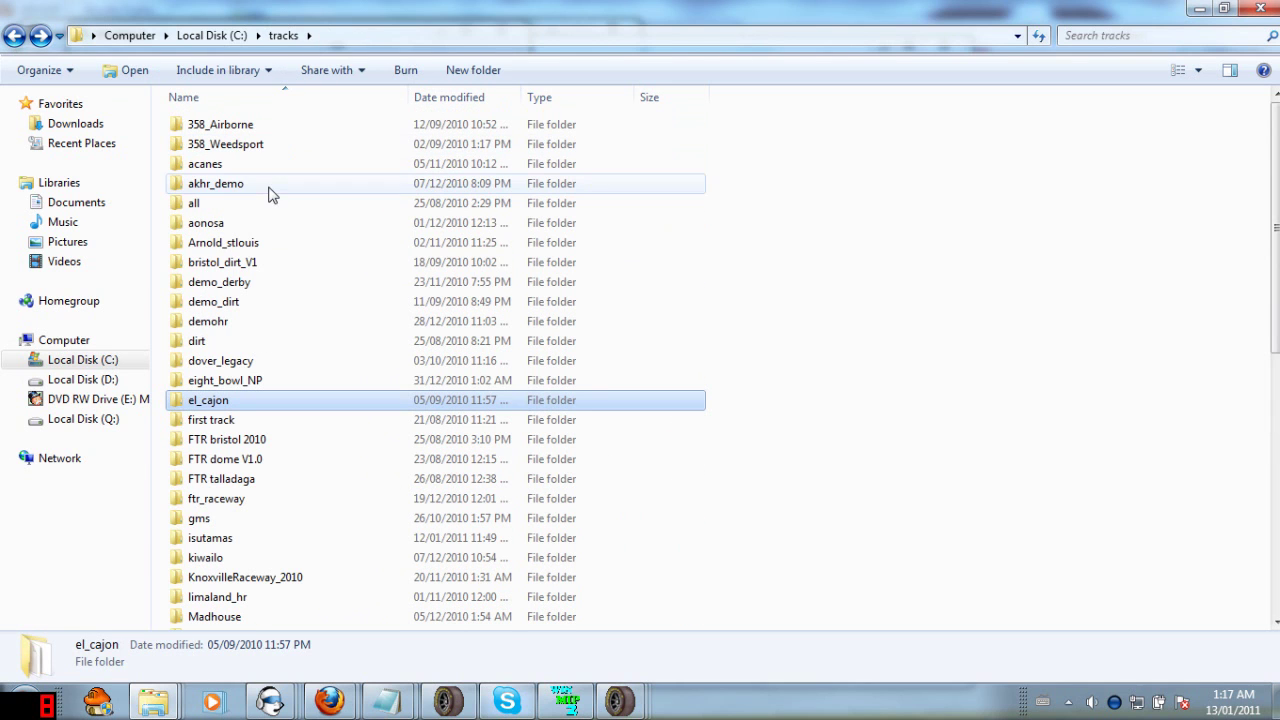
pyautogui.doubleClick(251, 366)
# Open the Unpack folder in the inner dover_legacy folder and scroll through its 712 extracted files.
pyautogui.doubleClick(222, 124)
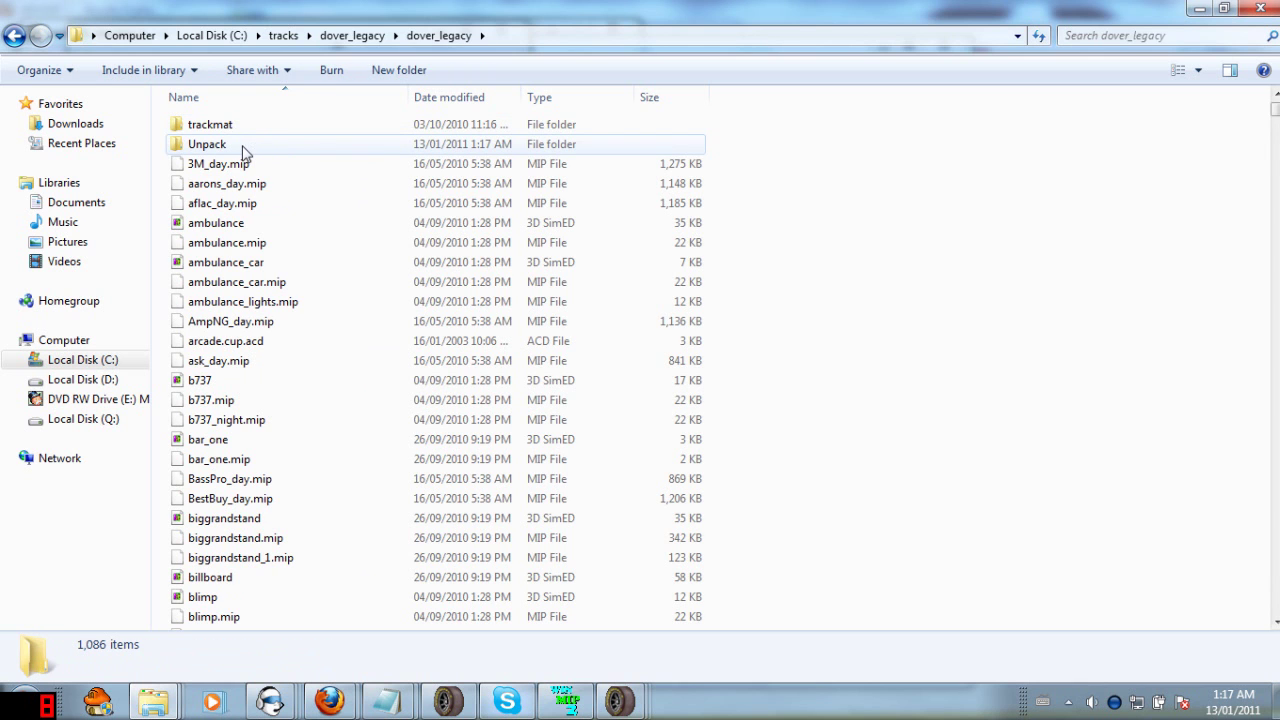
pyautogui.click(240, 150)
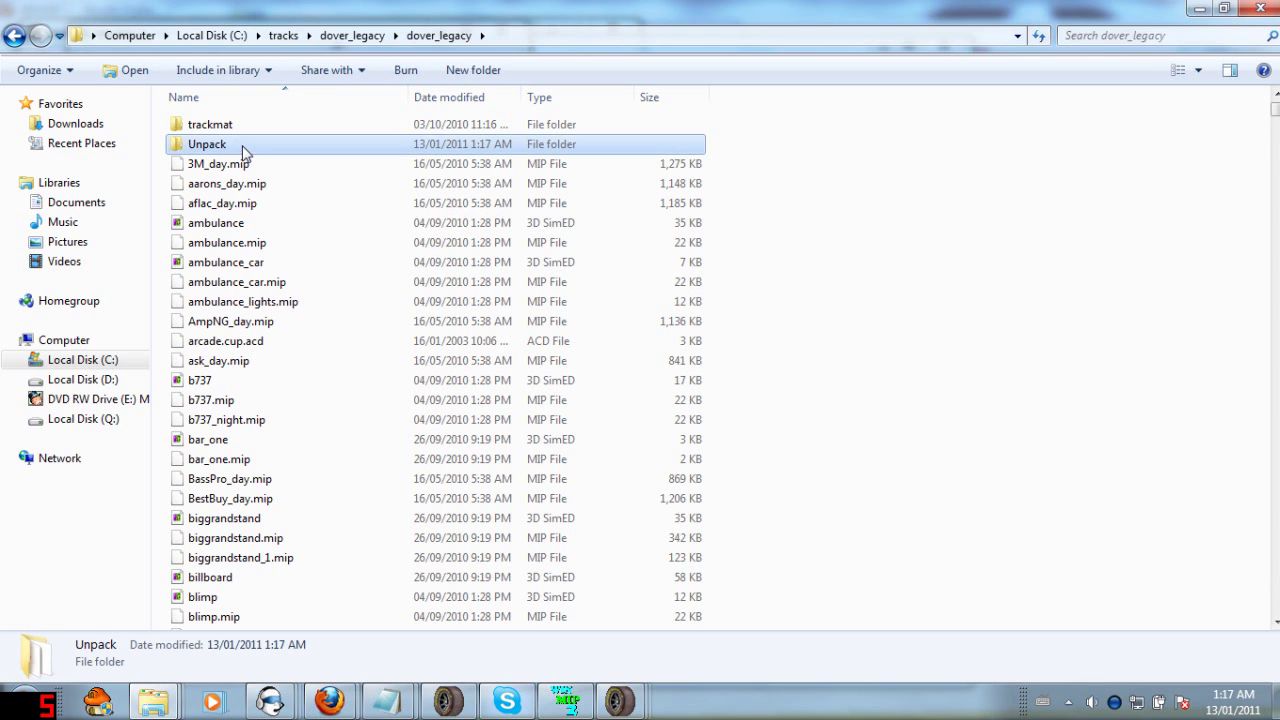
pyautogui.press('F2')
pyautogui.doubleClick(177, 148)
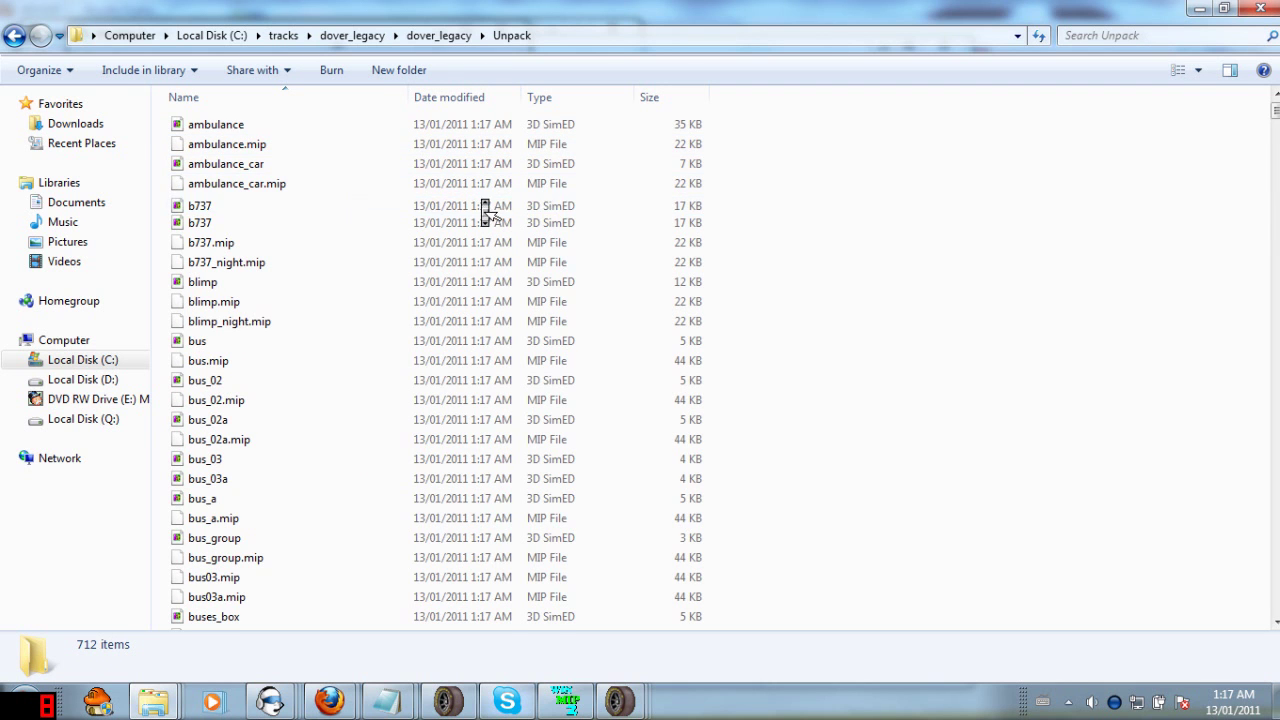
pyautogui.scroll(-20, 487, 213)
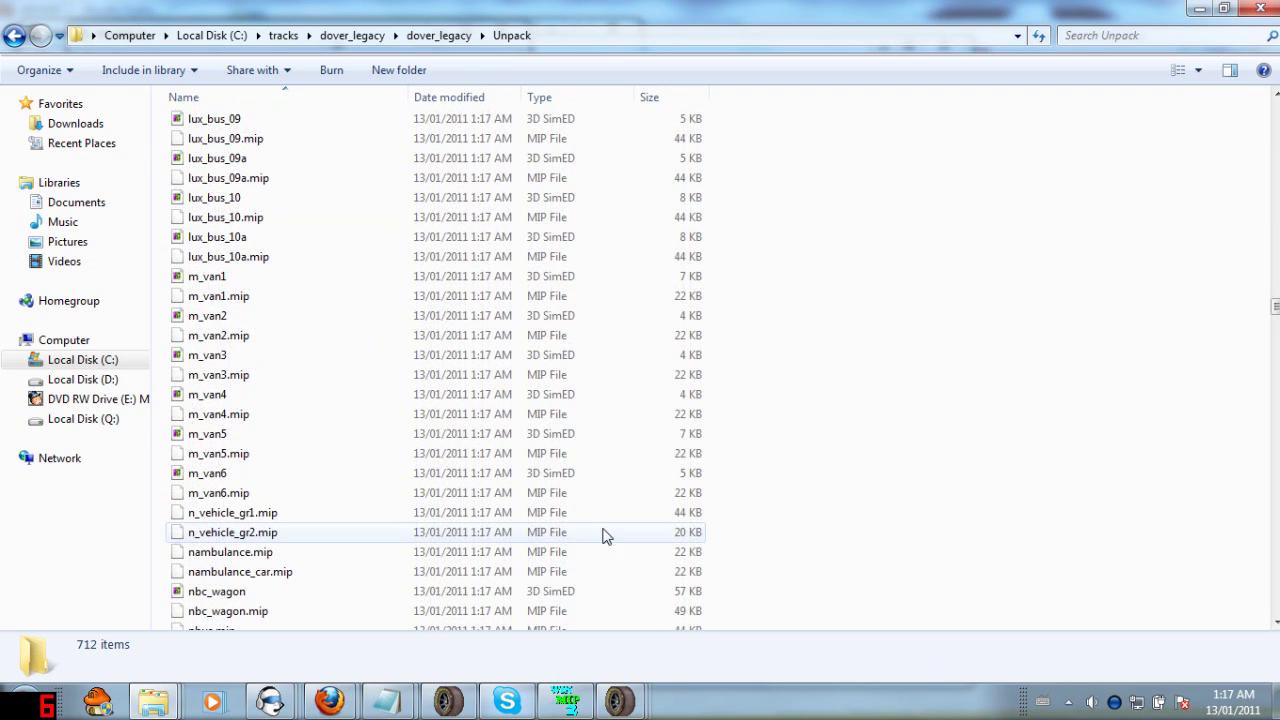
pyautogui.moveTo(1275, 305); pyautogui.dragTo(1185, 80)
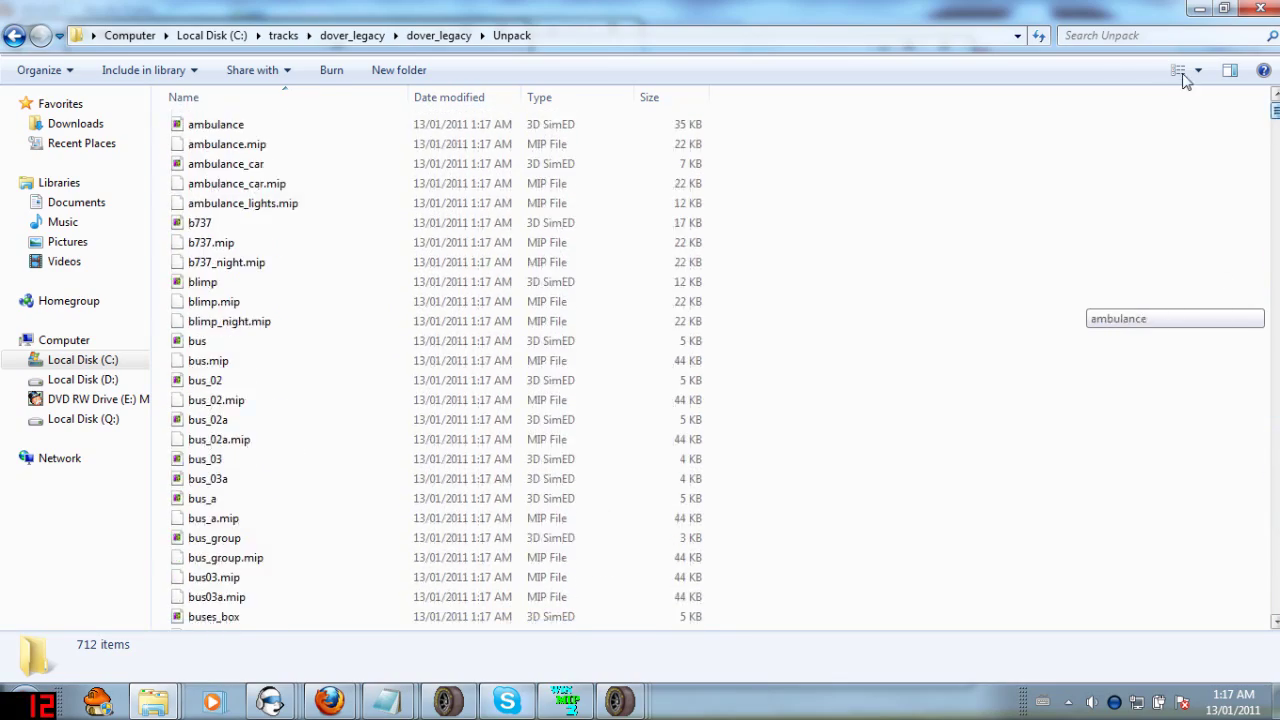